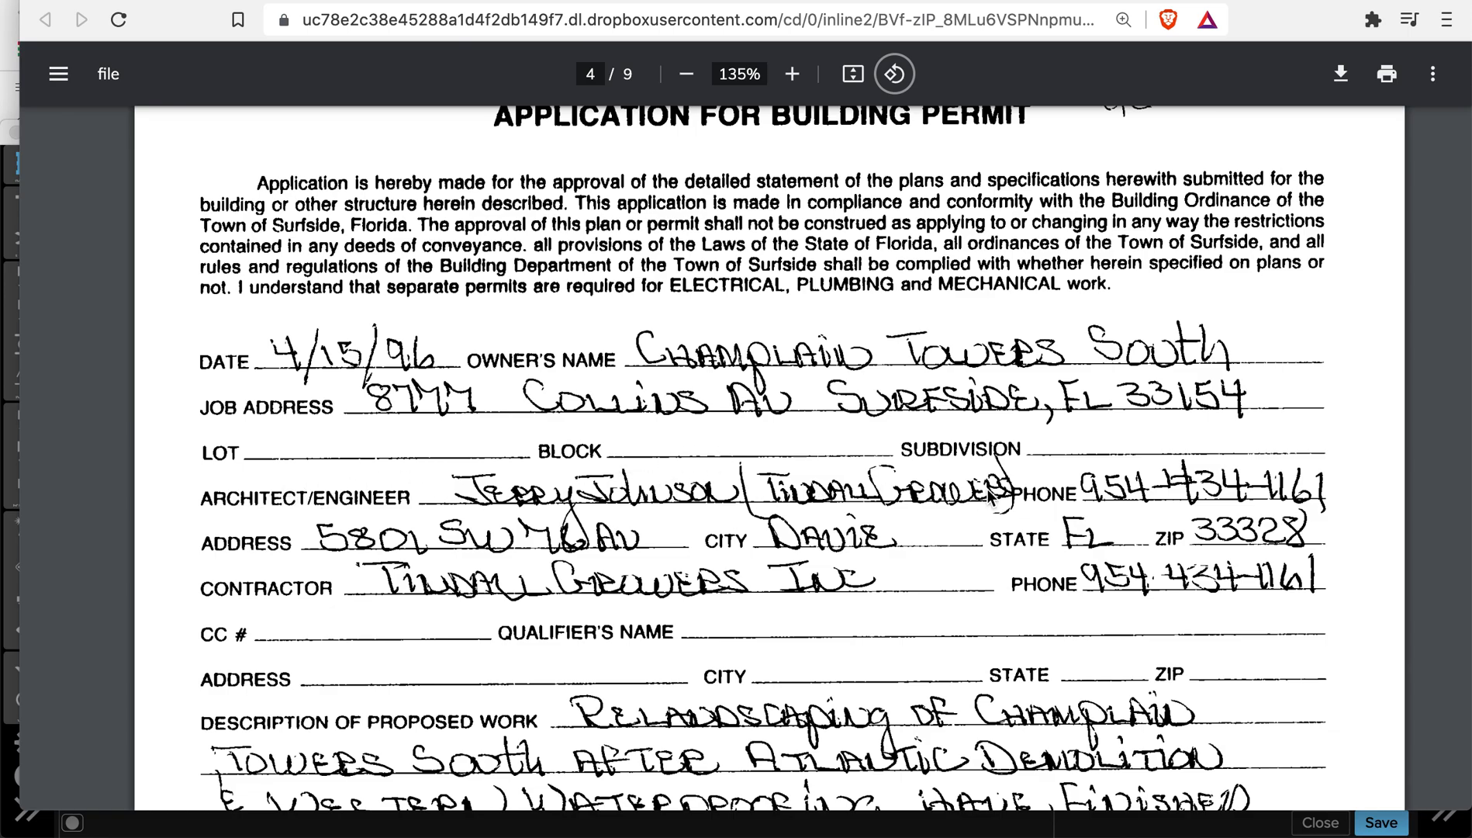
Scroll the permit application past the fee pages to the page 8 electrical permit with its 35.00 fee.
{"action": "scroll", "coordinate": [955, 503], "scroll_direction": "up", "scroll_amount": 1}
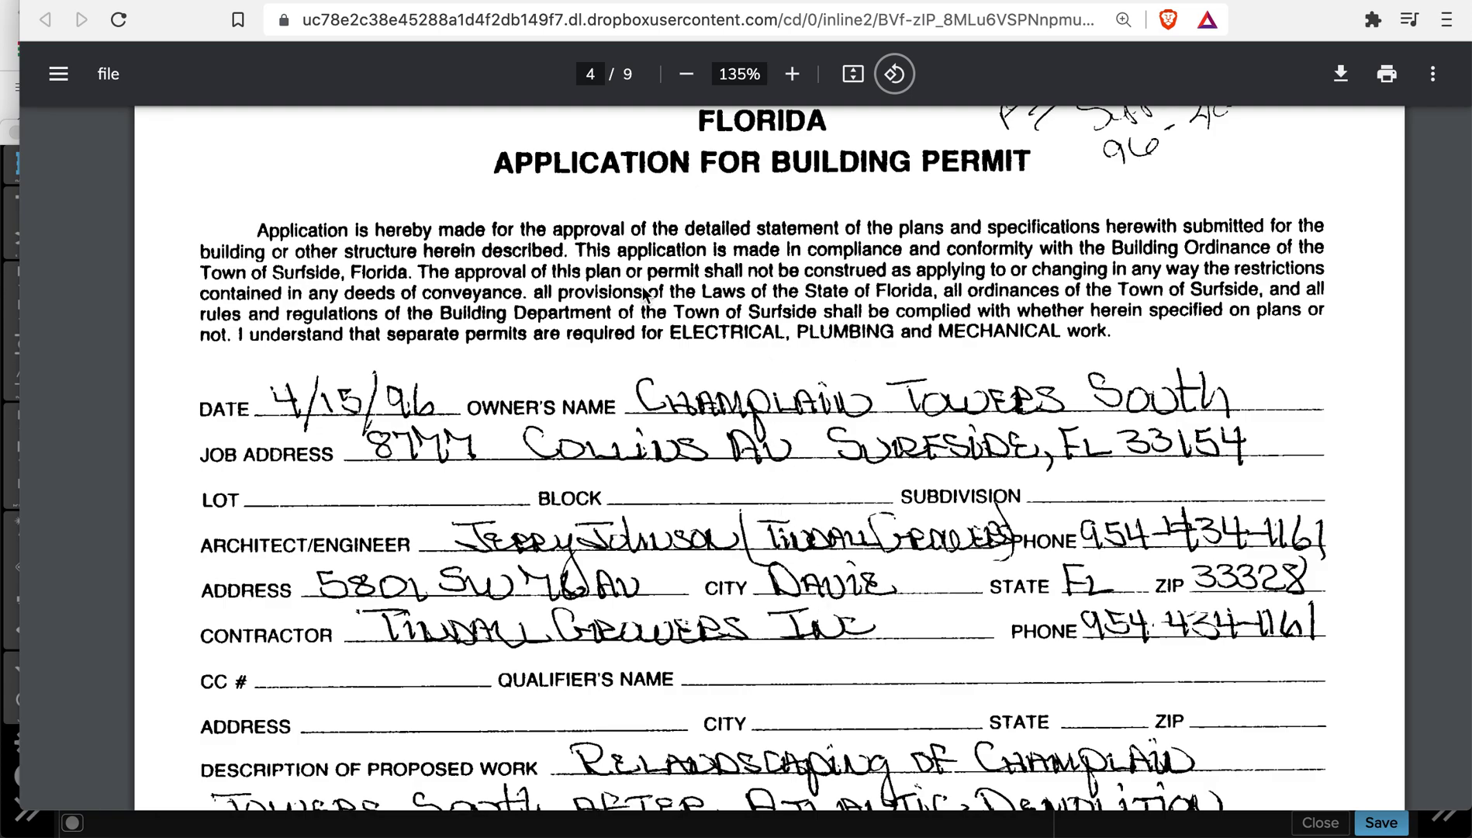
{"action": "scroll", "coordinate": [654, 287], "scroll_direction": "up", "scroll_amount": 1}
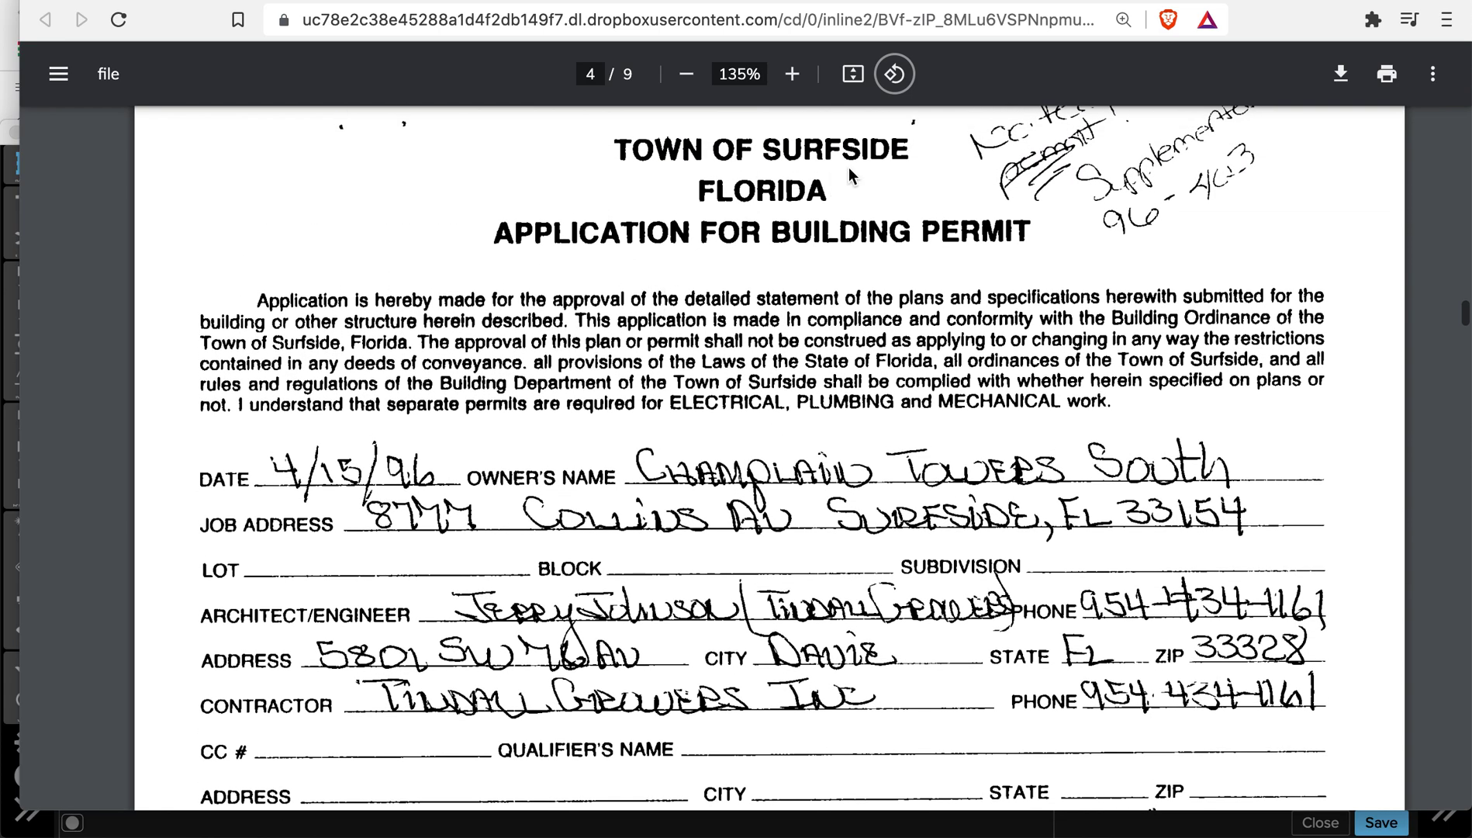
{"action": "scroll", "coordinate": [837, 559], "scroll_direction": "down", "scroll_amount": 15}
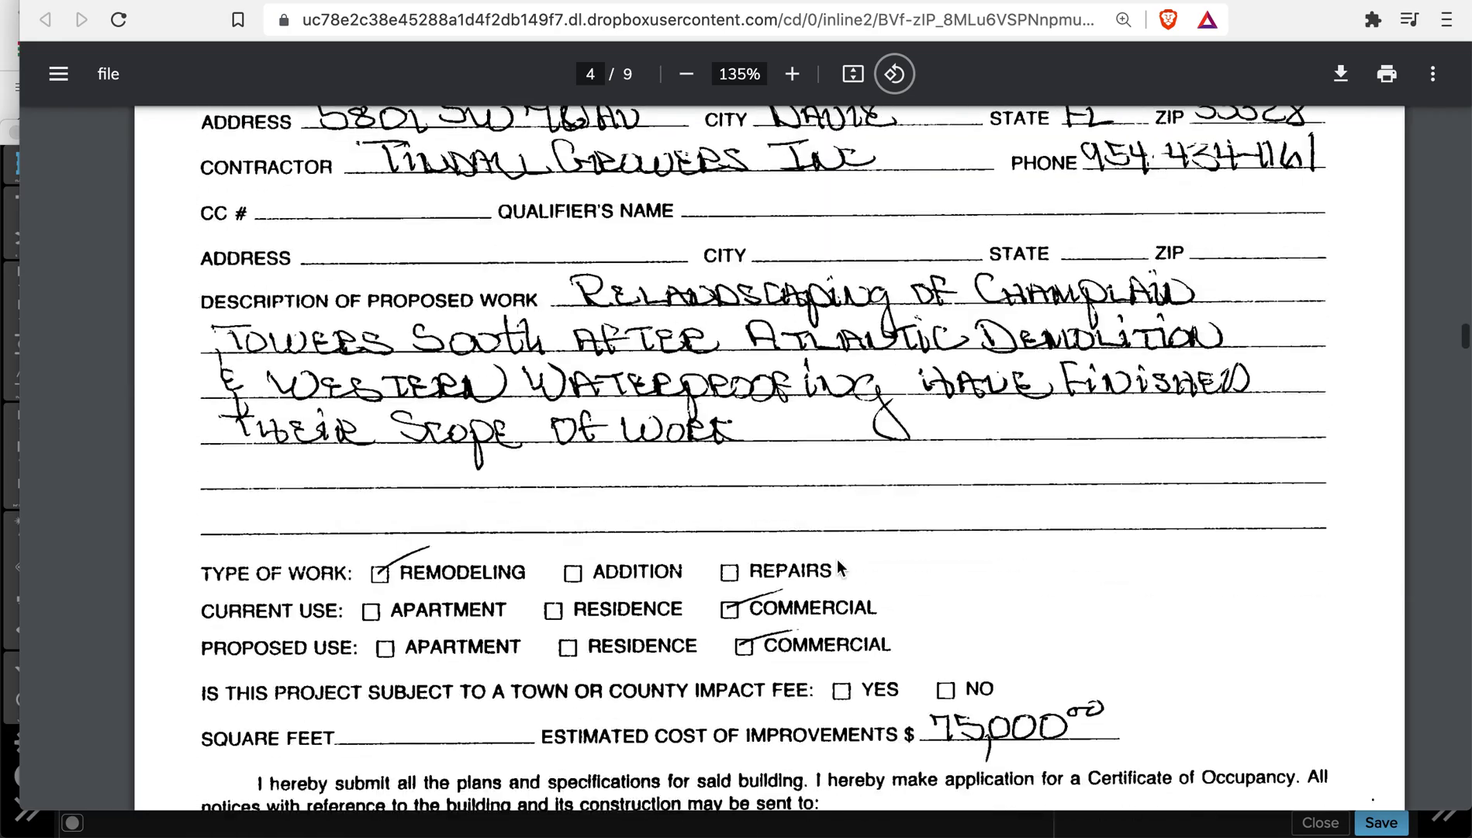
{"action": "scroll", "coordinate": [836, 559], "scroll_direction": "down", "scroll_amount": 15}
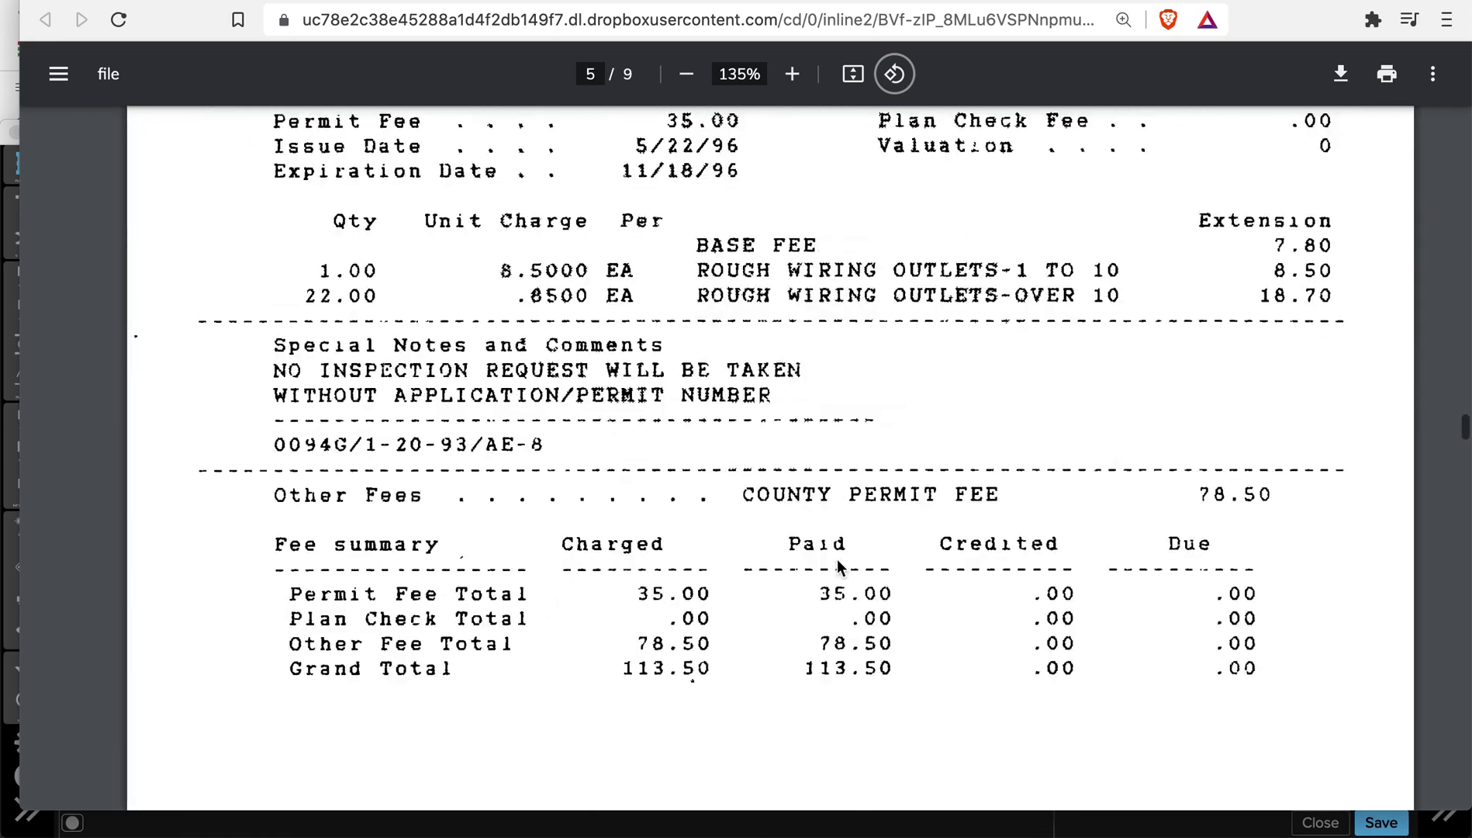
{"action": "scroll", "coordinate": [840, 569], "scroll_direction": "down", "scroll_amount": 15}
{"action": "scroll", "coordinate": [837, 565], "scroll_direction": "down", "scroll_amount": 15}
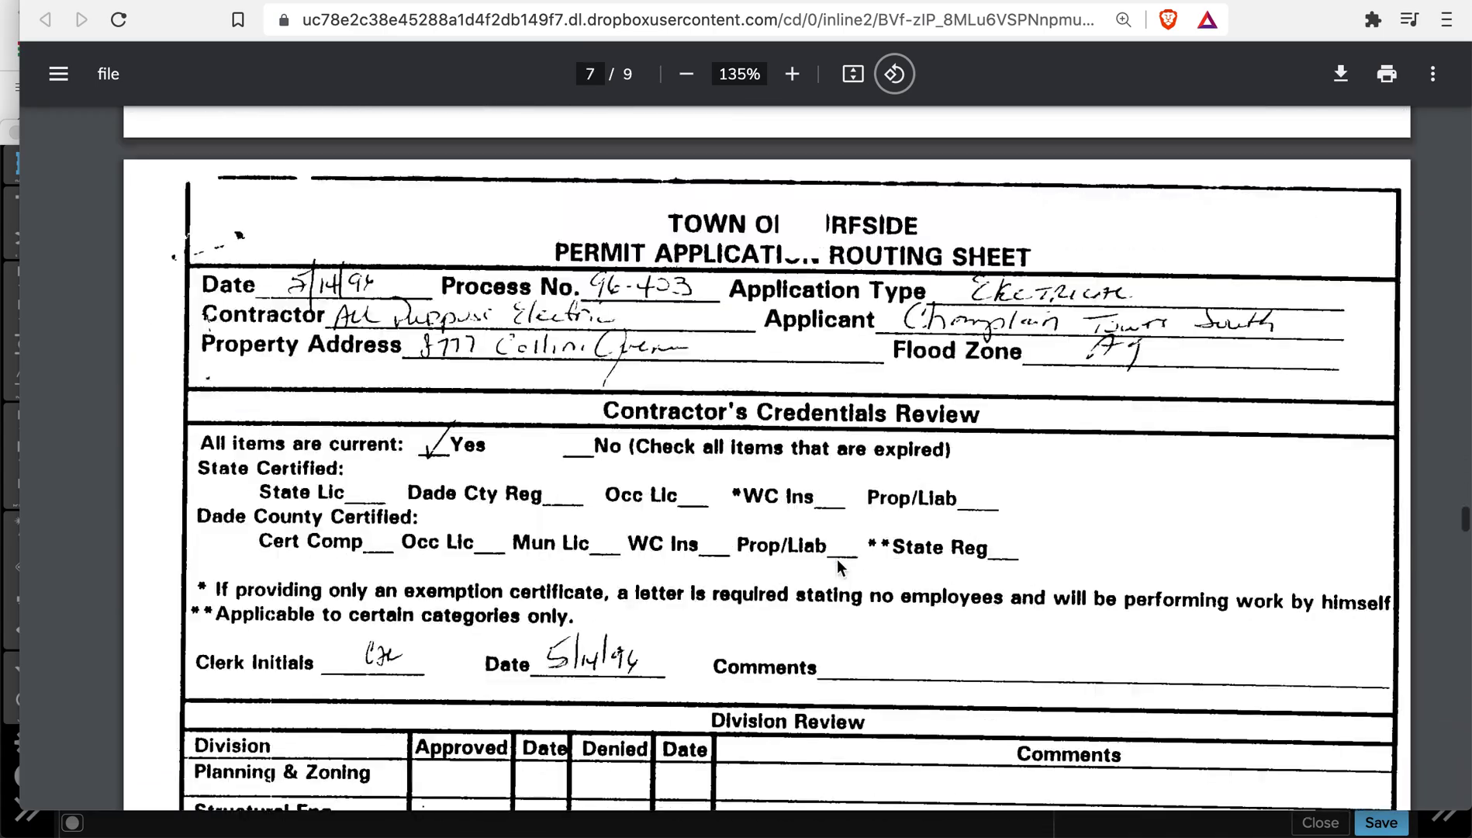
{"action": "scroll", "coordinate": [837, 565], "scroll_direction": "down", "scroll_amount": 15}
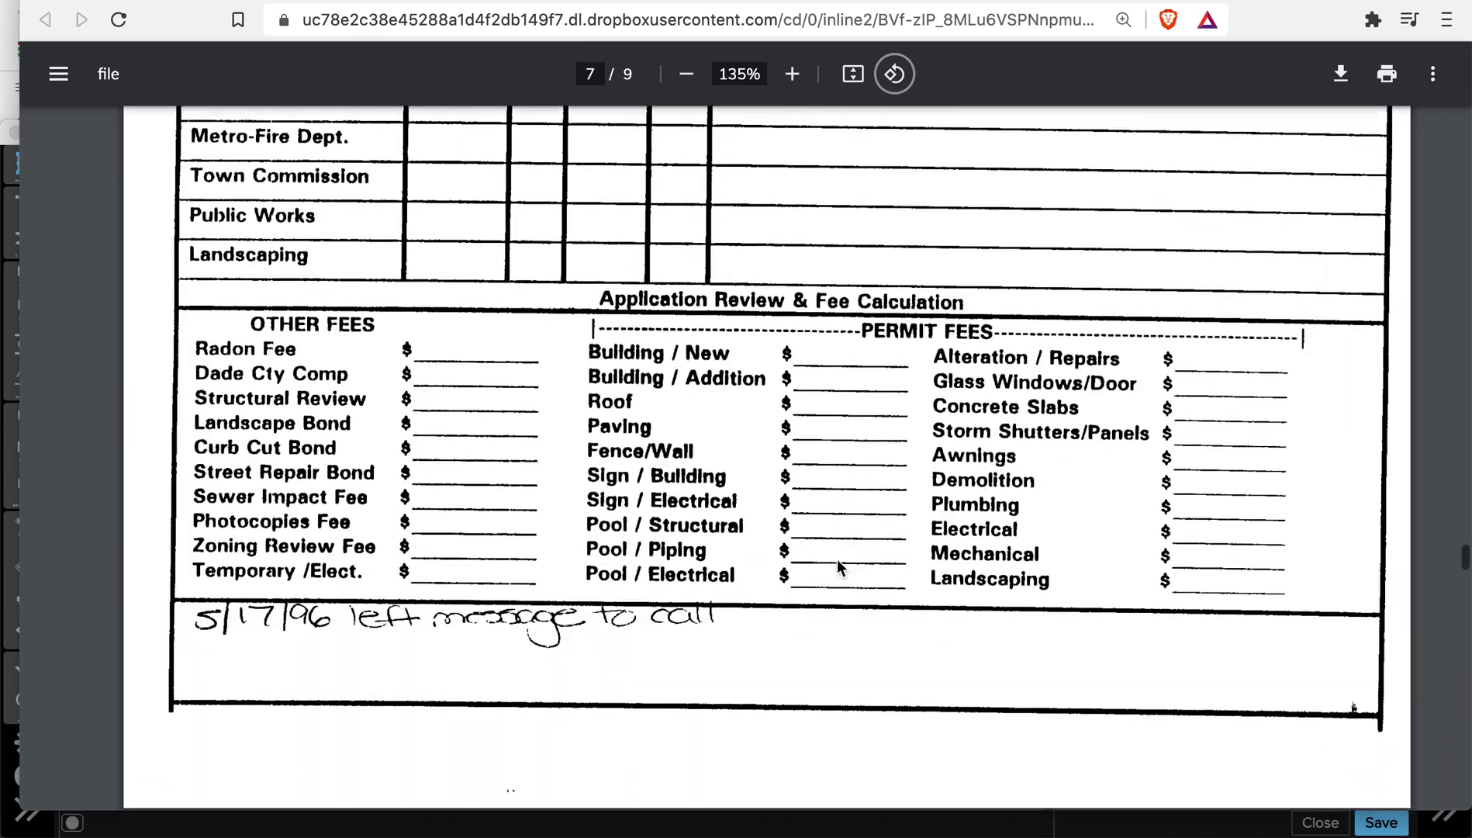
{"action": "scroll", "coordinate": [837, 559], "scroll_direction": "down", "scroll_amount": 15}
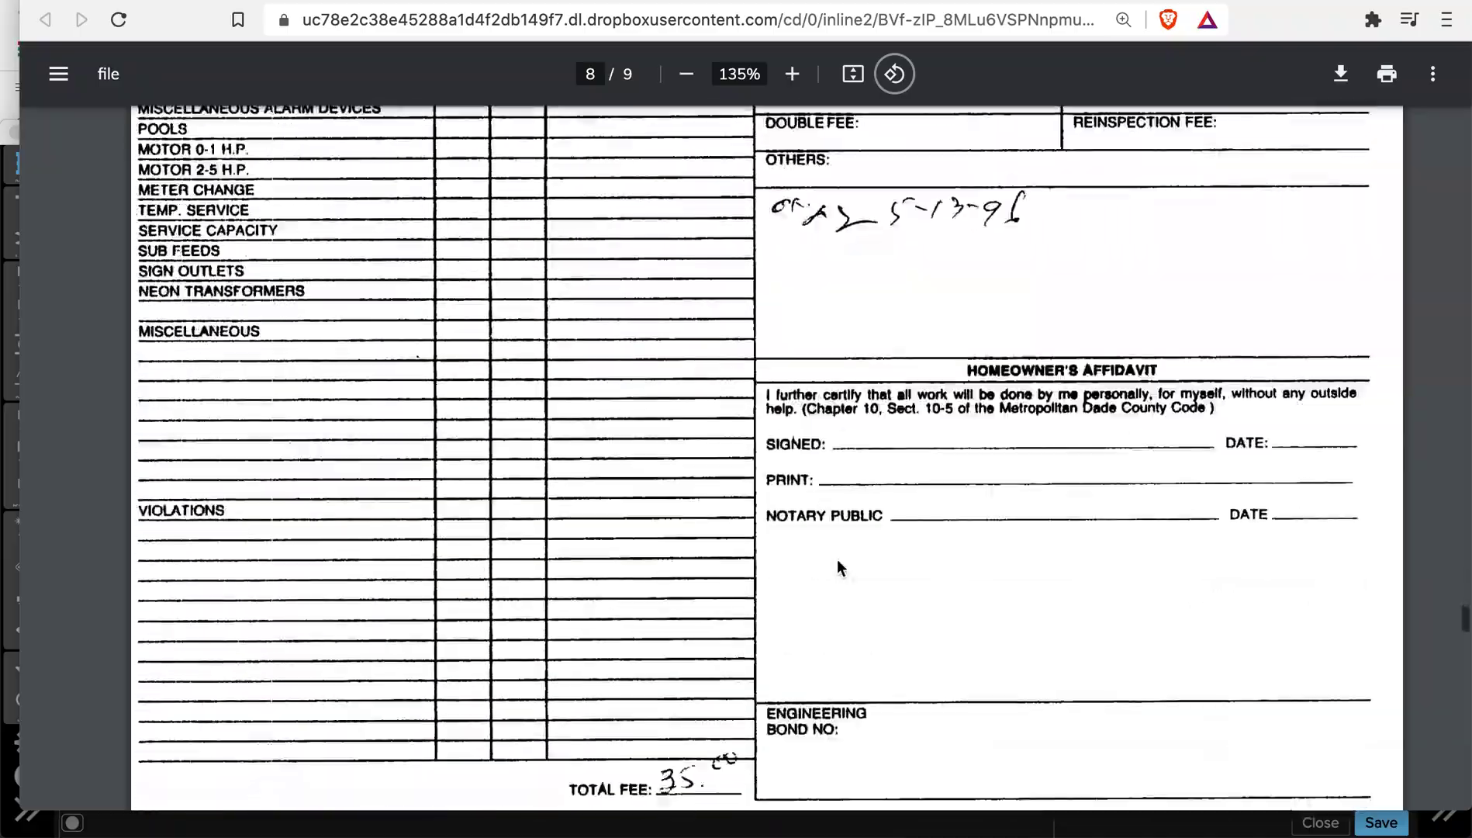
Zoom the landscape plan out to 60% and rotate it until its labels read upright.
{"action": "scroll", "coordinate": [837, 561], "scroll_direction": "down", "scroll_amount": 15}
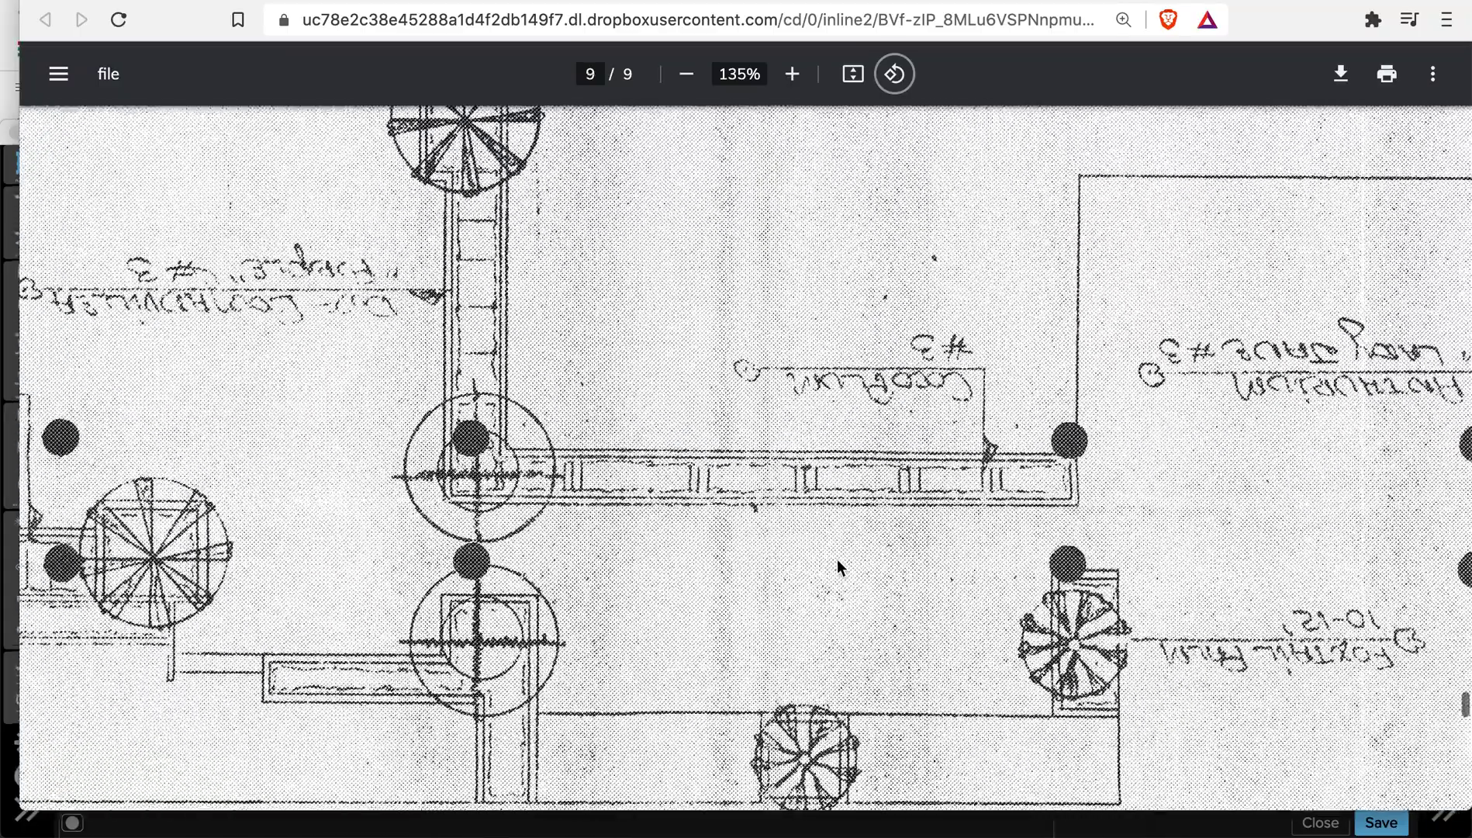
{"action": "scroll", "coordinate": [854, 571], "scroll_direction": "down", "scroll_amount": 4, "text": "ctrl"}
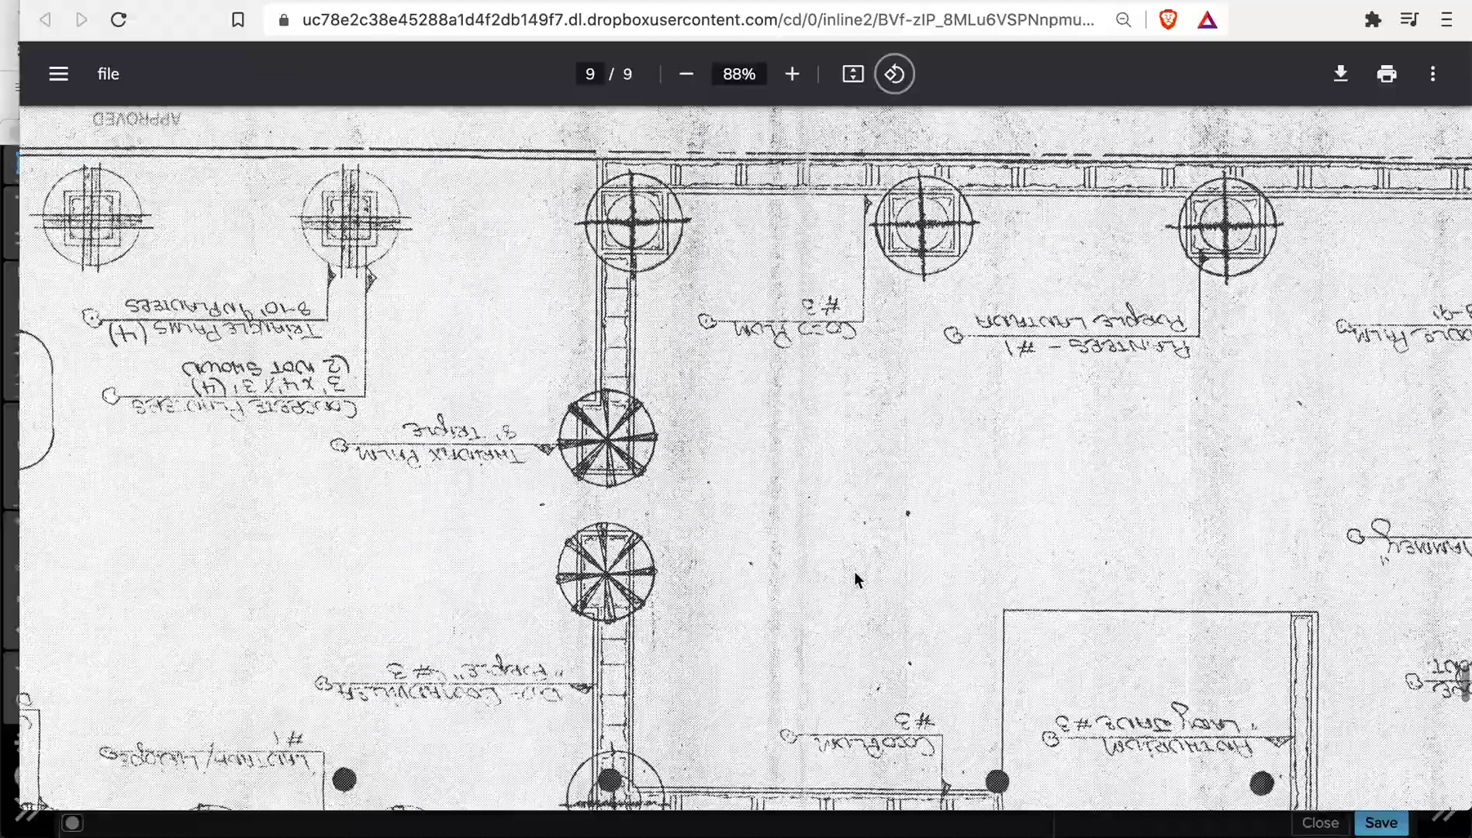
{"action": "scroll", "coordinate": [853, 572], "scroll_direction": "down", "scroll_amount": 3, "text": "ctrl"}
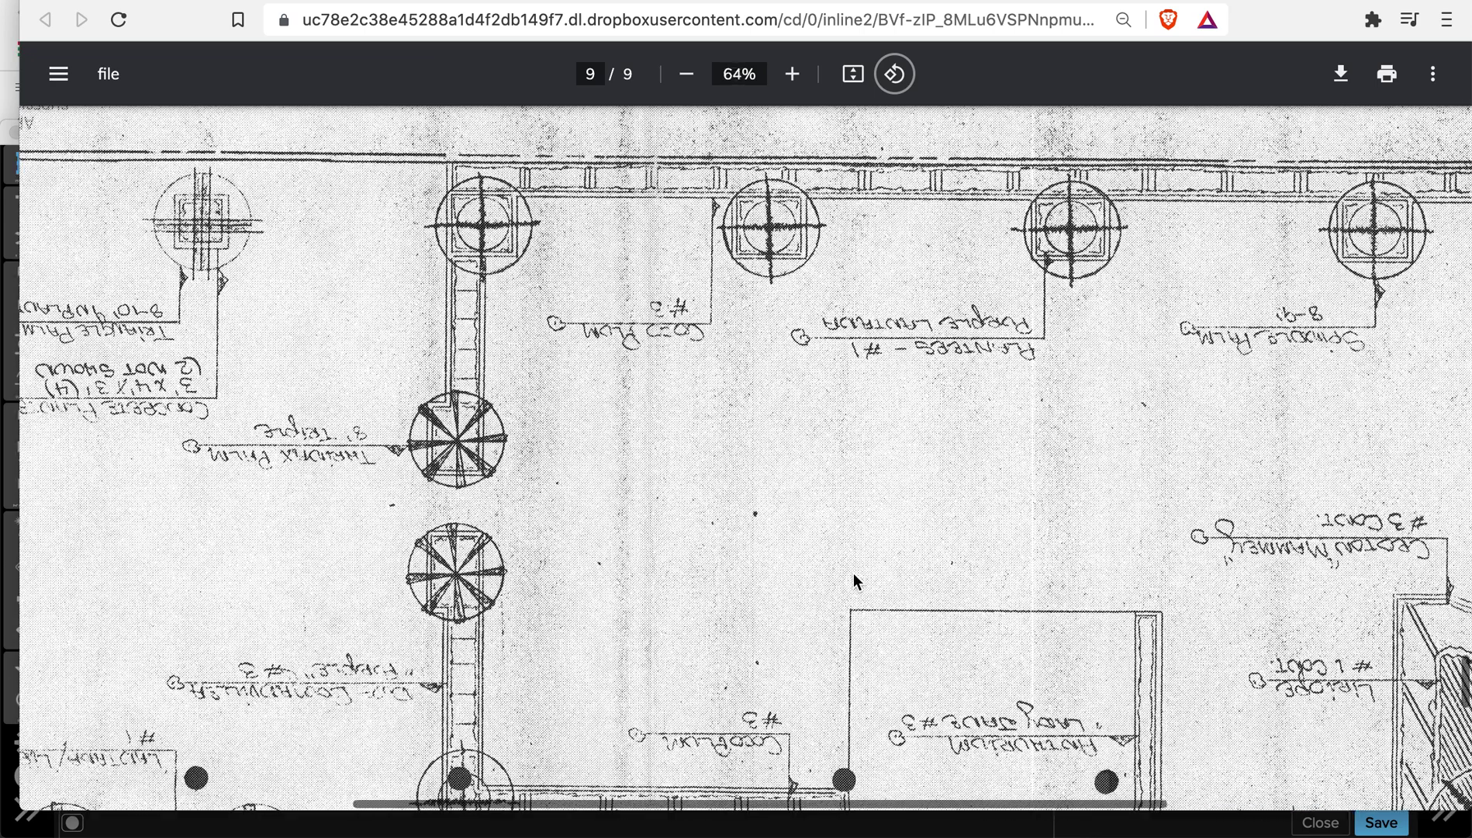
{"action": "scroll", "coordinate": [729, 510], "scroll_direction": "down", "scroll_amount": 1}
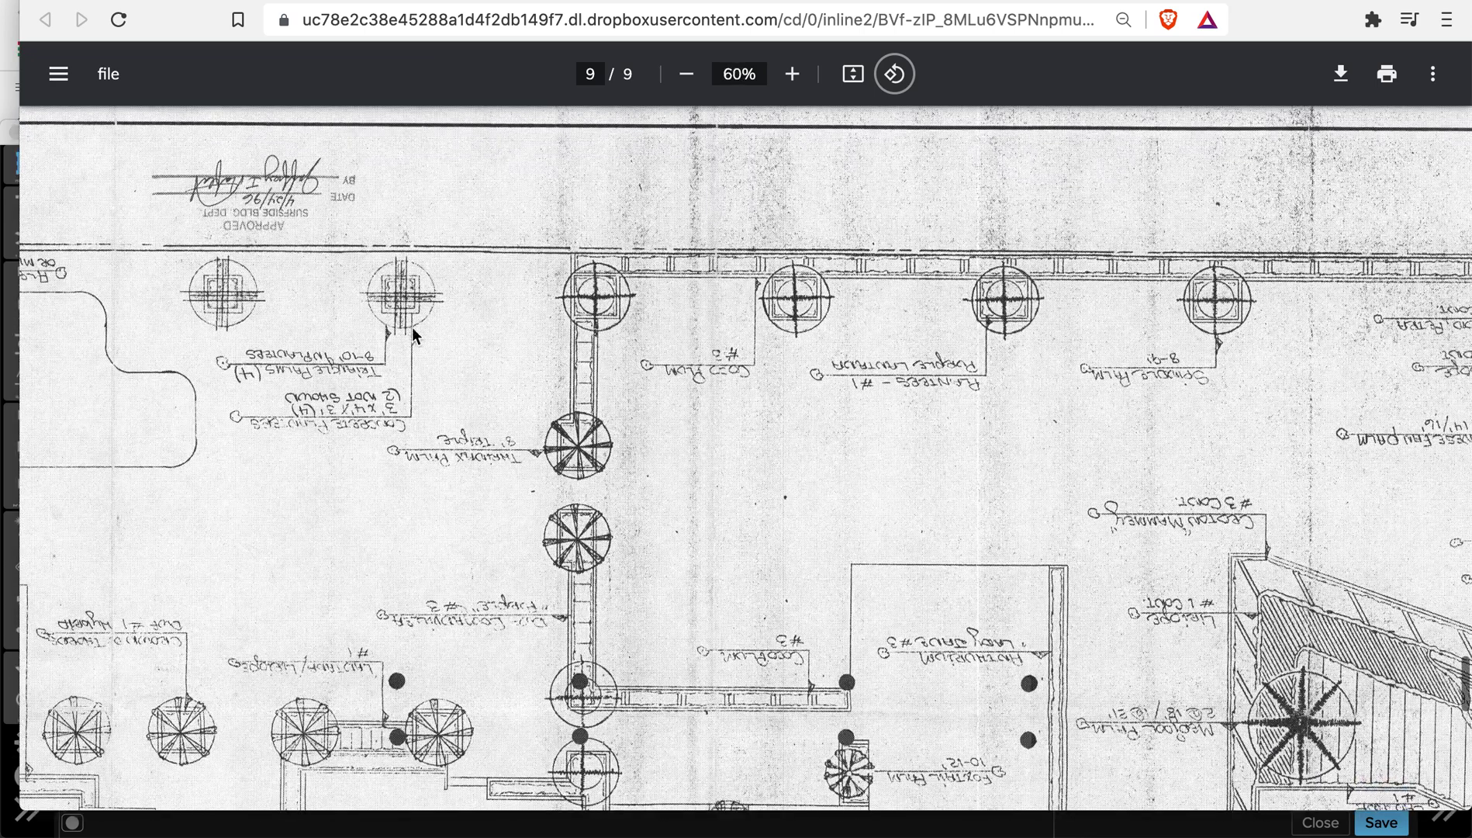
{"action": "scroll", "coordinate": [802, 517], "scroll_direction": "down", "scroll_amount": 1}
{"action": "scroll", "coordinate": [804, 518], "scroll_direction": "down", "scroll_amount": 3}
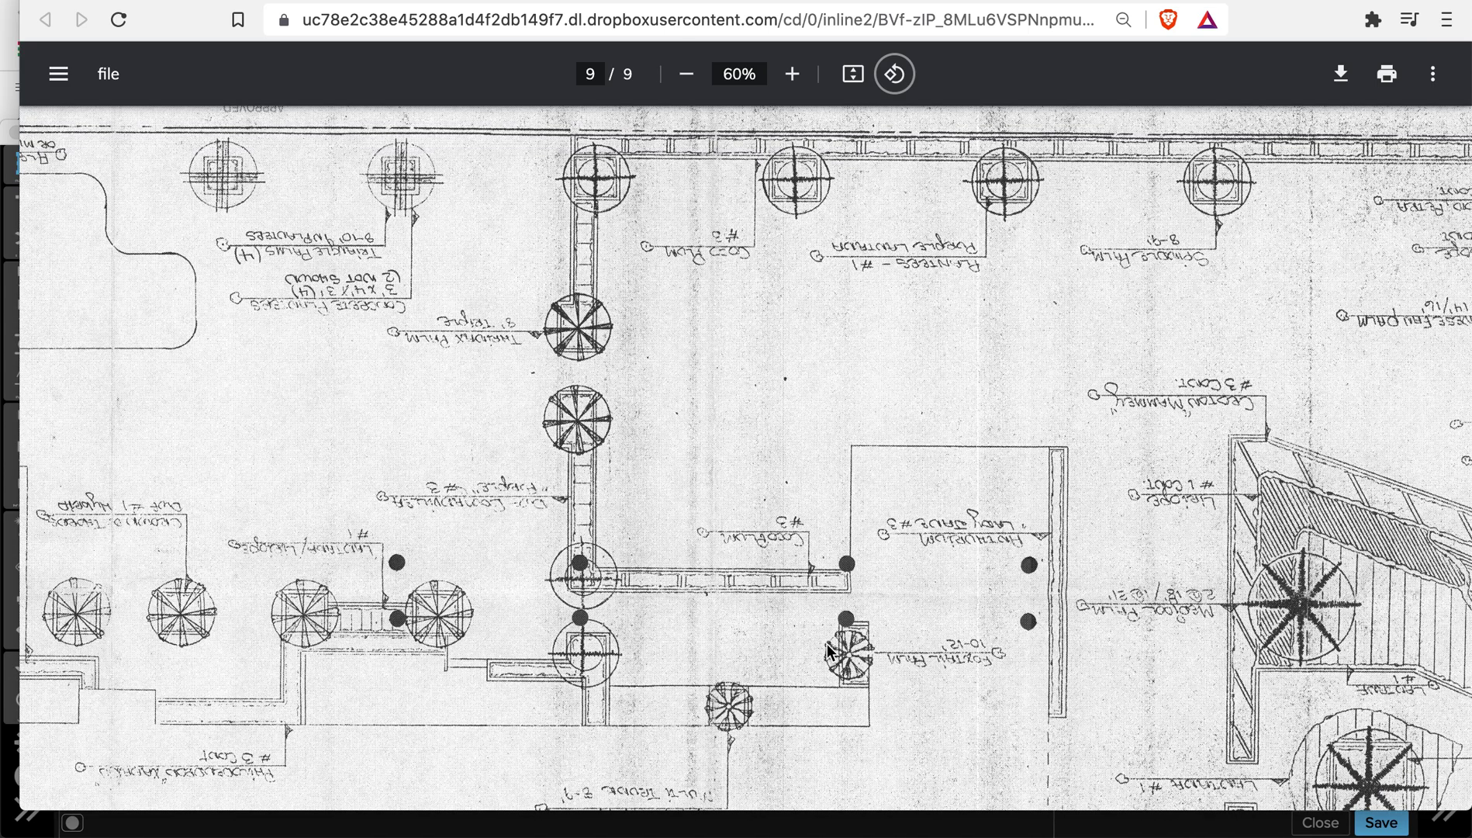
{"action": "scroll", "coordinate": [845, 656], "scroll_direction": "up", "scroll_amount": 1}
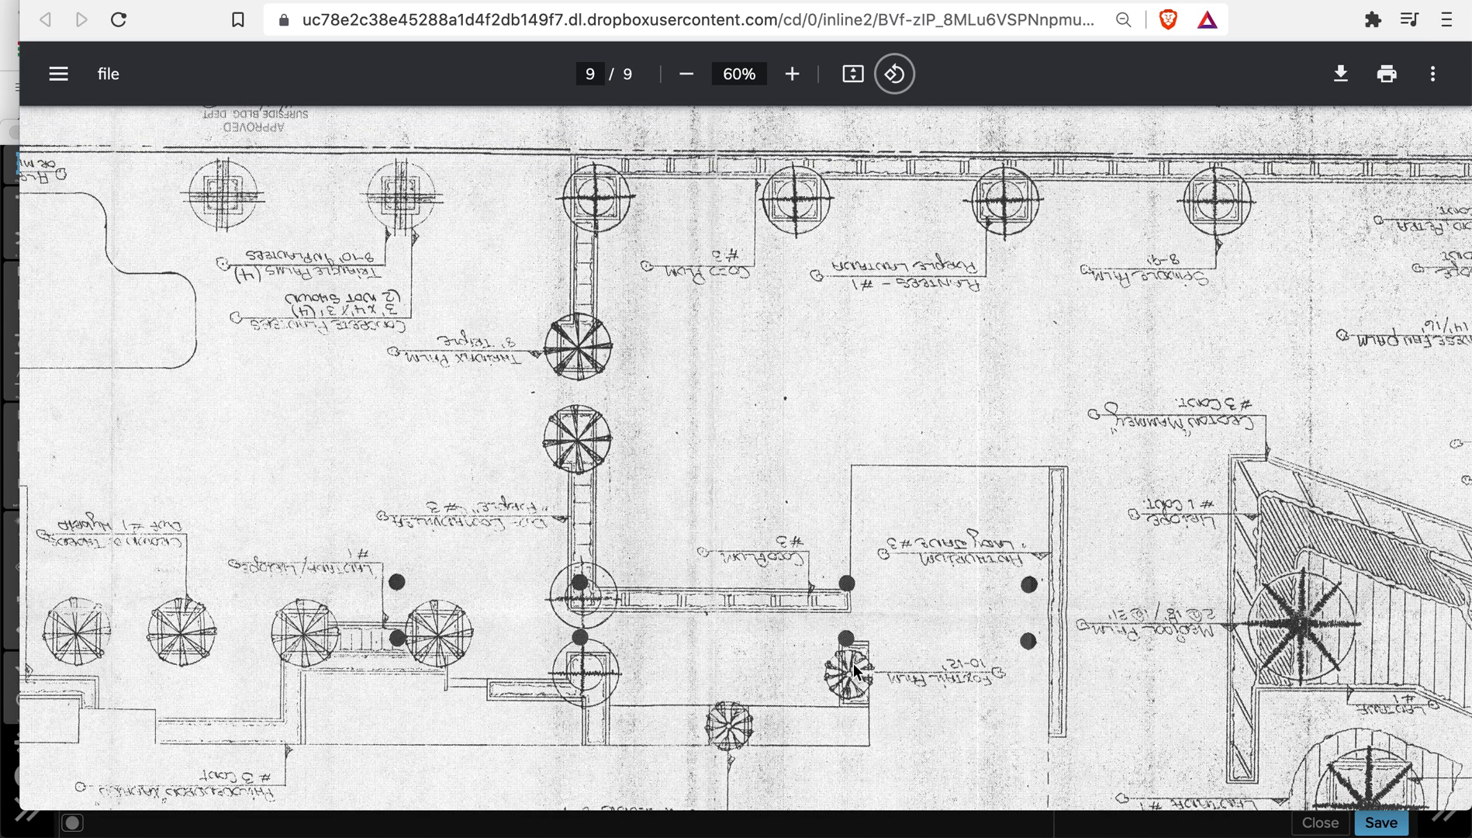
{"action": "scroll", "coordinate": [855, 661], "scroll_direction": "up", "scroll_amount": 1}
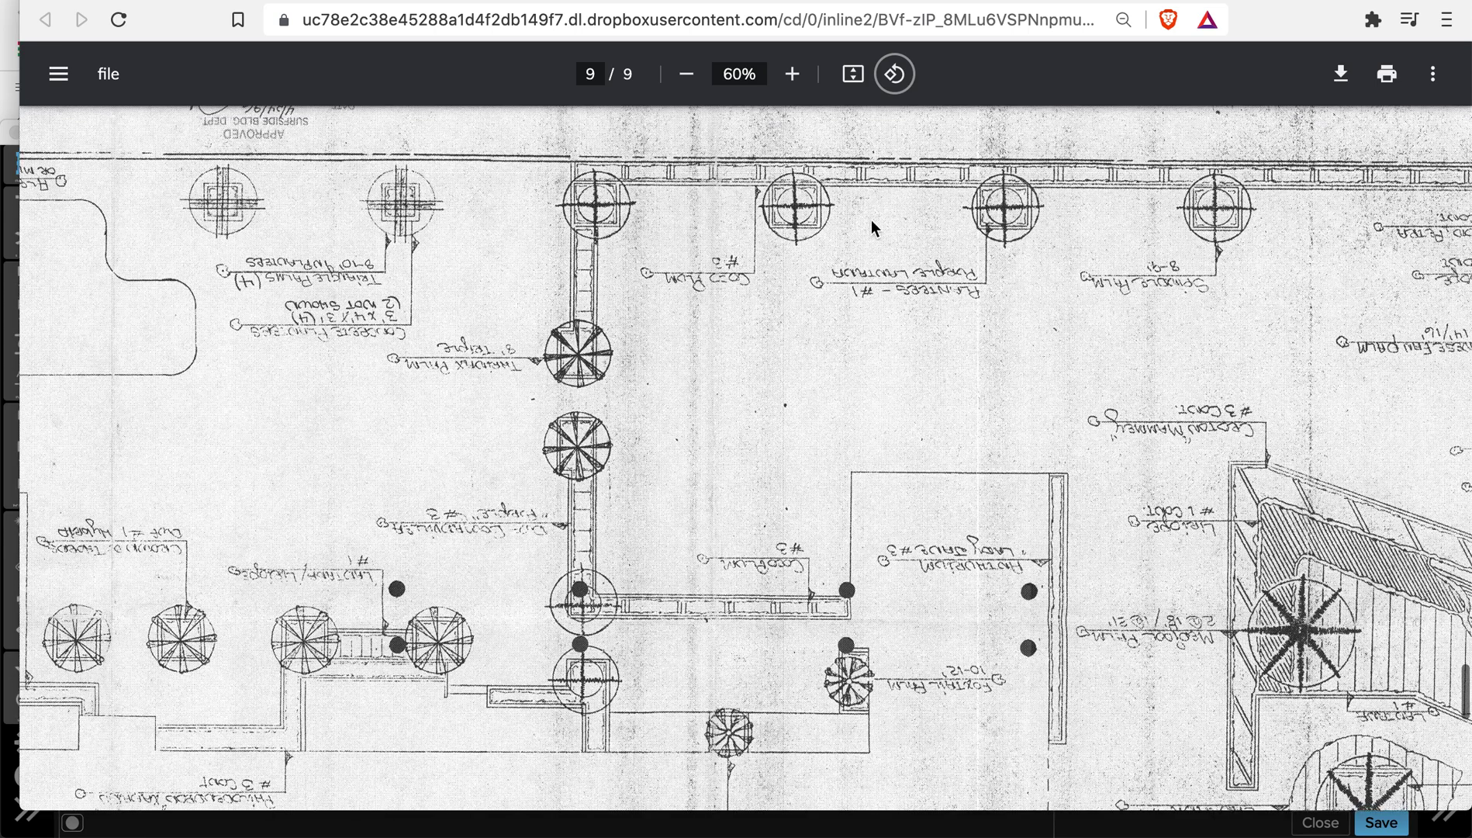
{"action": "left_click", "coordinate": [890, 89]}
{"action": "left_click", "coordinate": [890, 89]}
{"action": "left_click", "coordinate": [890, 90]}
{"action": "left_click", "coordinate": [891, 90]}
Pan over to the landscape plan's title block, then switch to the pool deck floor plan PDF.
{"action": "scroll", "coordinate": [1026, 469], "scroll_direction": "down", "scroll_amount": 3}
{"action": "scroll", "coordinate": [1026, 467], "scroll_direction": "right", "scroll_amount": 10}
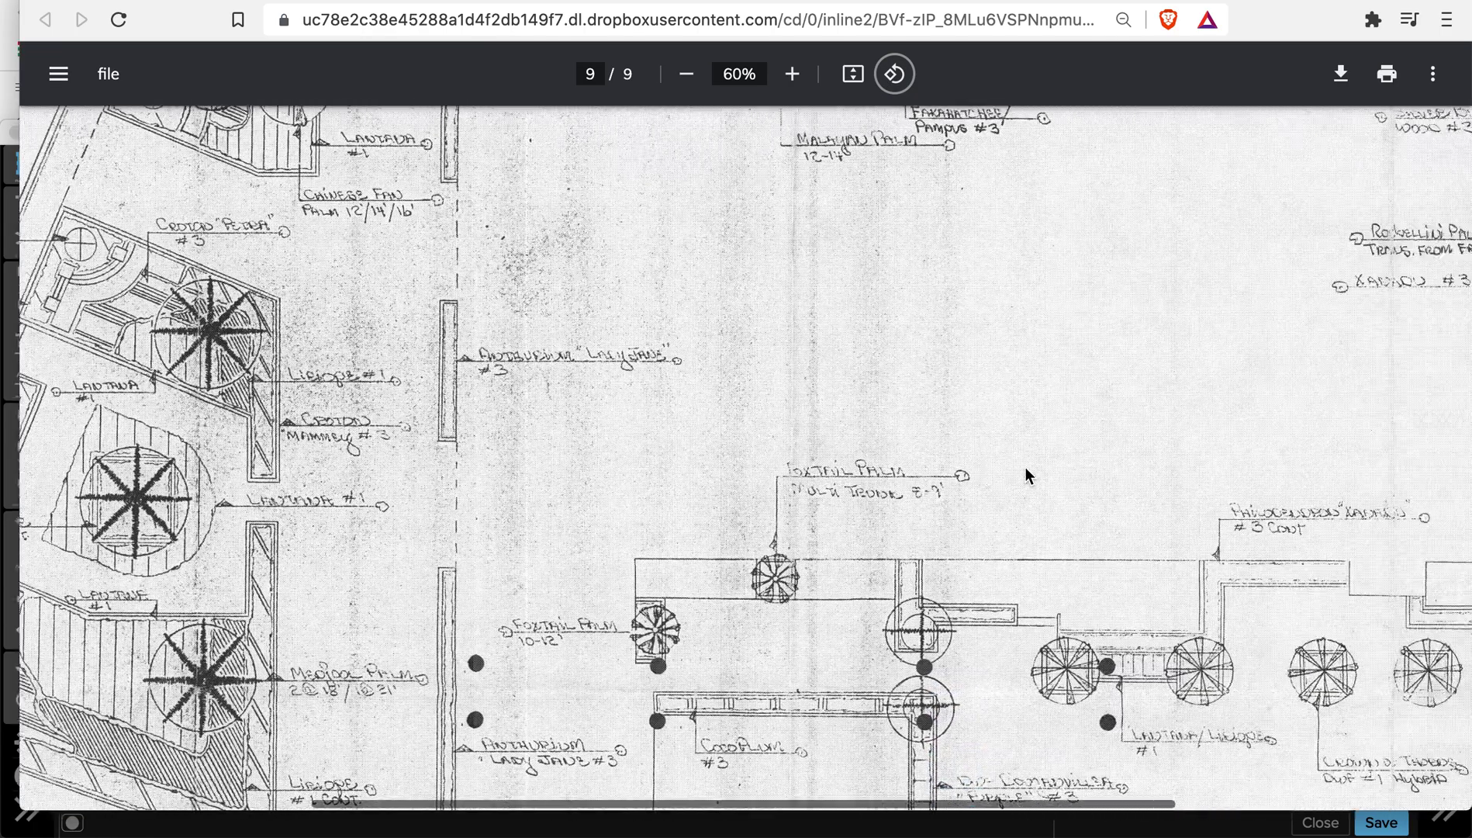
{"action": "scroll", "coordinate": [893, 425], "scroll_direction": "right", "scroll_amount": 5}
{"action": "scroll", "coordinate": [894, 423], "scroll_direction": "right", "scroll_amount": 2}
{"action": "scroll", "coordinate": [894, 423], "scroll_direction": "down", "scroll_amount": 1}
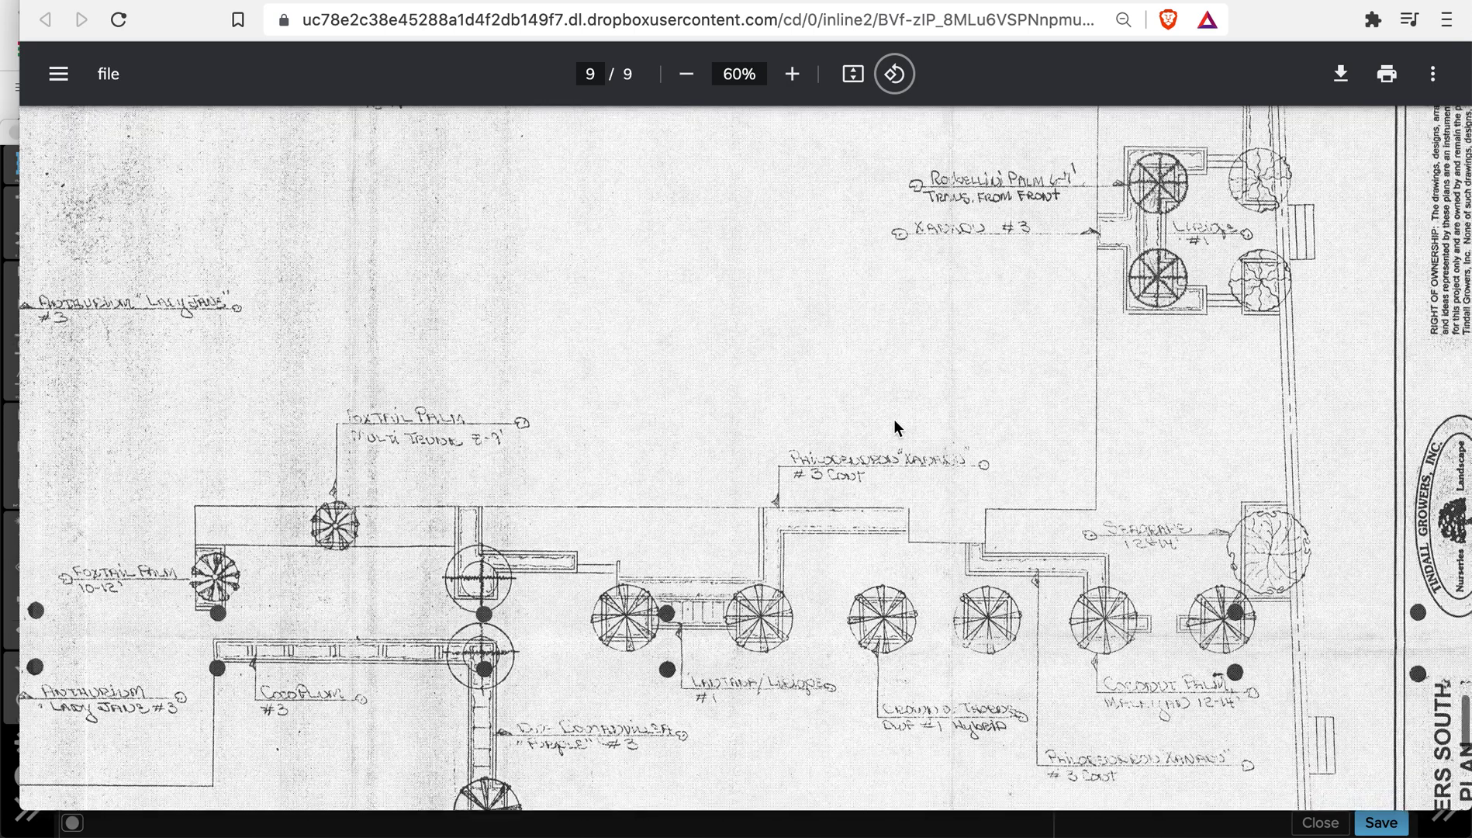
{"action": "scroll", "coordinate": [807, 591], "scroll_direction": "down", "scroll_amount": 1}
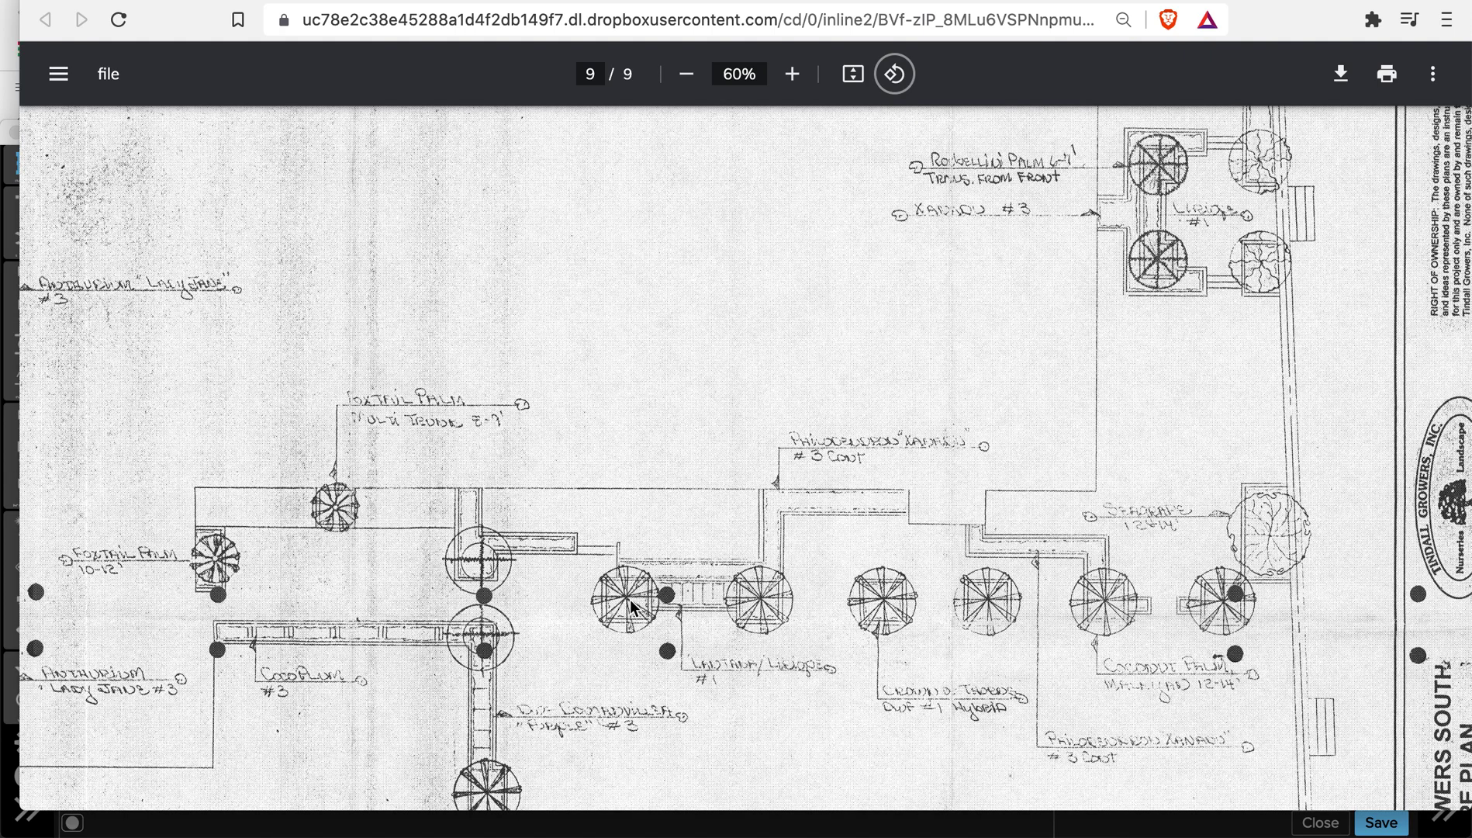
{"action": "scroll", "coordinate": [558, 600], "scroll_direction": "down", "scroll_amount": 4}
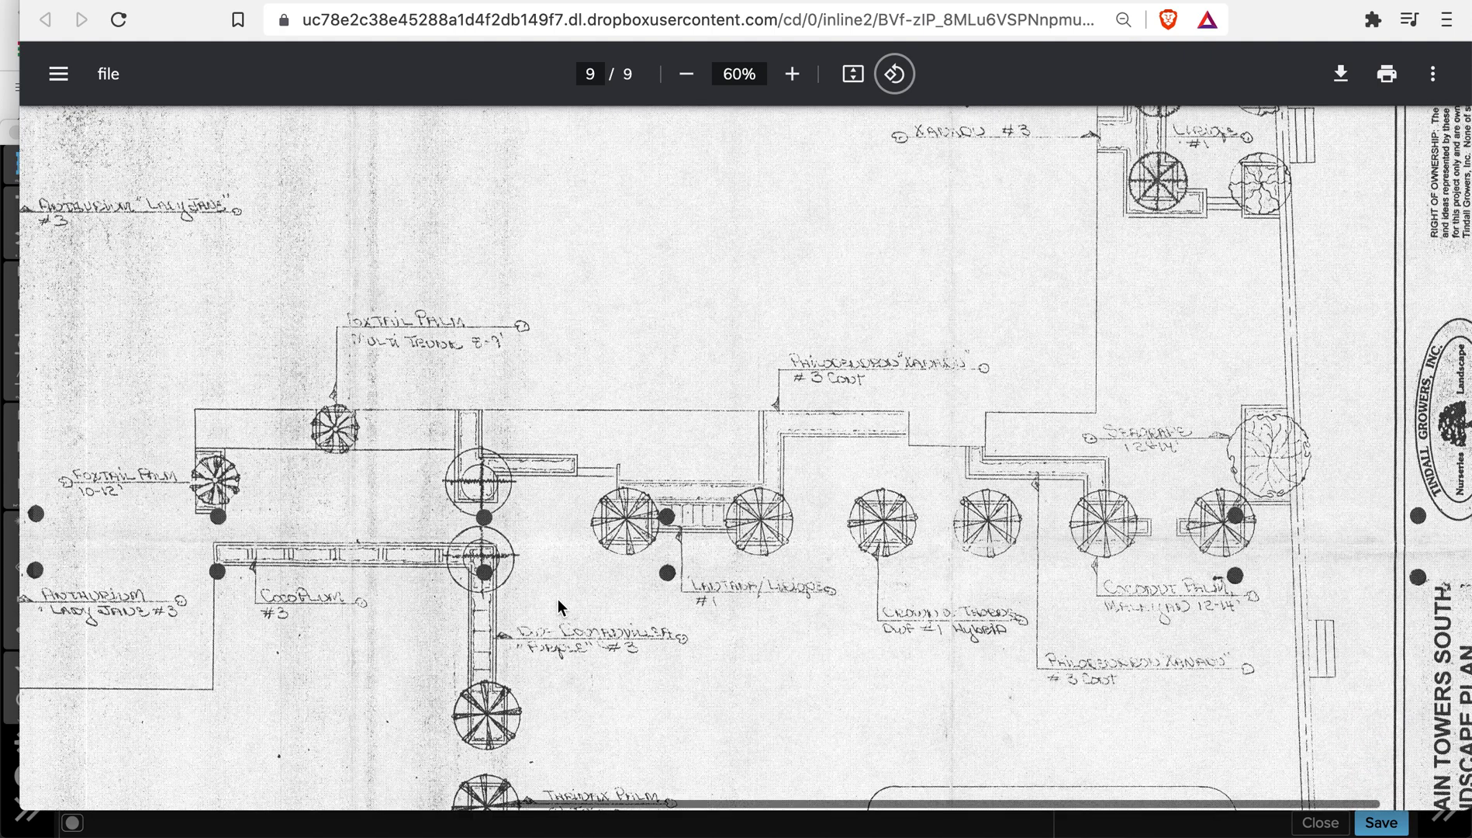
{"action": "scroll", "coordinate": [558, 599], "scroll_direction": "left", "scroll_amount": 2}
{"action": "scroll", "coordinate": [557, 600], "scroll_direction": "down", "scroll_amount": 6}
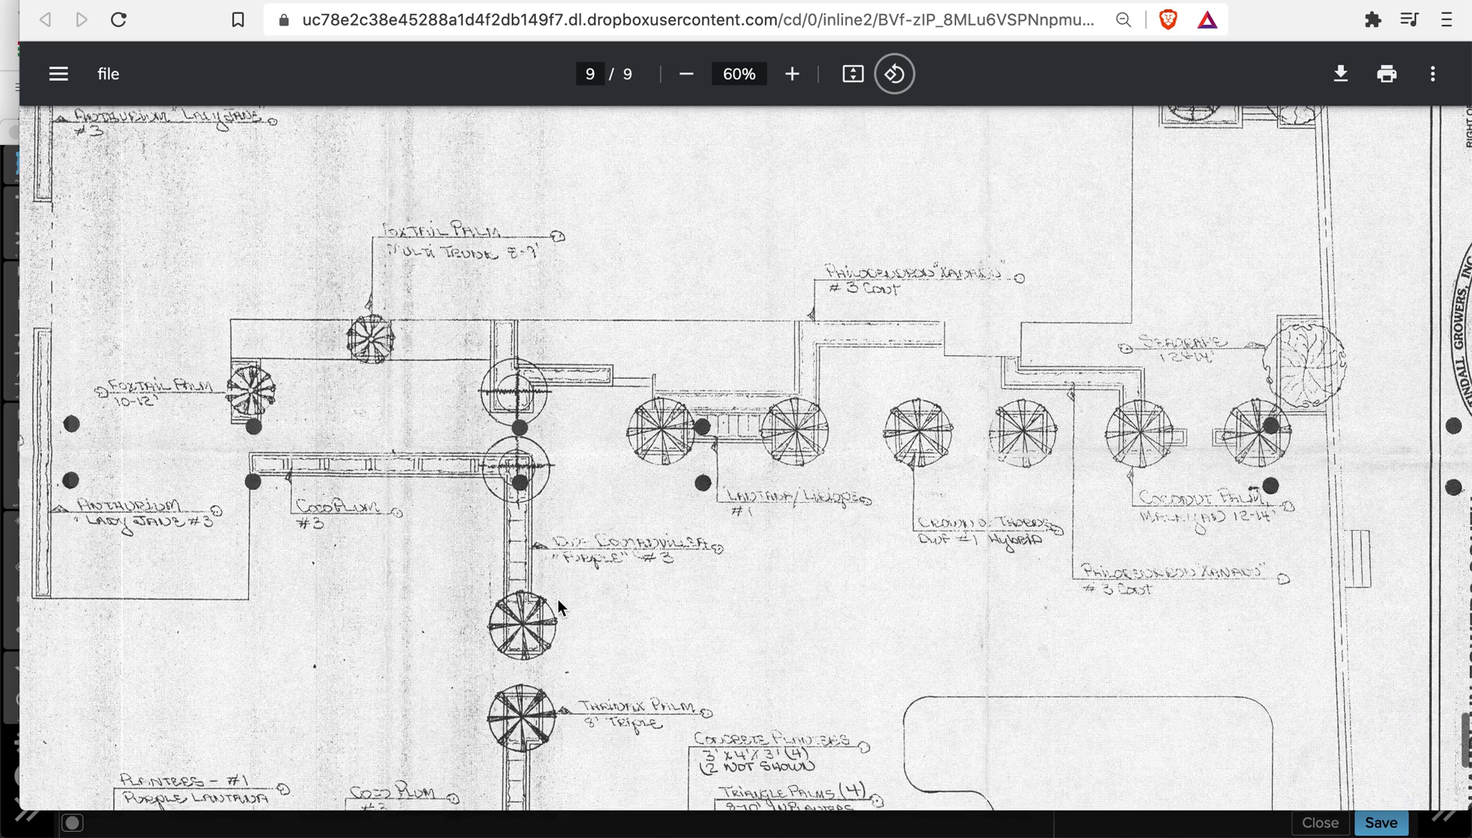
{"action": "scroll", "coordinate": [919, 697], "scroll_direction": "right", "scroll_amount": 3}
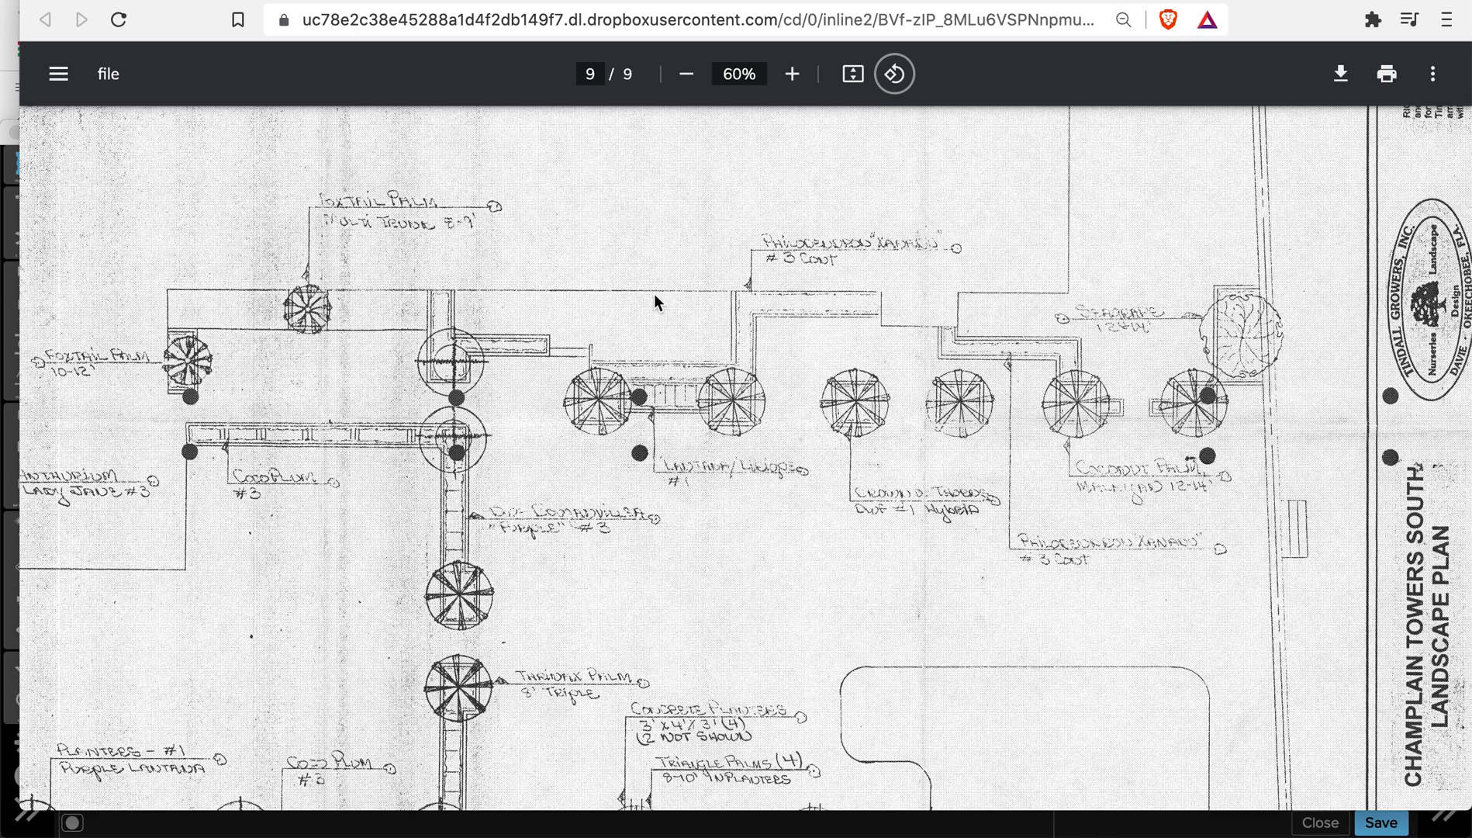
{"action": "scroll", "coordinate": [603, 303], "scroll_direction": "left", "scroll_amount": 1}
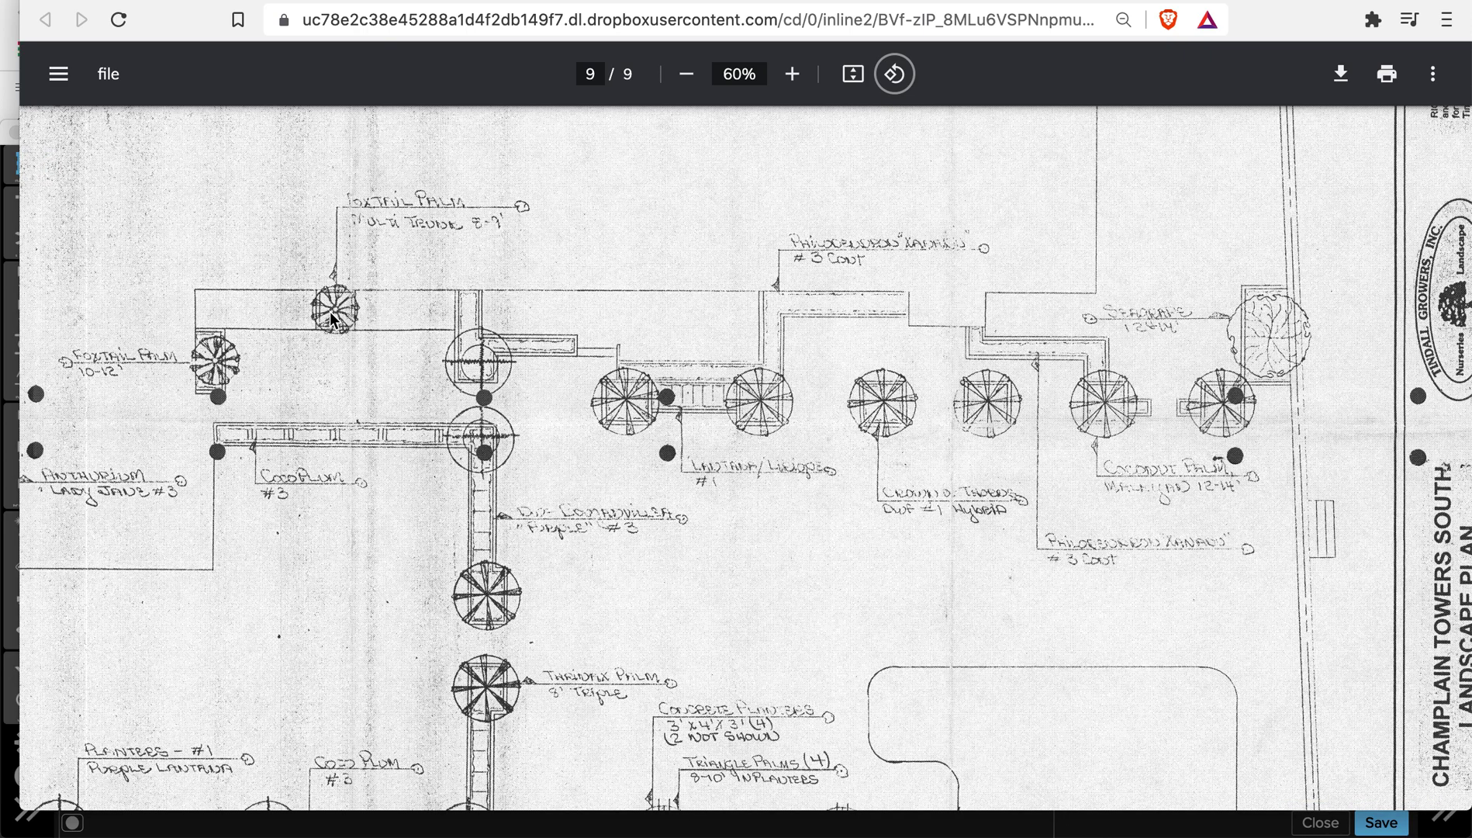
{"action": "scroll", "coordinate": [495, 498], "scroll_direction": "down", "scroll_amount": 1}
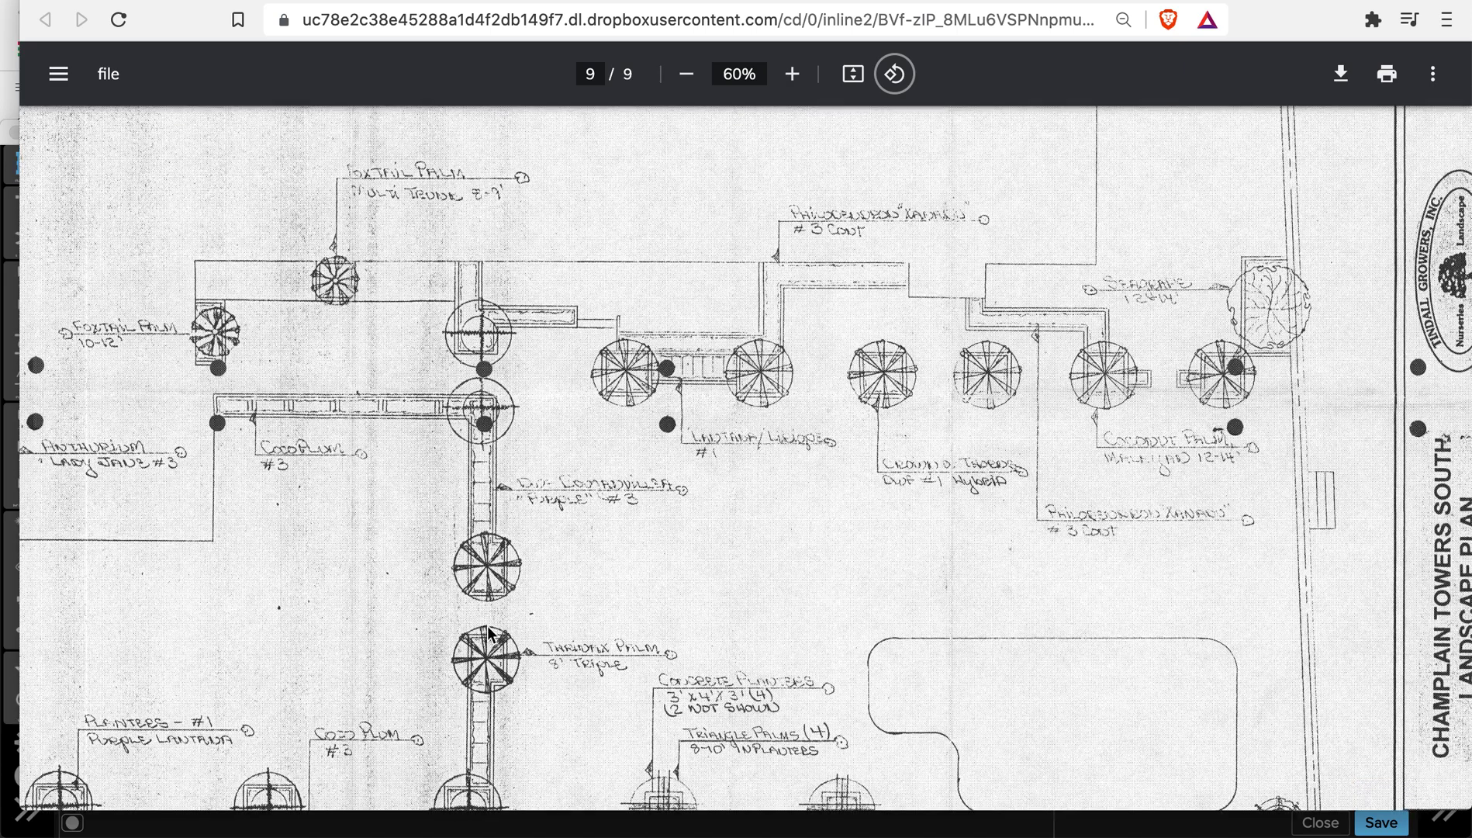
{"action": "scroll", "coordinate": [521, 571], "scroll_direction": "down", "scroll_amount": 2}
{"action": "scroll", "coordinate": [521, 572], "scroll_direction": "right", "scroll_amount": 2}
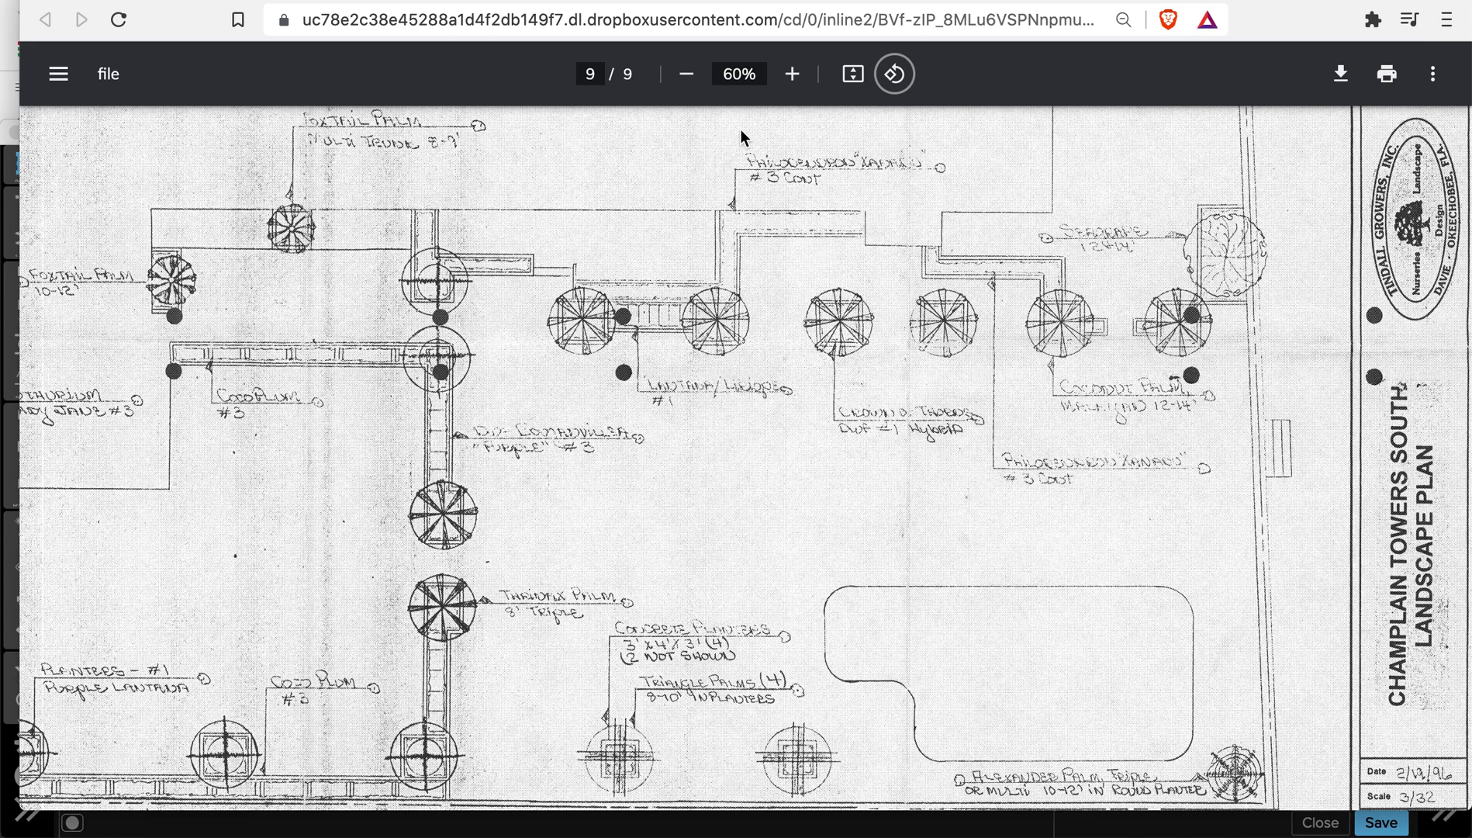
{"action": "left_click", "coordinate": [357, 2]}
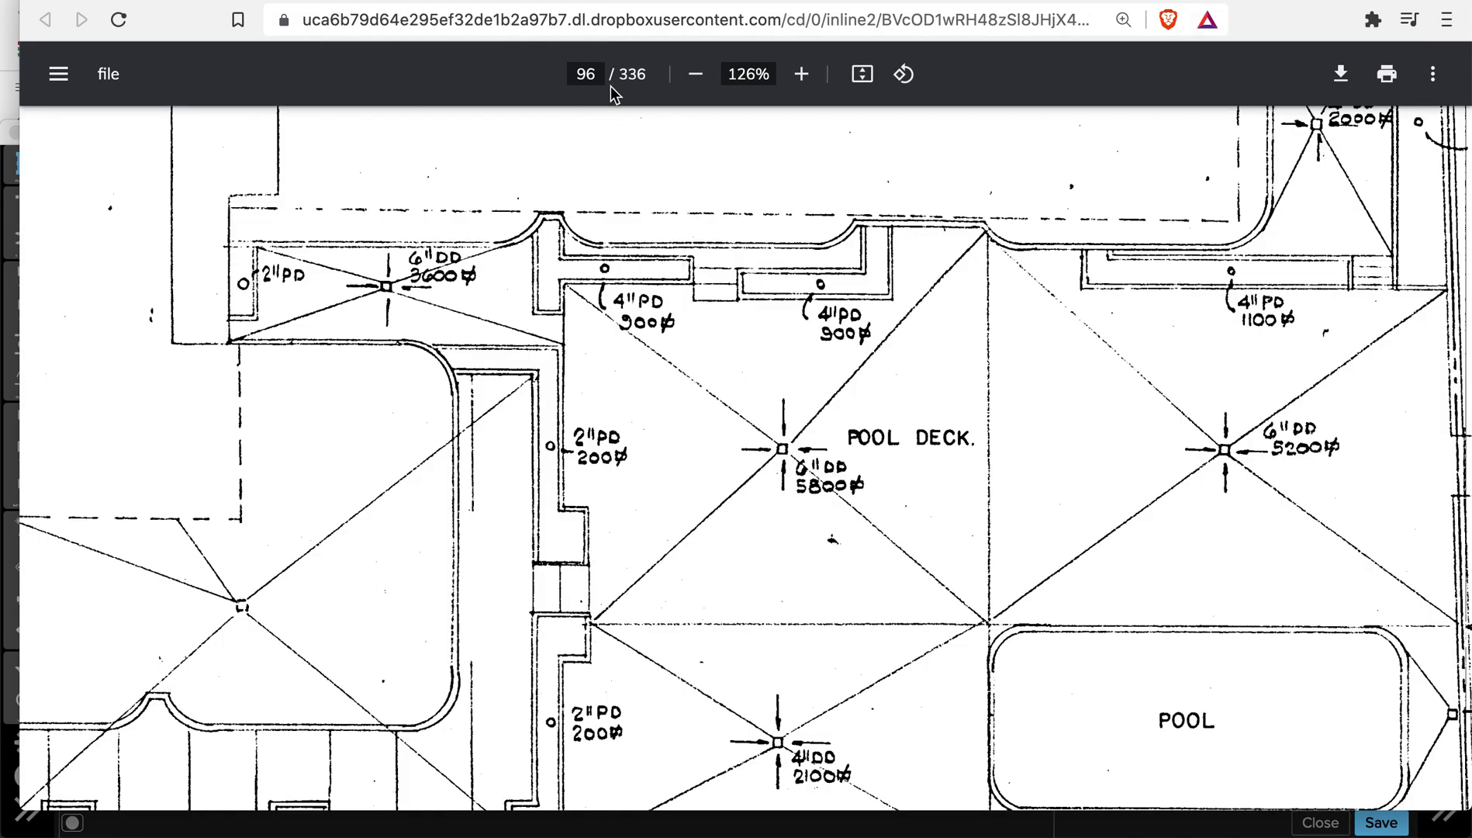
Pan the pool deck floor plan slightly and switch to the 84-page plan set's tab.
{"action": "scroll", "coordinate": [769, 547], "scroll_direction": "right", "scroll_amount": 2}
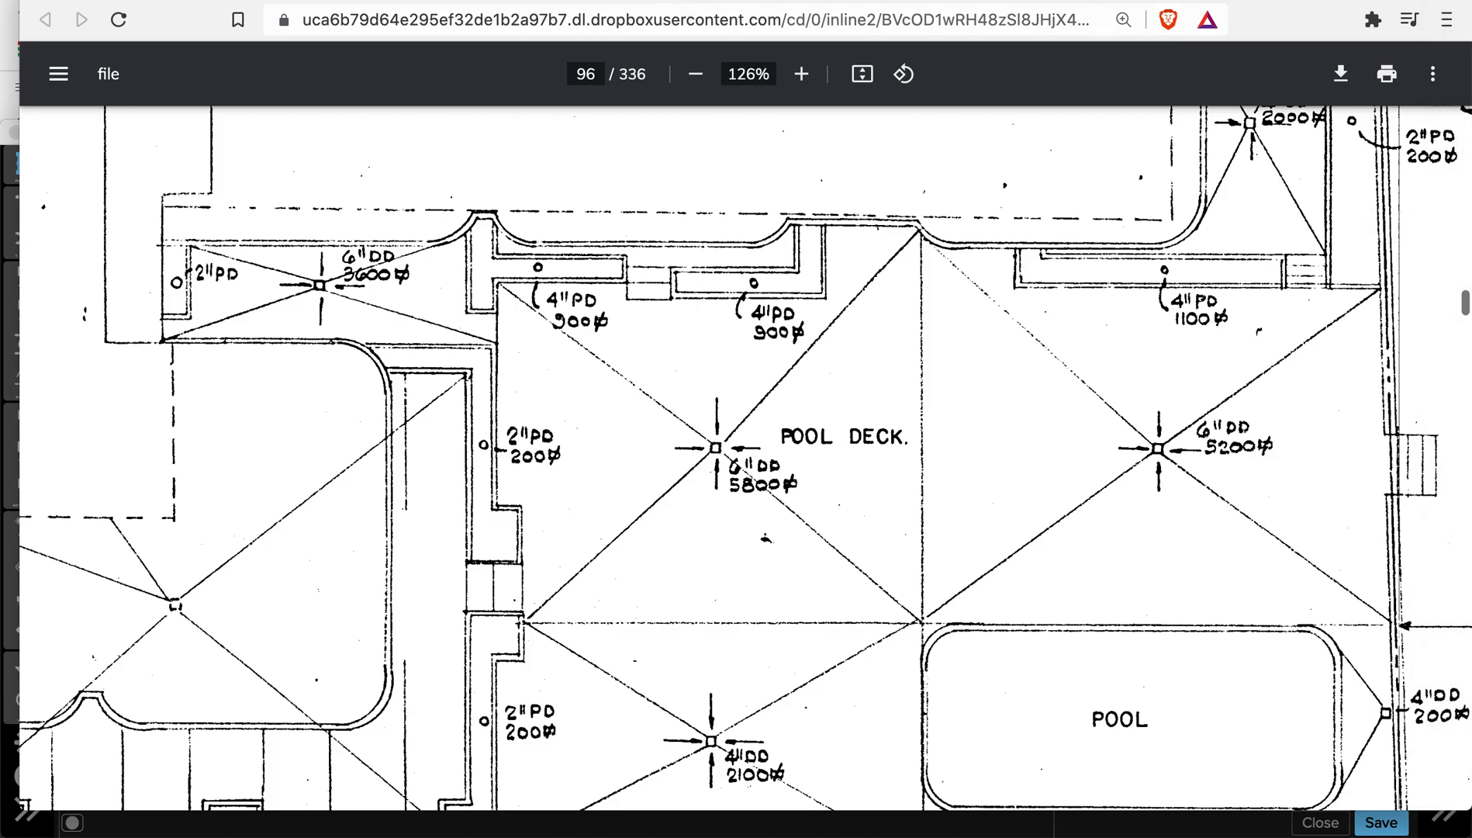
{"action": "left_click", "coordinate": [509, 4]}
Scroll the page 9 Champlain Towers South landscape plan with its ten black dots beside the palms.
{"action": "scroll", "coordinate": [677, 330], "scroll_direction": "down", "scroll_amount": 5}
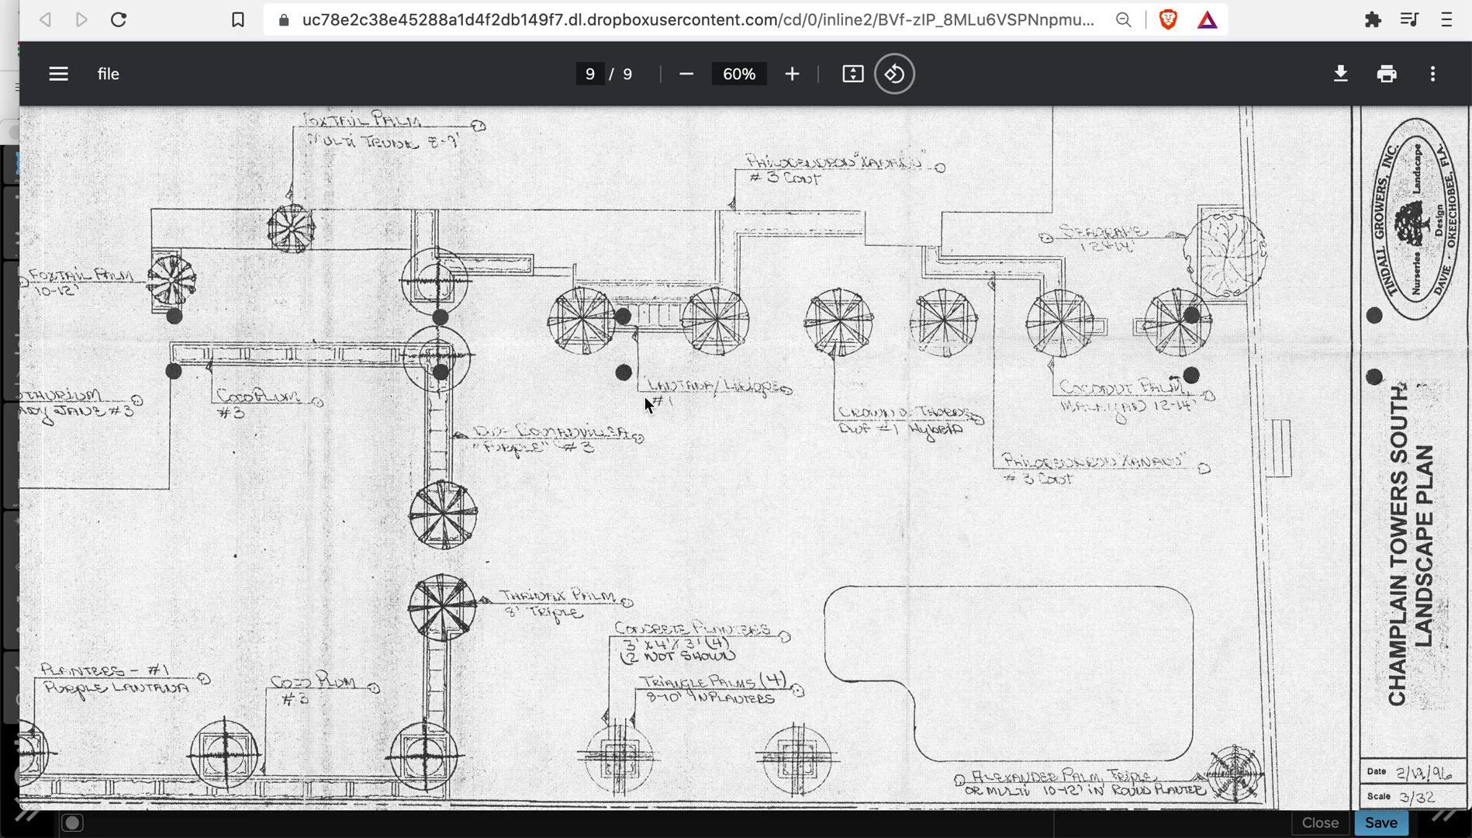
Zoom the landscape plan out to 59% and switch to the 336-page drawing set.
{"action": "scroll", "coordinate": [667, 392], "scroll_direction": "up", "scroll_amount": 5}
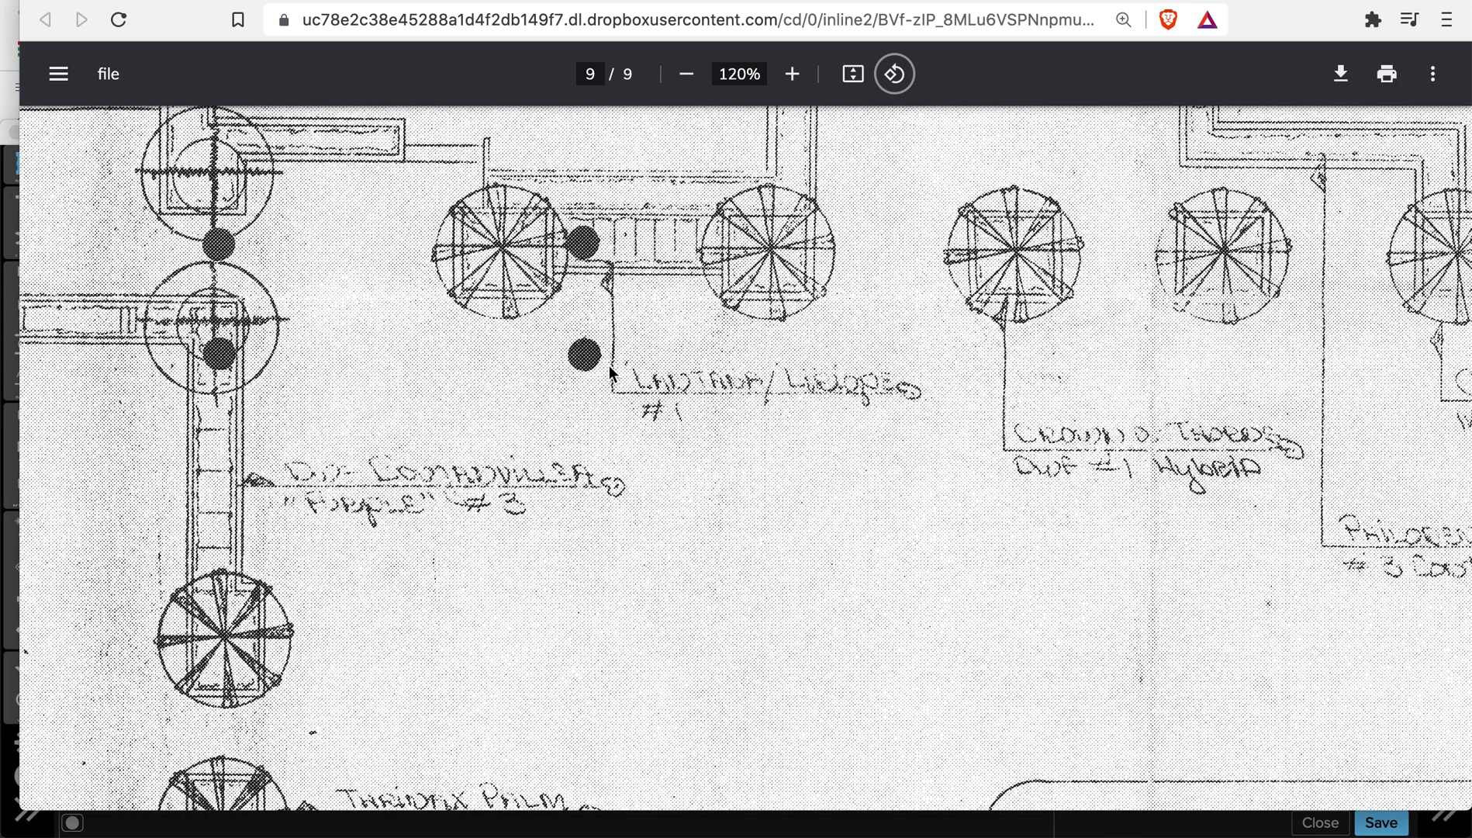
{"action": "scroll", "coordinate": [608, 363], "scroll_direction": "down", "scroll_amount": 4}
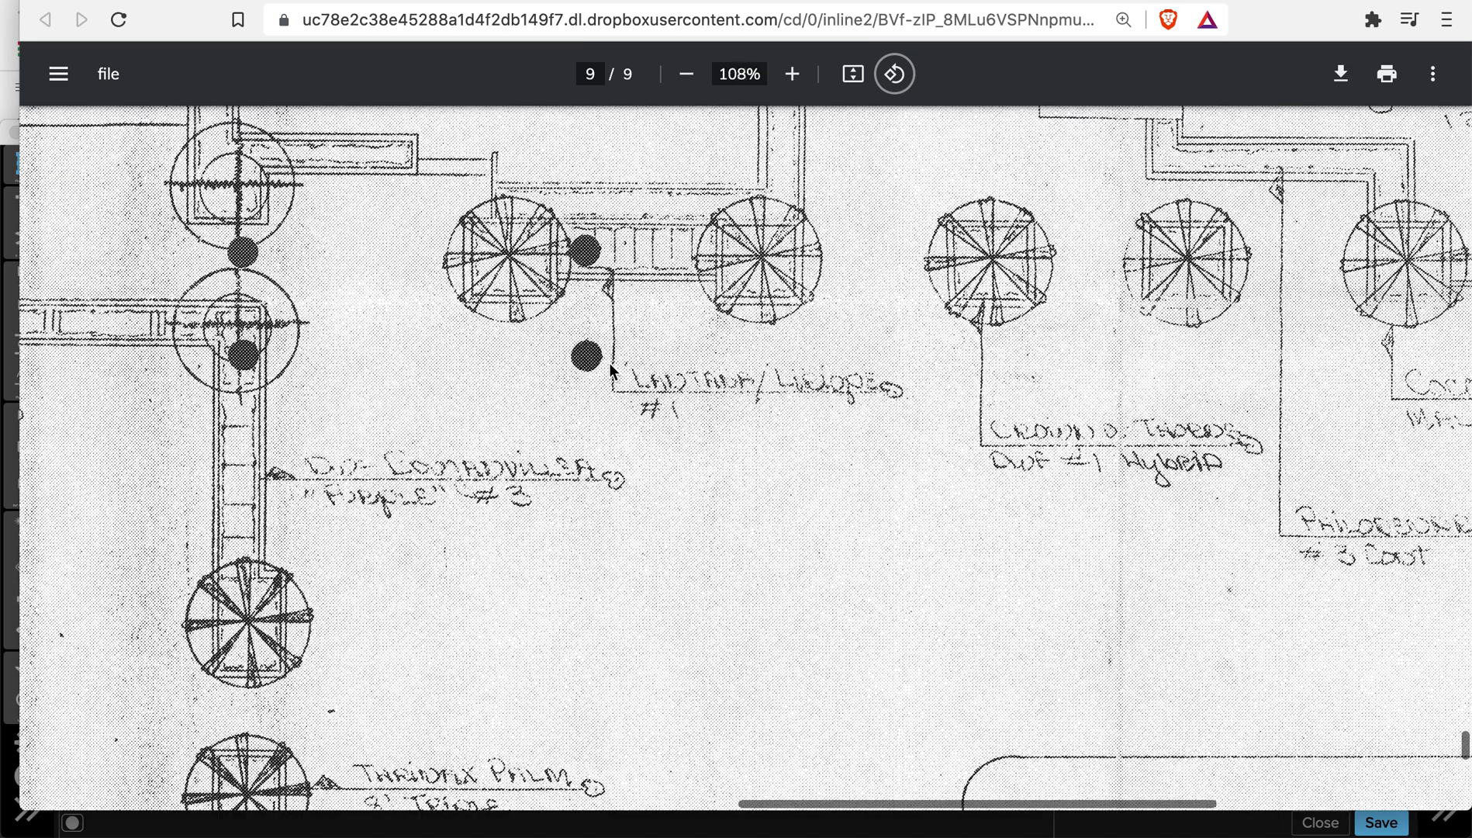
{"action": "scroll", "coordinate": [608, 362], "scroll_direction": "down", "scroll_amount": 1}
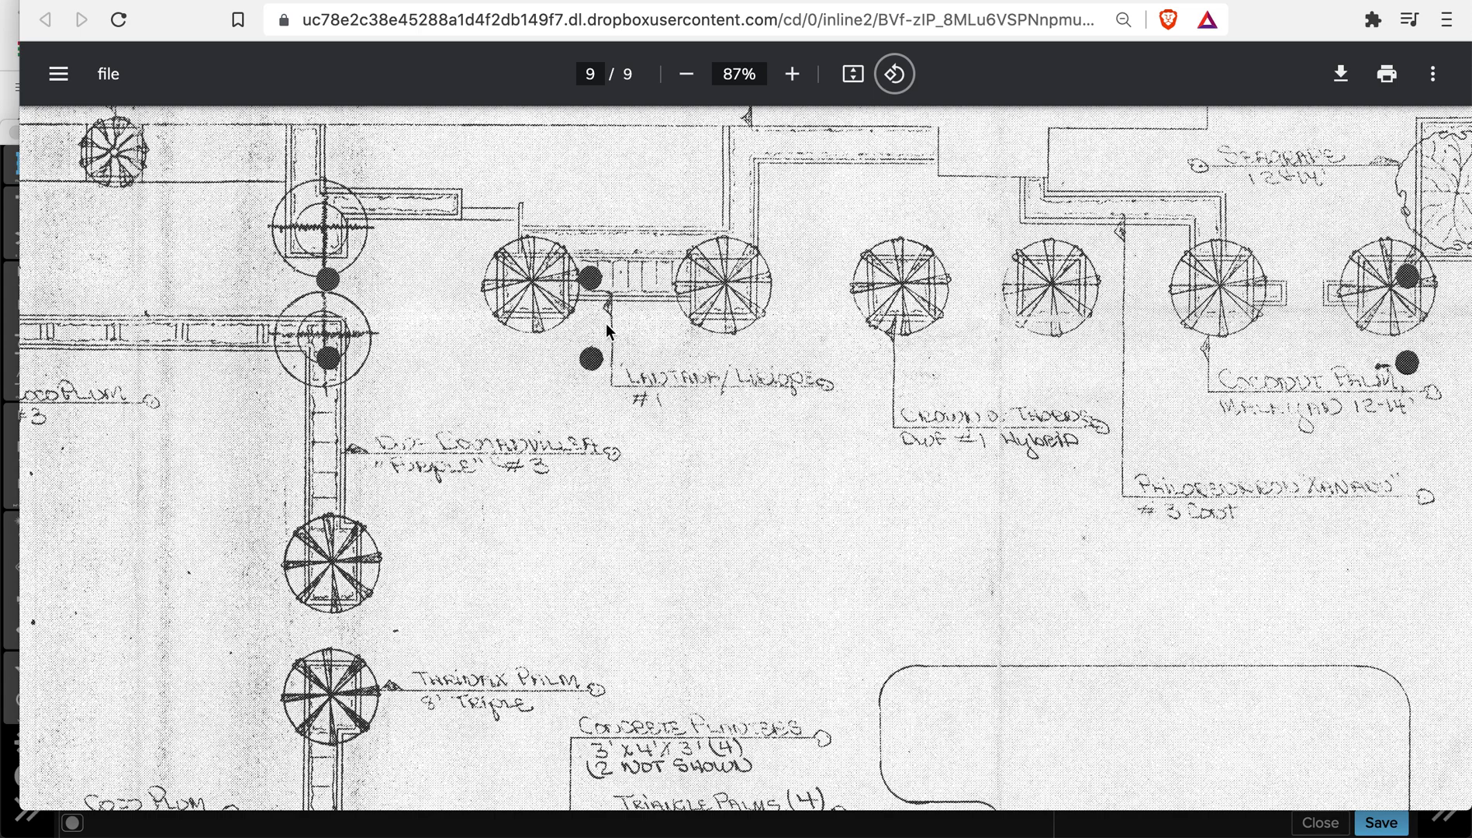
{"action": "scroll", "coordinate": [606, 325], "scroll_direction": "down", "scroll_amount": 4}
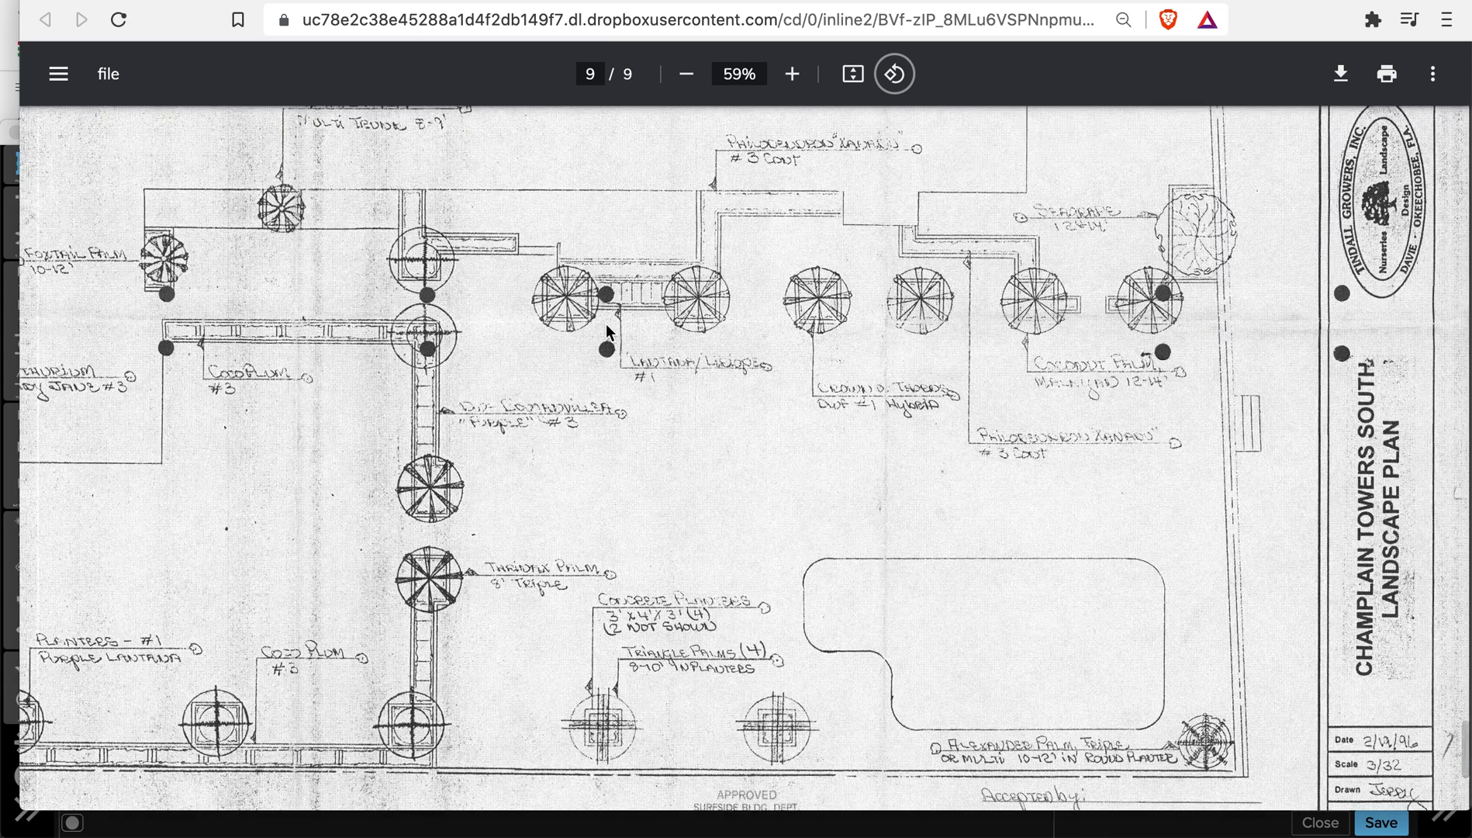
{"action": "scroll", "coordinate": [573, 543], "scroll_direction": "up", "scroll_amount": 1}
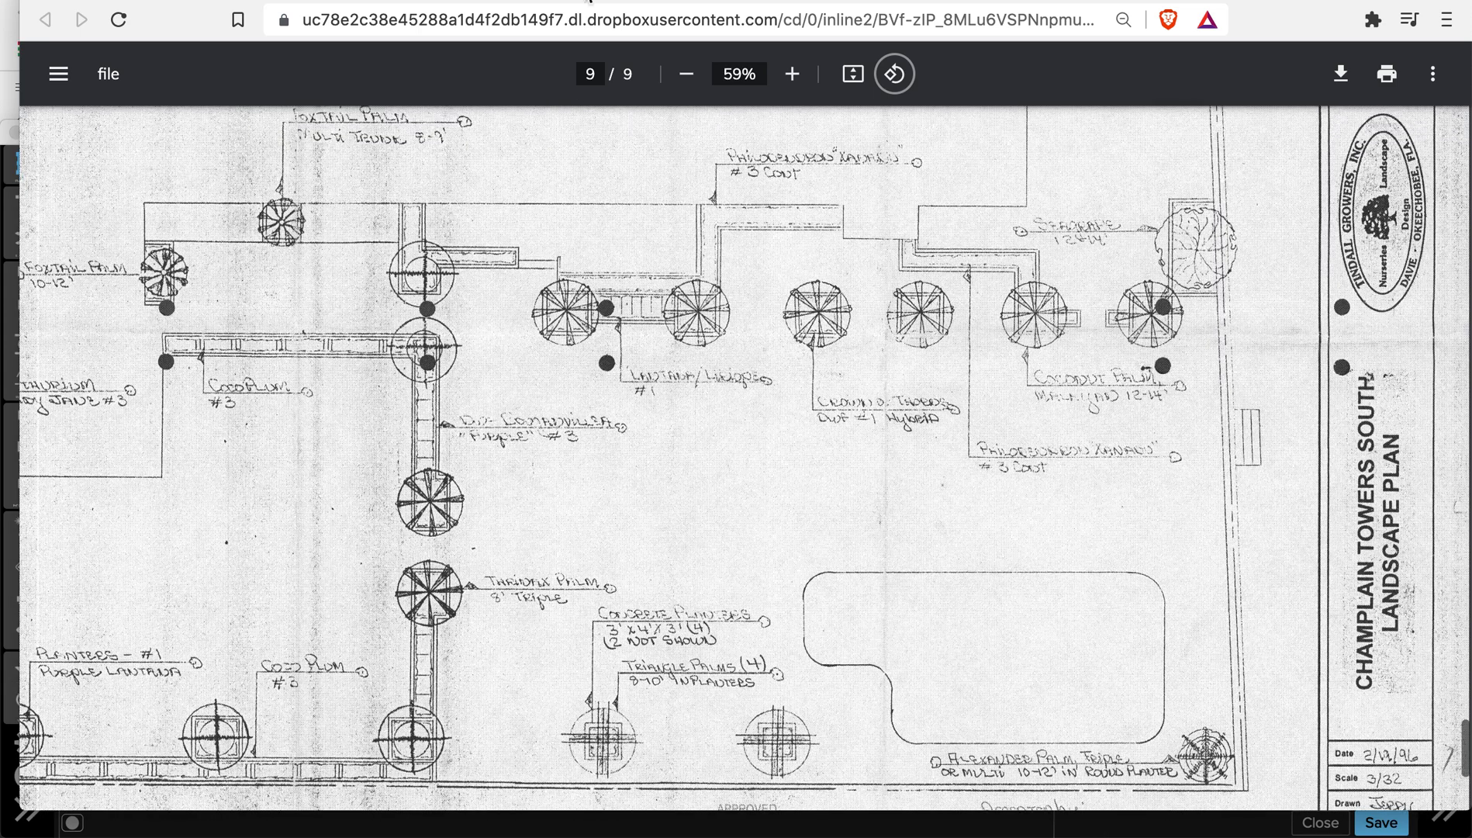
{"action": "left_click", "coordinate": [372, 4]}
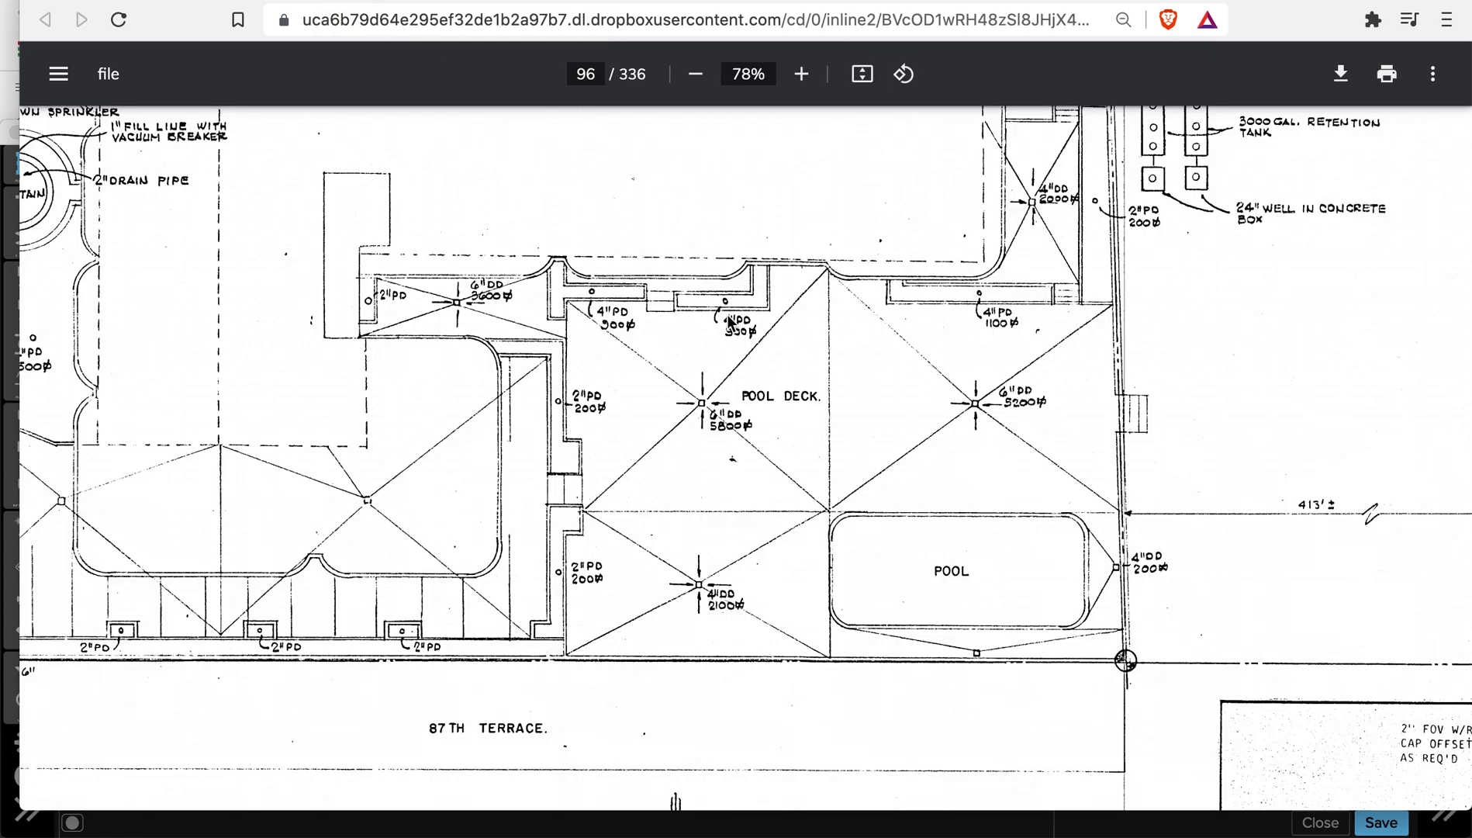
Enter 53 in the page box to show the lower-level floor plan with the transformer vault.
{"action": "left_click", "coordinate": [592, 75]}
{"action": "type", "text": "53"}
{"action": "key", "text": "Return"}
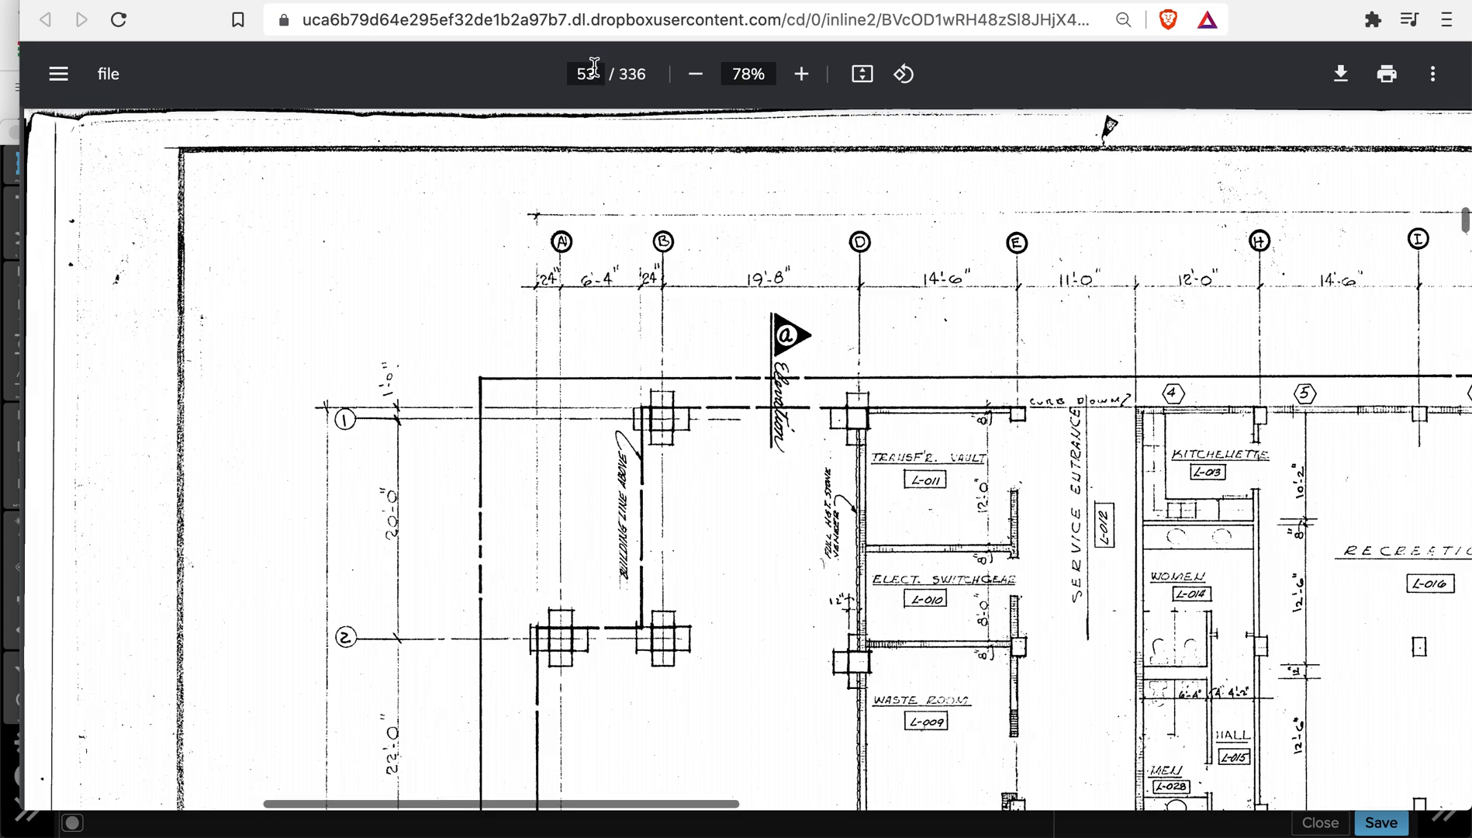
Pan the page 53 plan from the lobby to the patio and pool deck beside Apt. C and Apt. A.
{"action": "scroll", "coordinate": [944, 650], "scroll_direction": "right", "scroll_amount": 2}
{"action": "scroll", "coordinate": [944, 650], "scroll_direction": "down", "scroll_amount": 2}
{"action": "scroll", "coordinate": [943, 642], "scroll_direction": "down", "scroll_amount": 10}
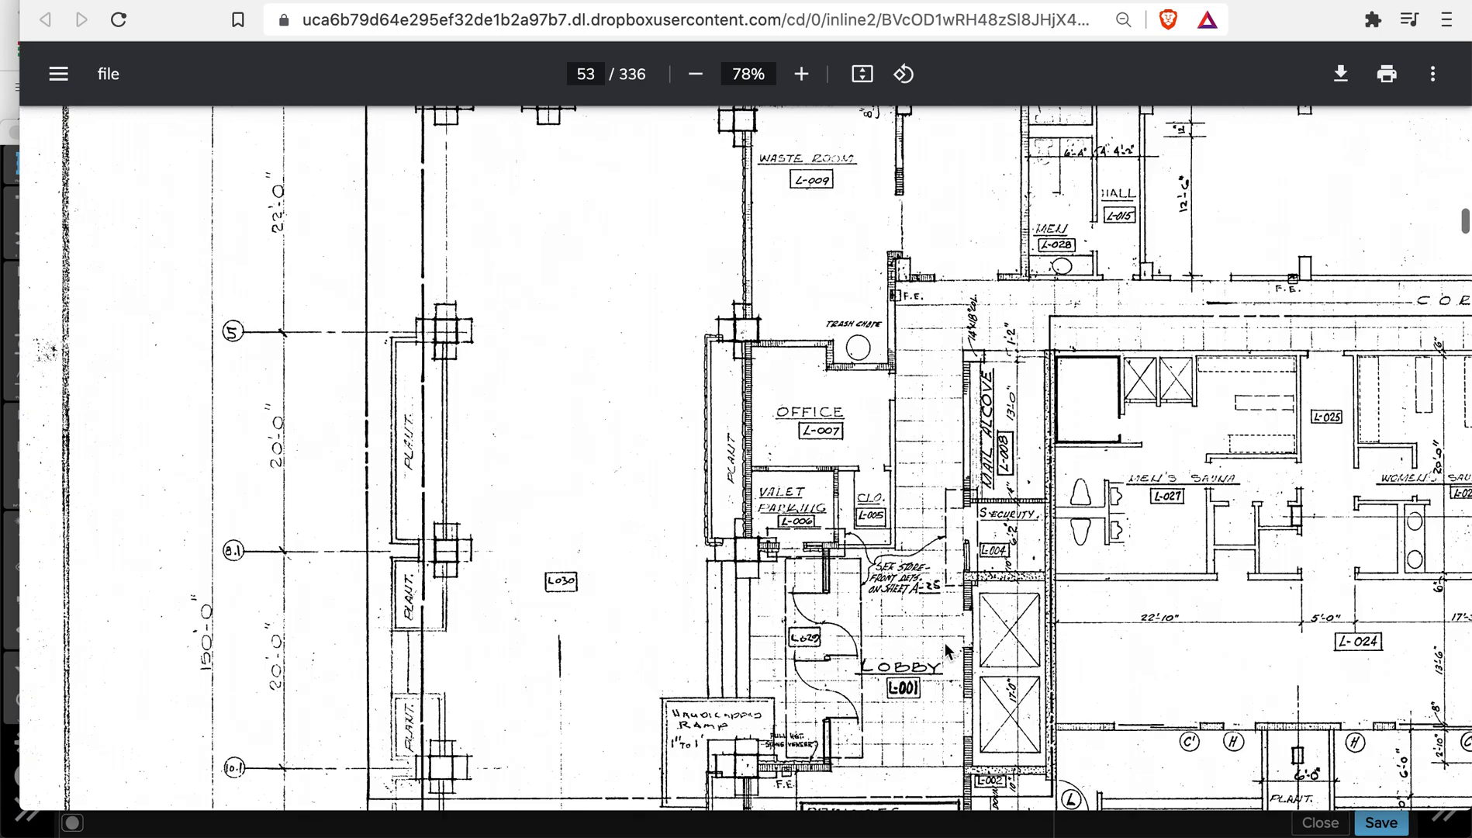
{"action": "scroll", "coordinate": [946, 647], "scroll_direction": "down", "scroll_amount": 1}
{"action": "scroll", "coordinate": [945, 648], "scroll_direction": "right", "scroll_amount": 15}
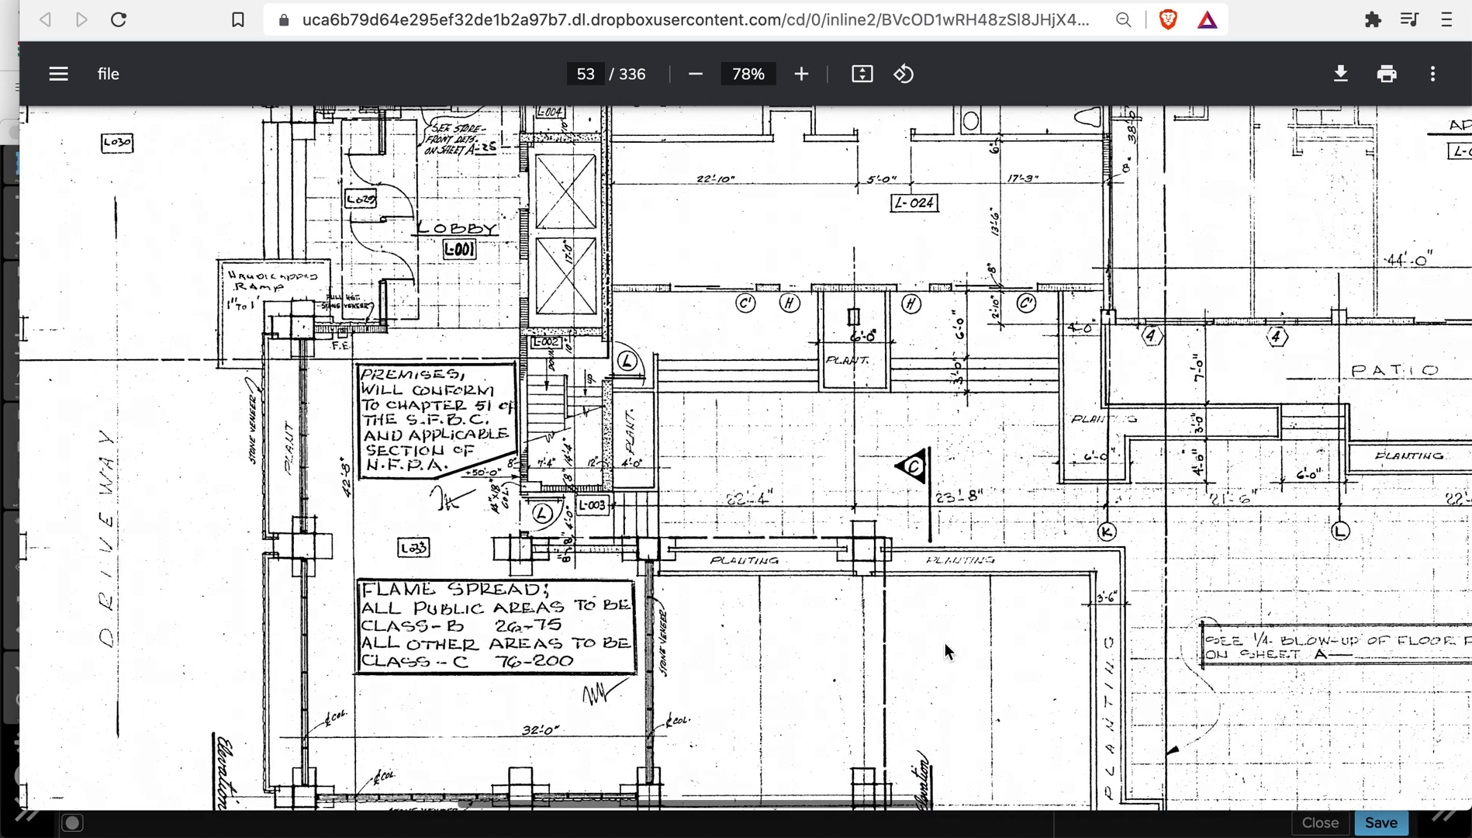
{"action": "scroll", "coordinate": [944, 641], "scroll_direction": "right", "scroll_amount": 5}
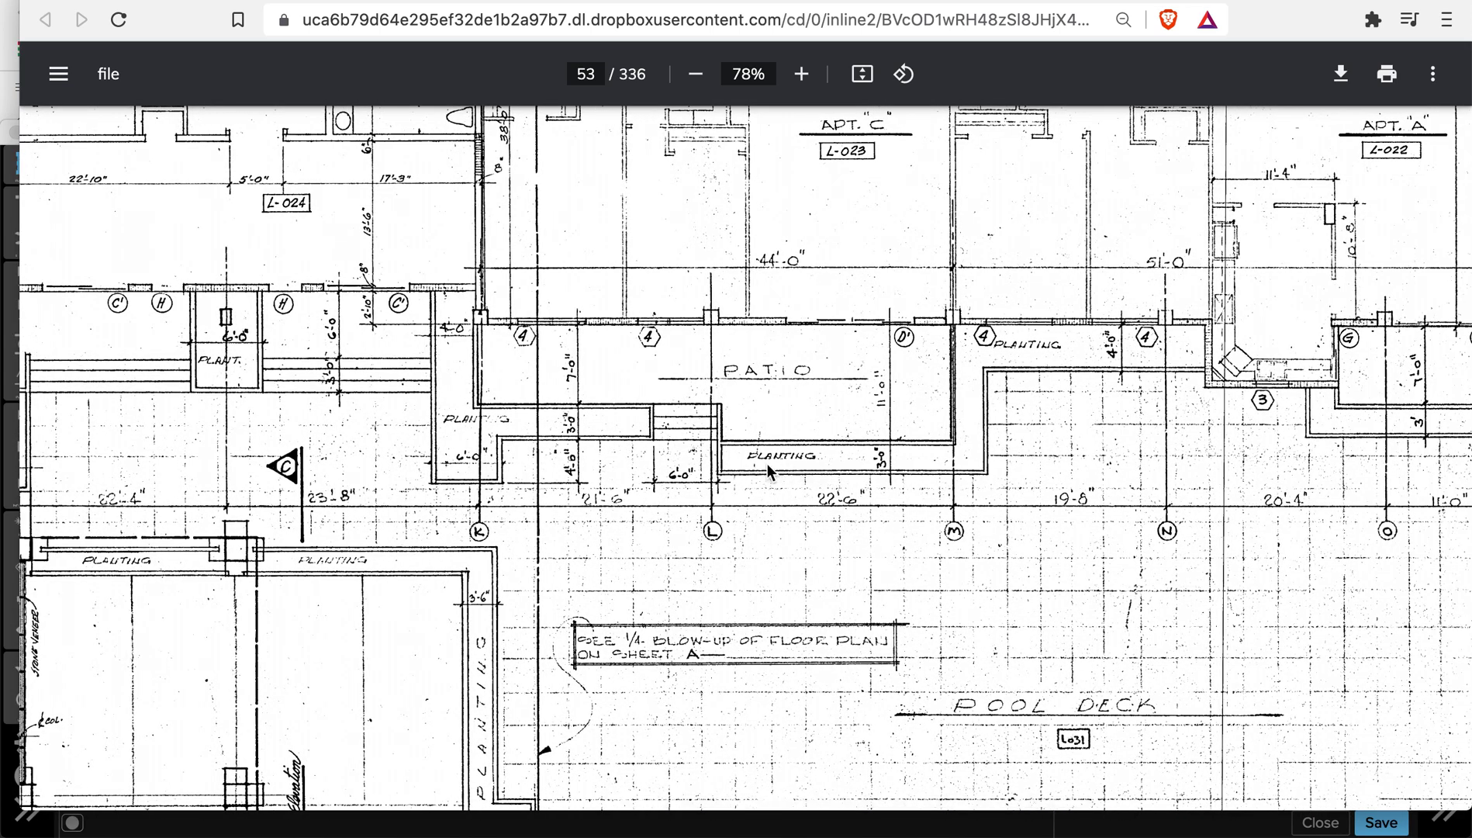
{"action": "scroll", "coordinate": [766, 466], "scroll_direction": "right", "scroll_amount": 2}
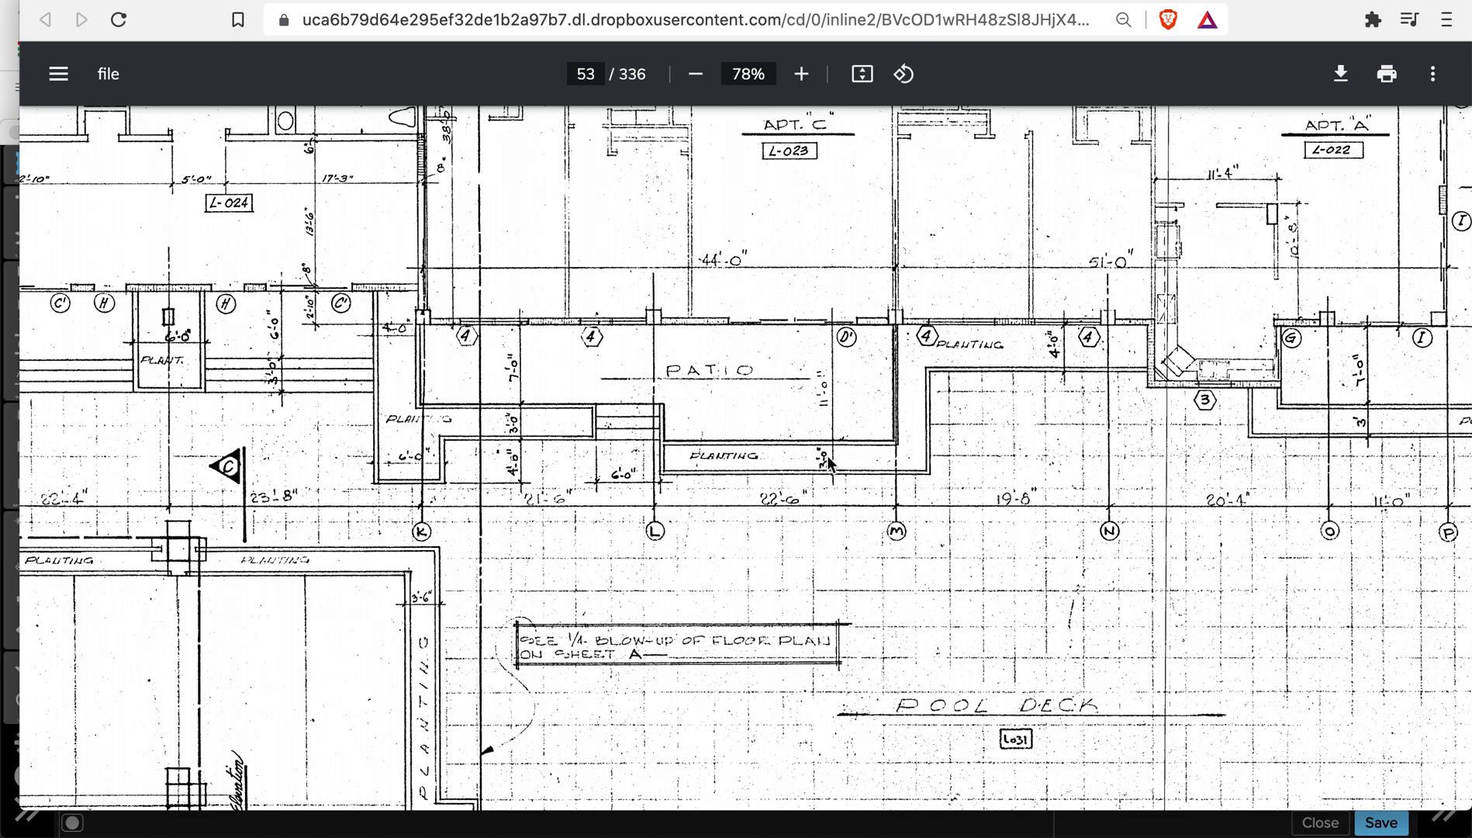
{"action": "scroll", "coordinate": [737, 404], "scroll_direction": "right", "scroll_amount": 2}
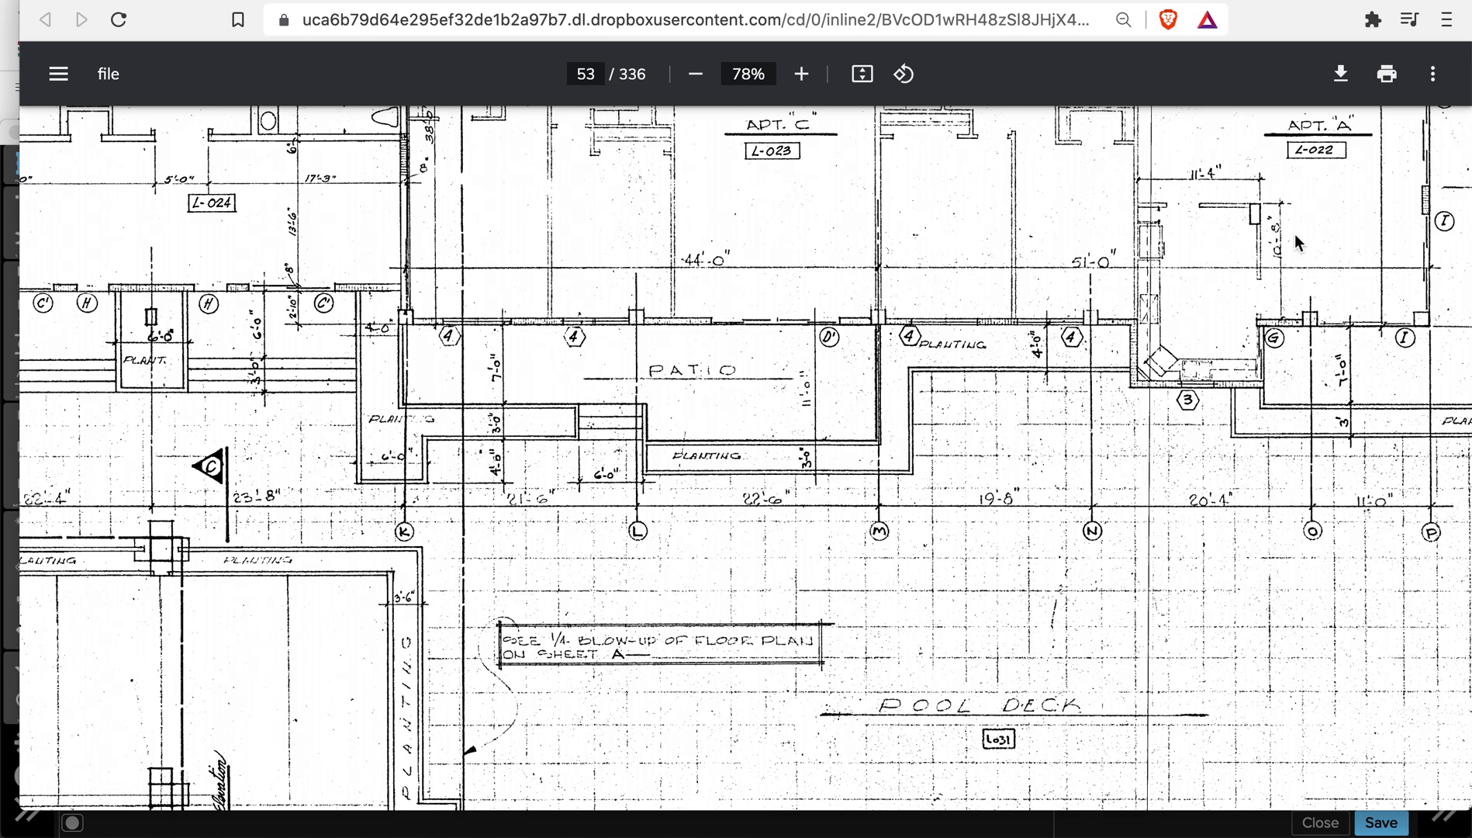
{"action": "mouse_move", "coordinate": [1458, 124]}
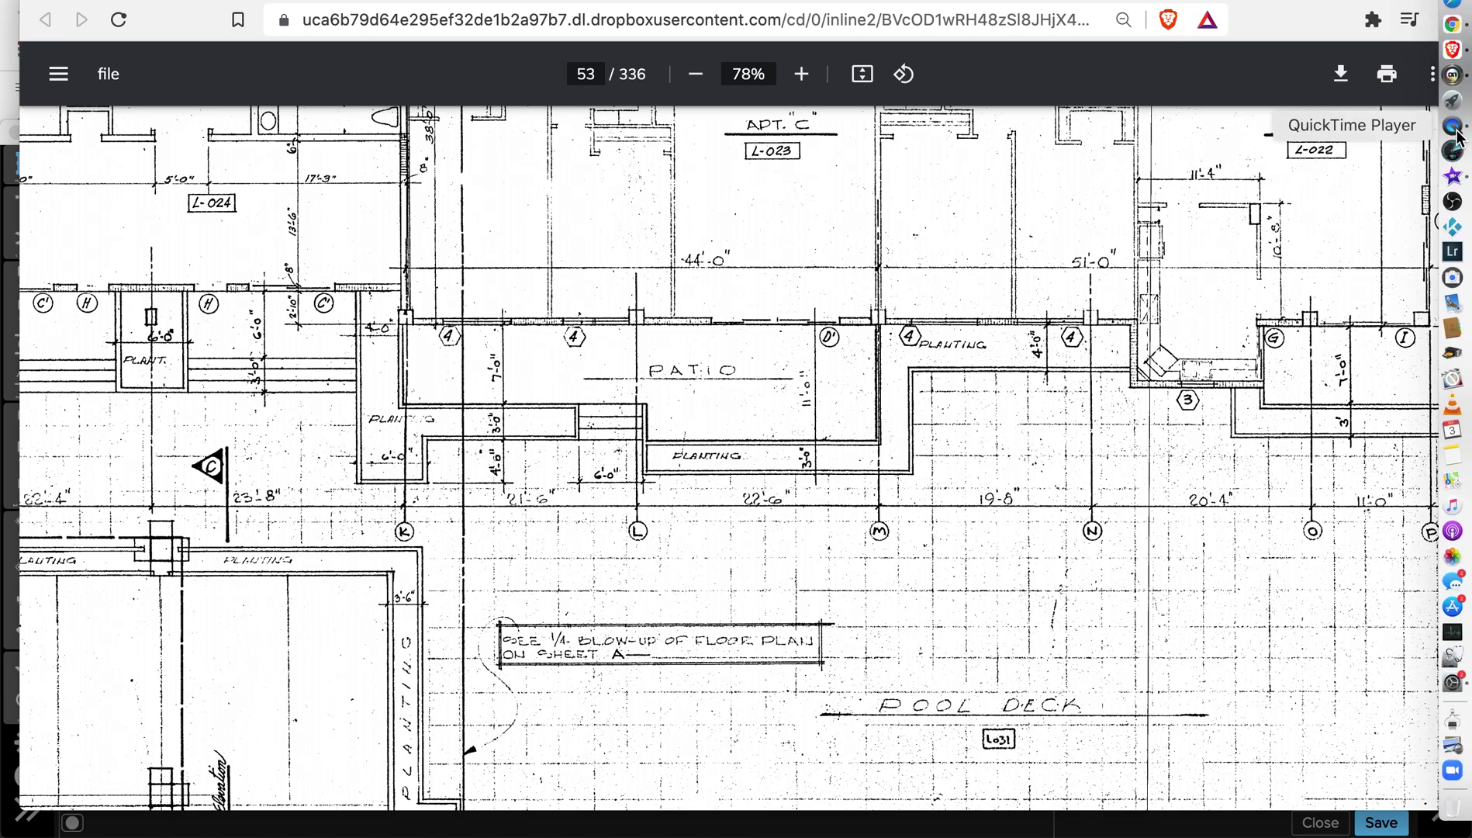
In ON1 Photo 10, lower the Screen Shot 2021-09-03 at 3.17.46 PM layer's opacity from 99 to 0.
{"action": "left_click", "coordinate": [1454, 76]}
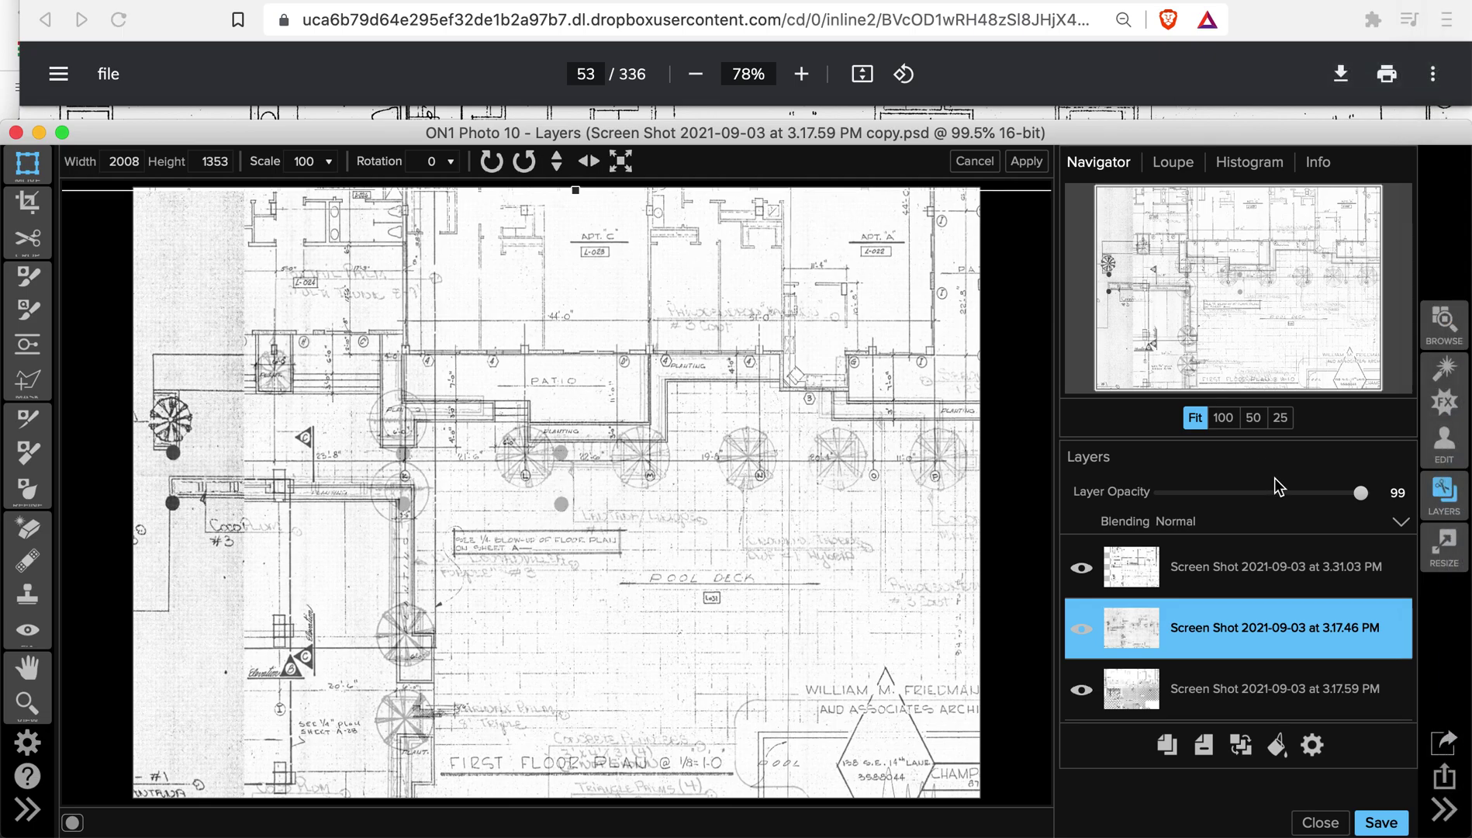
{"action": "left_click_drag", "start_coordinate": [1361, 492], "coordinate": [1018, 490]}
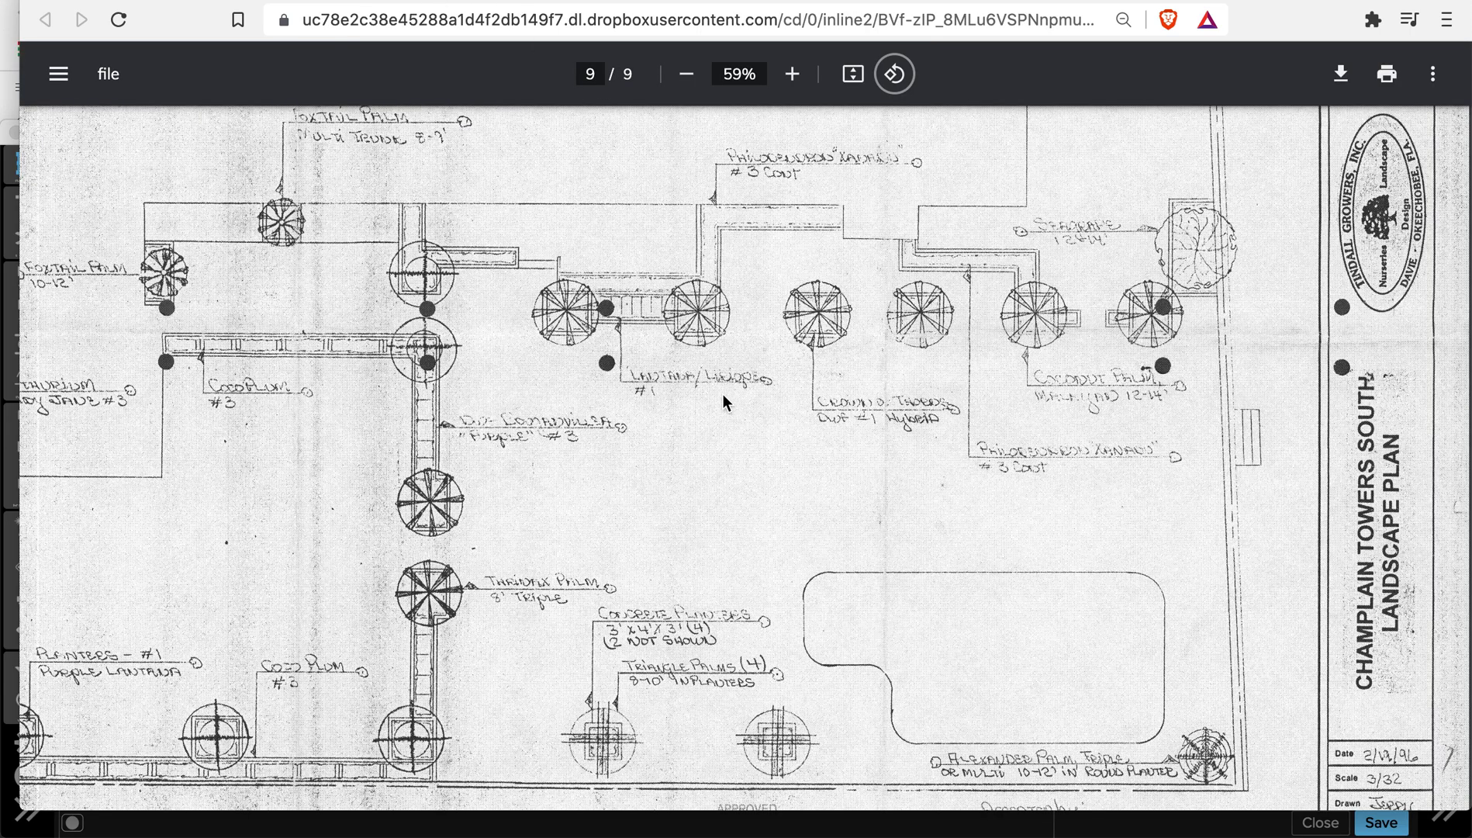
Scroll up from the landscape plan to page 7's upside-down permit fee calculation form.
{"action": "scroll", "coordinate": [724, 395], "scroll_direction": "down", "scroll_amount": 1}
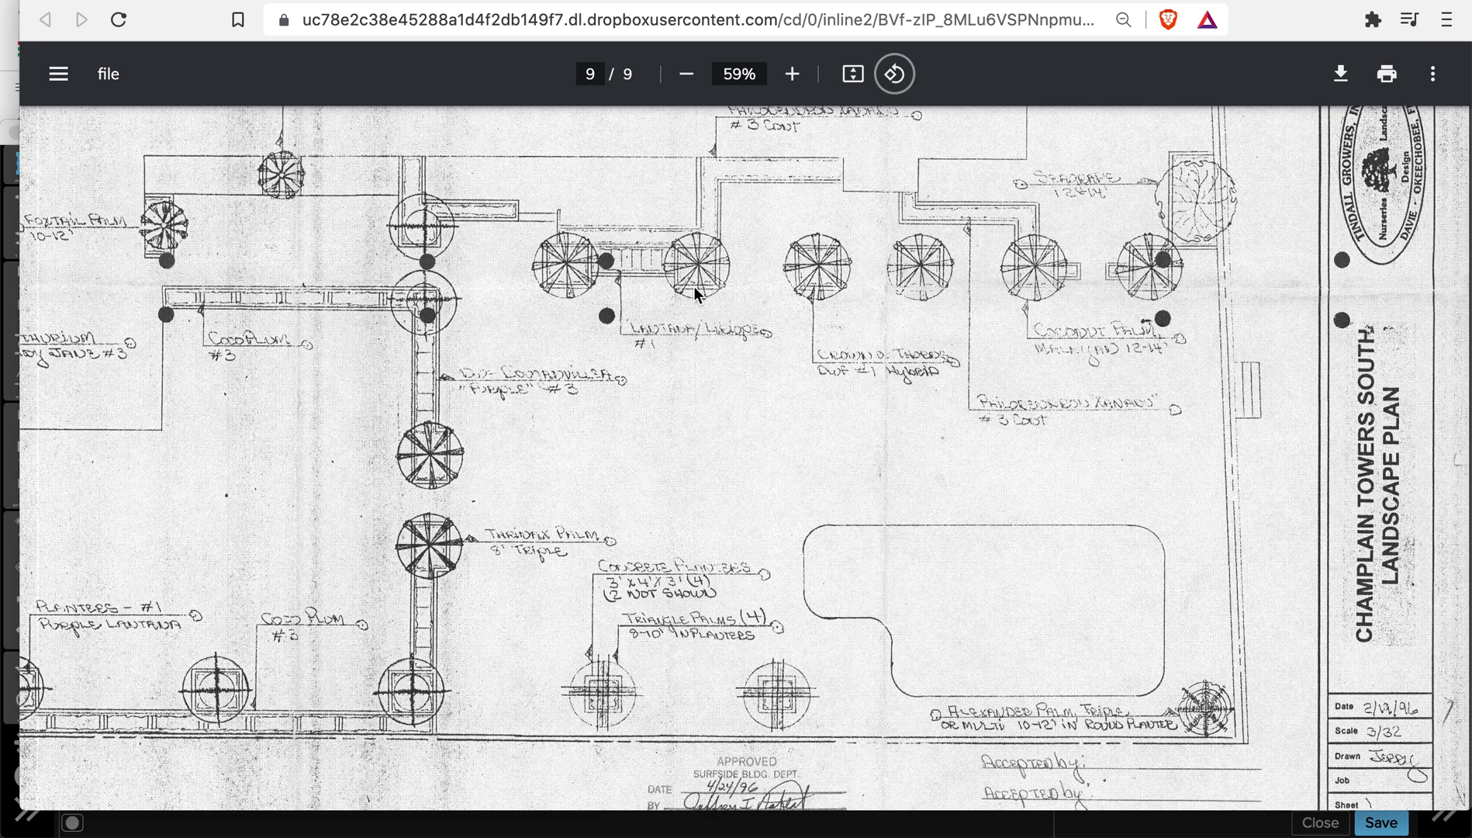
{"action": "mouse_move", "coordinate": [1452, 382]}
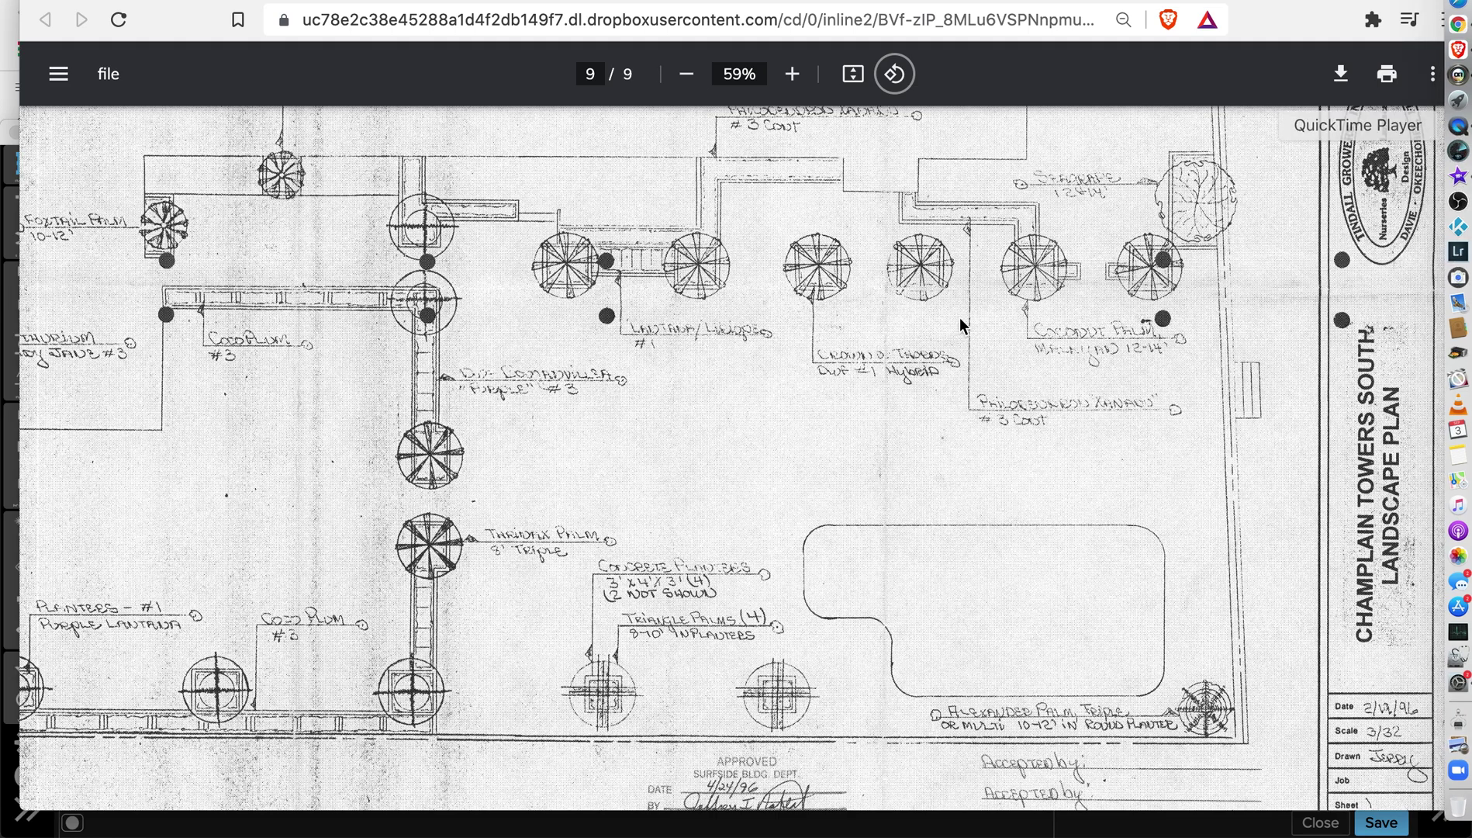
{"action": "scroll", "coordinate": [664, 438], "scroll_direction": "up", "scroll_amount": 3}
{"action": "scroll", "coordinate": [664, 435], "scroll_direction": "up", "scroll_amount": 15}
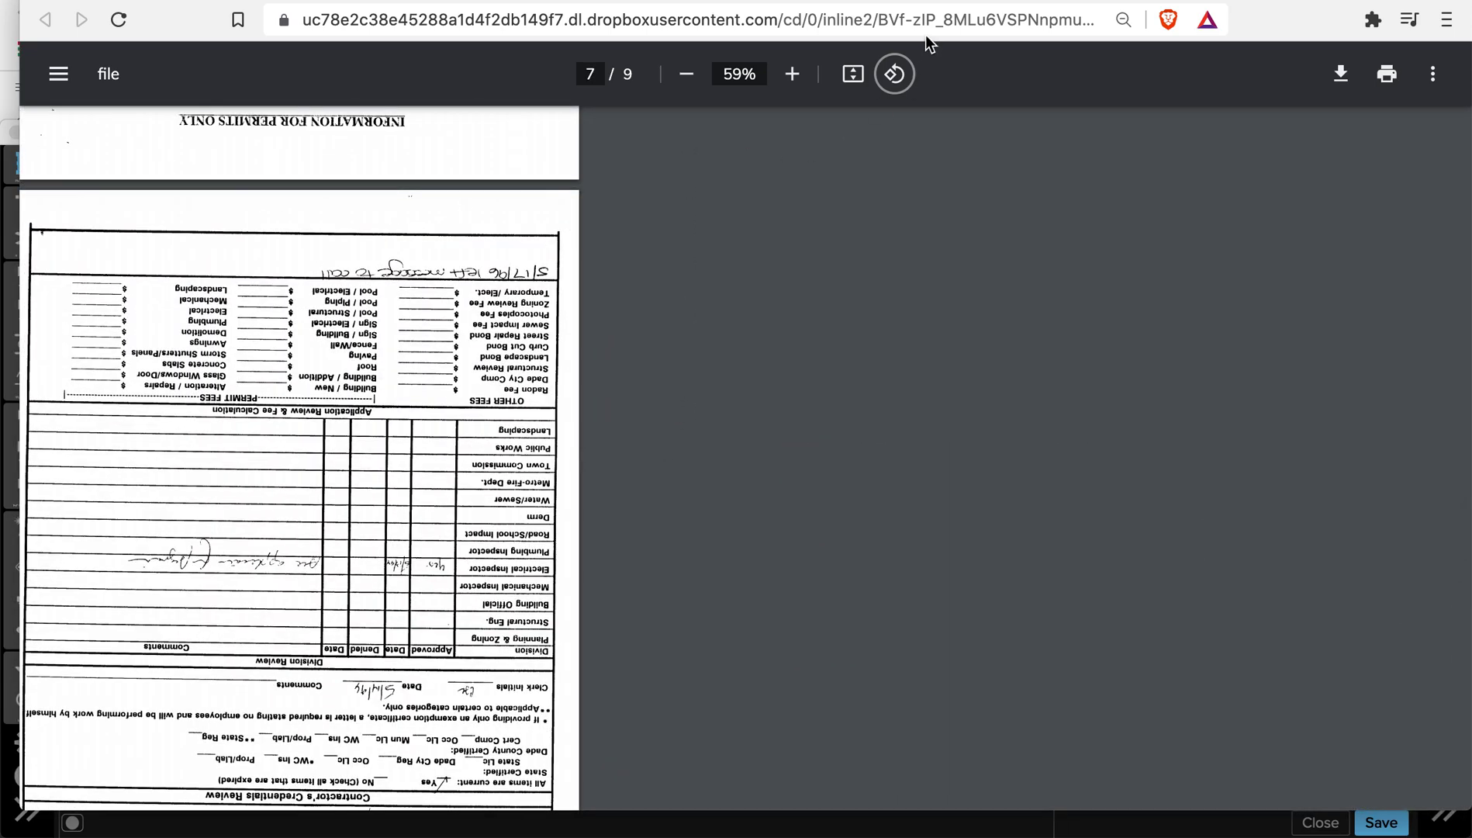
Rotate the upside-down fee form so it reads upright, then scroll down through the later pages.
{"action": "left_click", "coordinate": [887, 83]}
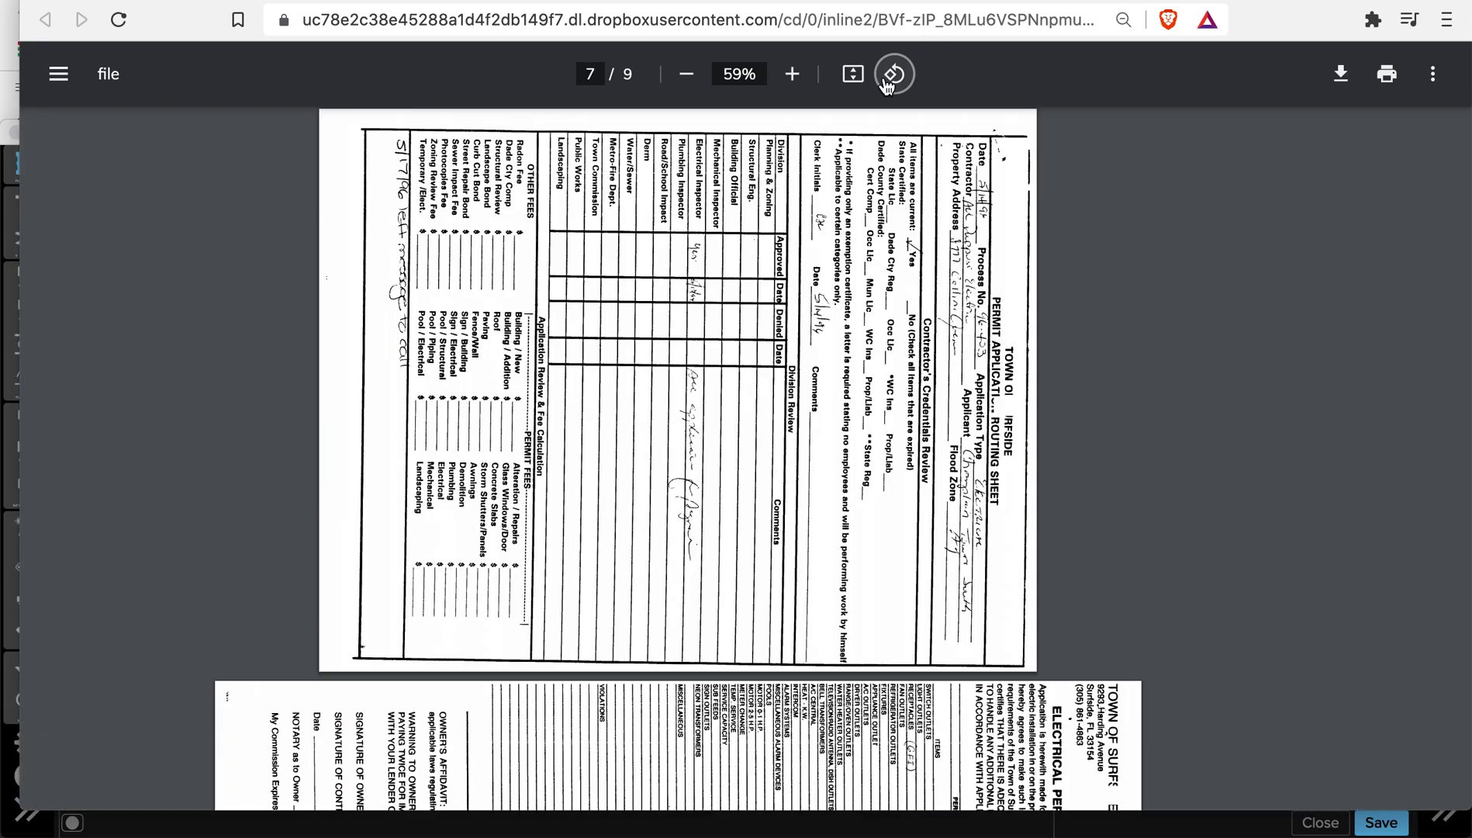
{"action": "left_click", "coordinate": [893, 70]}
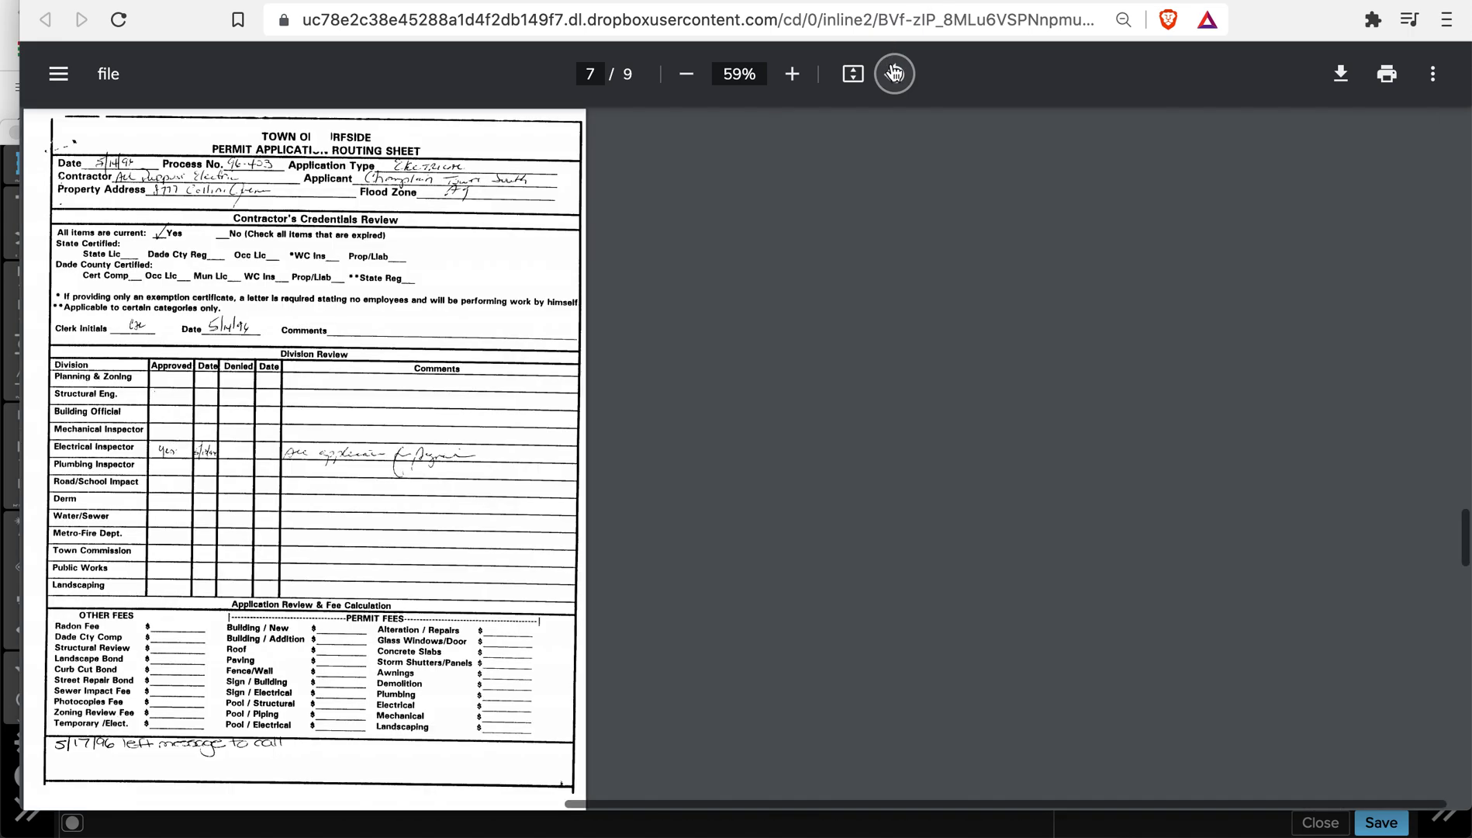
{"action": "scroll", "coordinate": [447, 411], "scroll_direction": "up", "scroll_amount": 5}
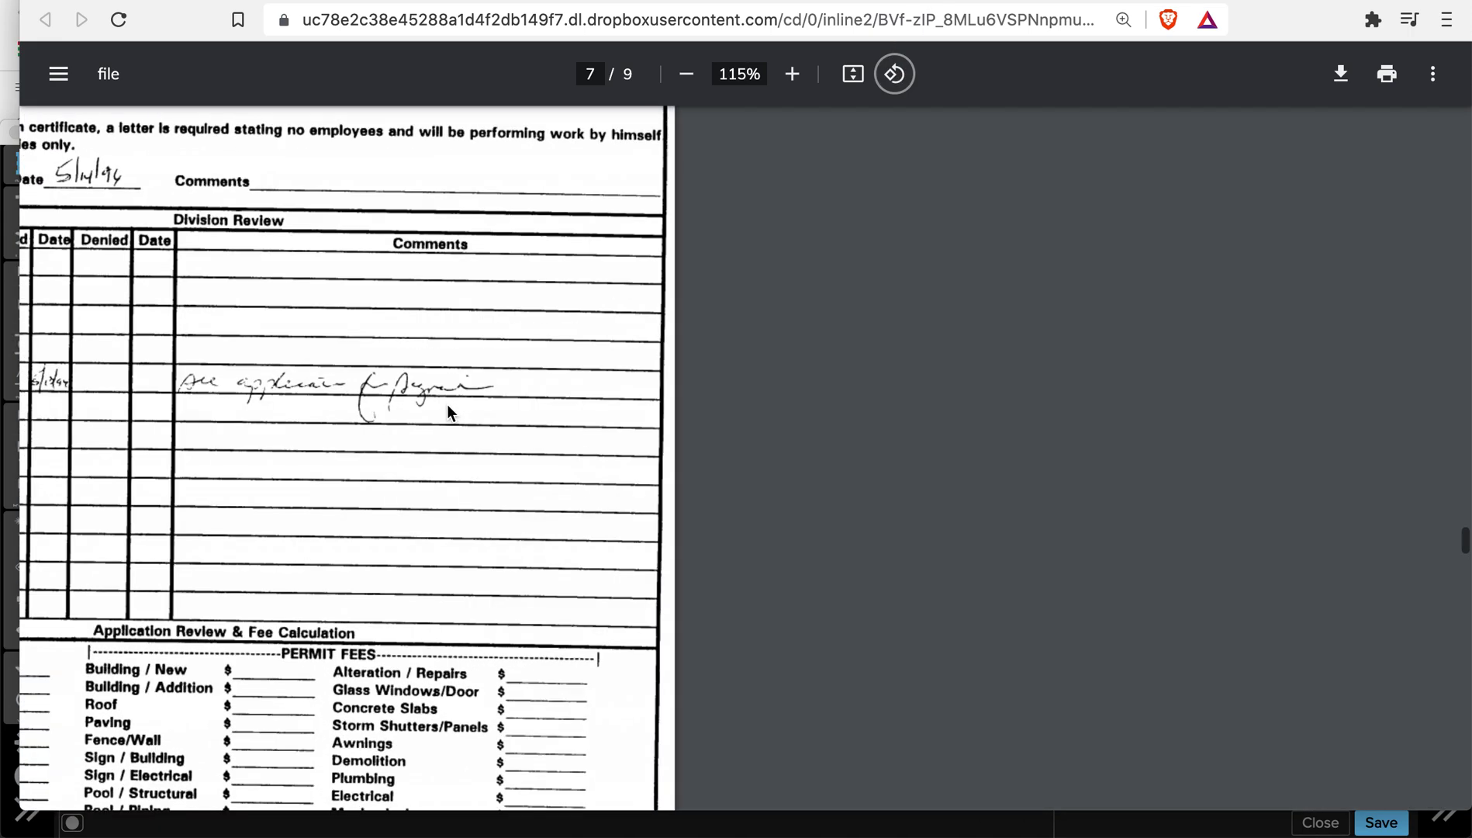
{"action": "scroll", "coordinate": [447, 409], "scroll_direction": "down", "scroll_amount": 3}
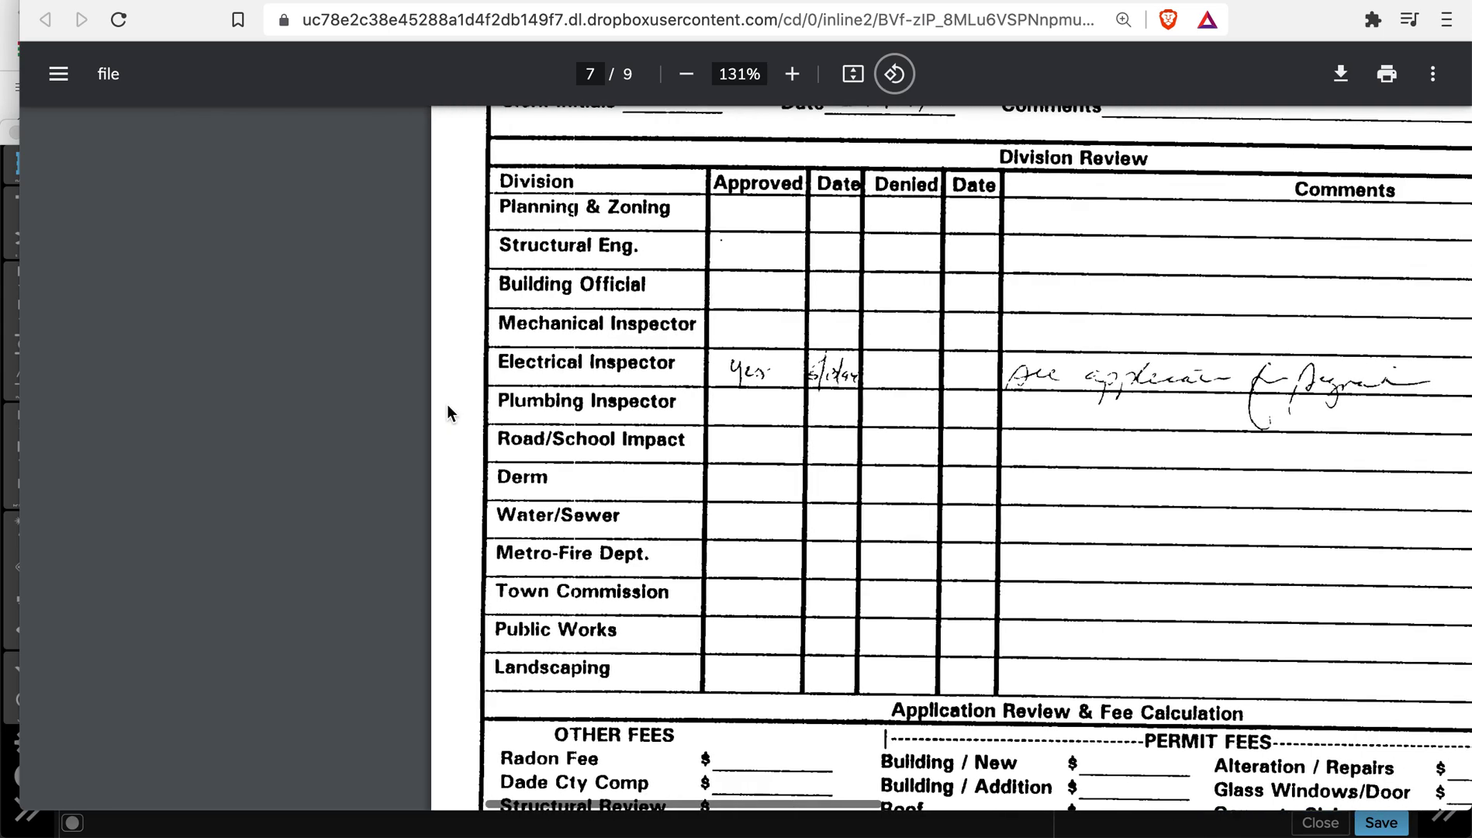
{"action": "scroll", "coordinate": [446, 403], "scroll_direction": "down", "scroll_amount": 1}
{"action": "scroll", "coordinate": [454, 418], "scroll_direction": "down", "scroll_amount": 6}
{"action": "scroll", "coordinate": [525, 541], "scroll_direction": "down", "scroll_amount": 10}
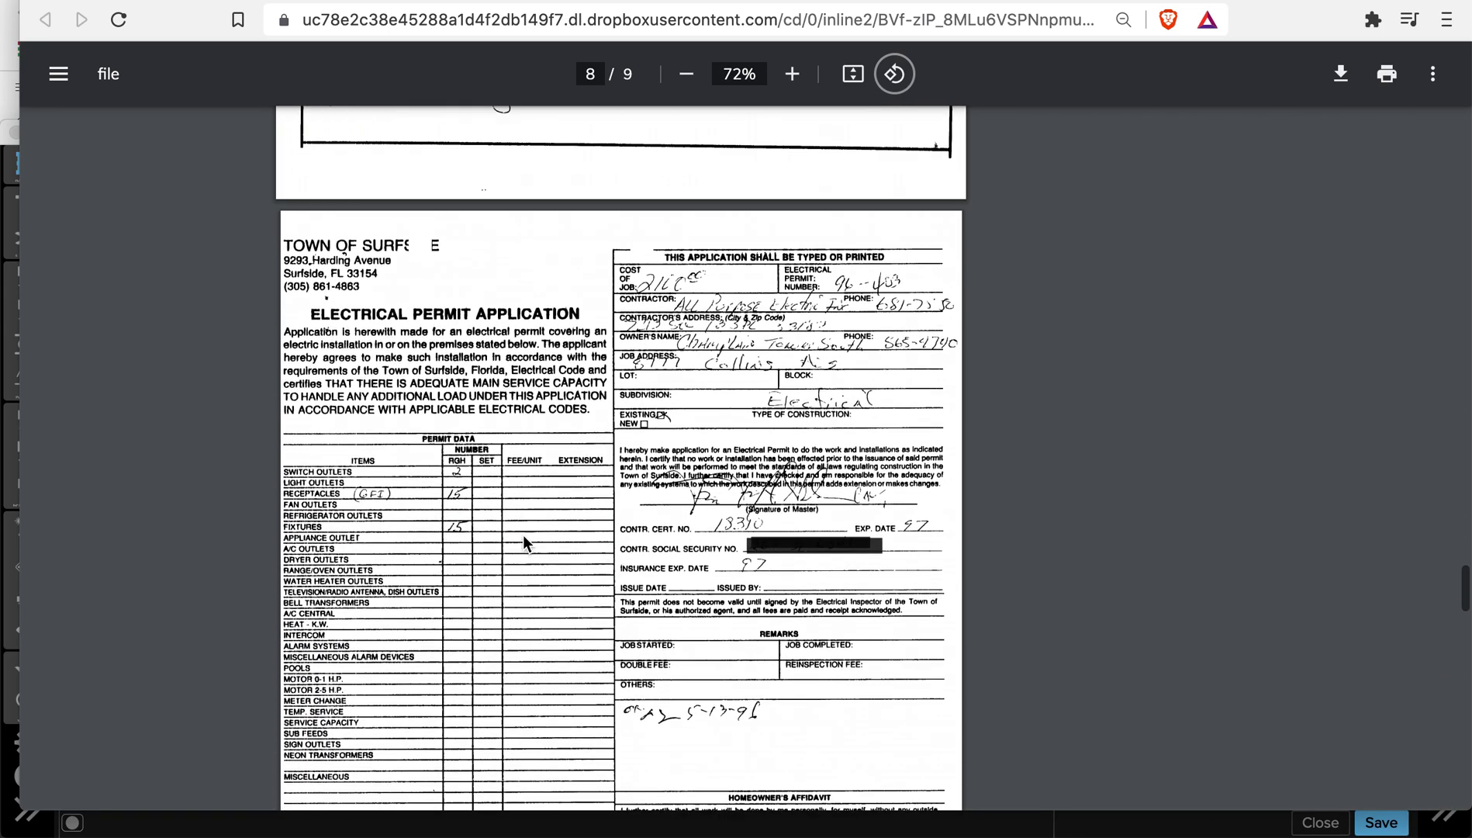
{"action": "scroll", "coordinate": [557, 558], "scroll_direction": "down", "scroll_amount": 7}
{"action": "scroll", "coordinate": [591, 426], "scroll_direction": "down", "scroll_amount": 1}
{"action": "scroll", "coordinate": [591, 400], "scroll_direction": "down", "scroll_amount": 15}
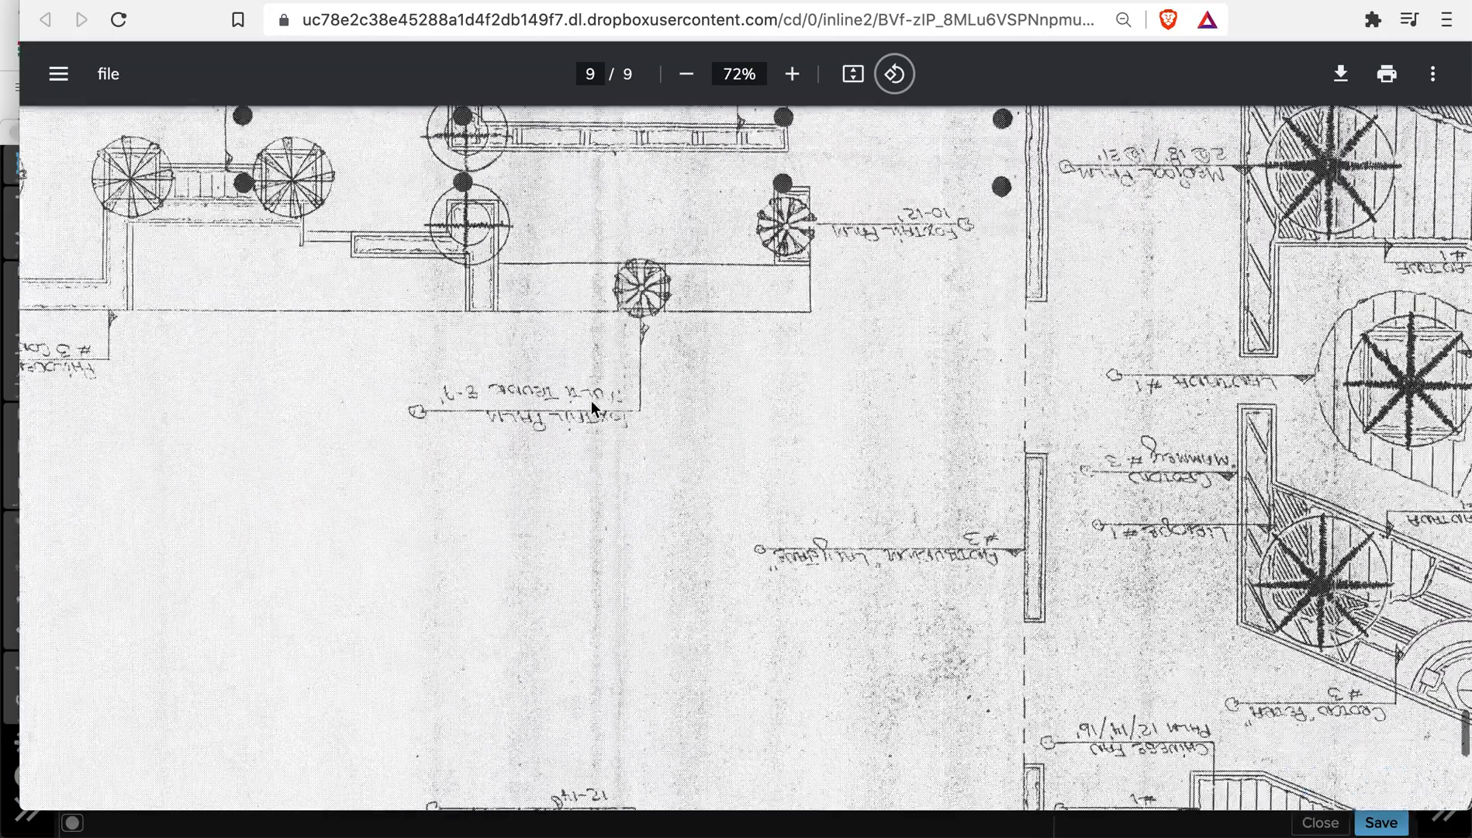
{"action": "scroll", "coordinate": [591, 403], "scroll_direction": "down", "scroll_amount": 3}
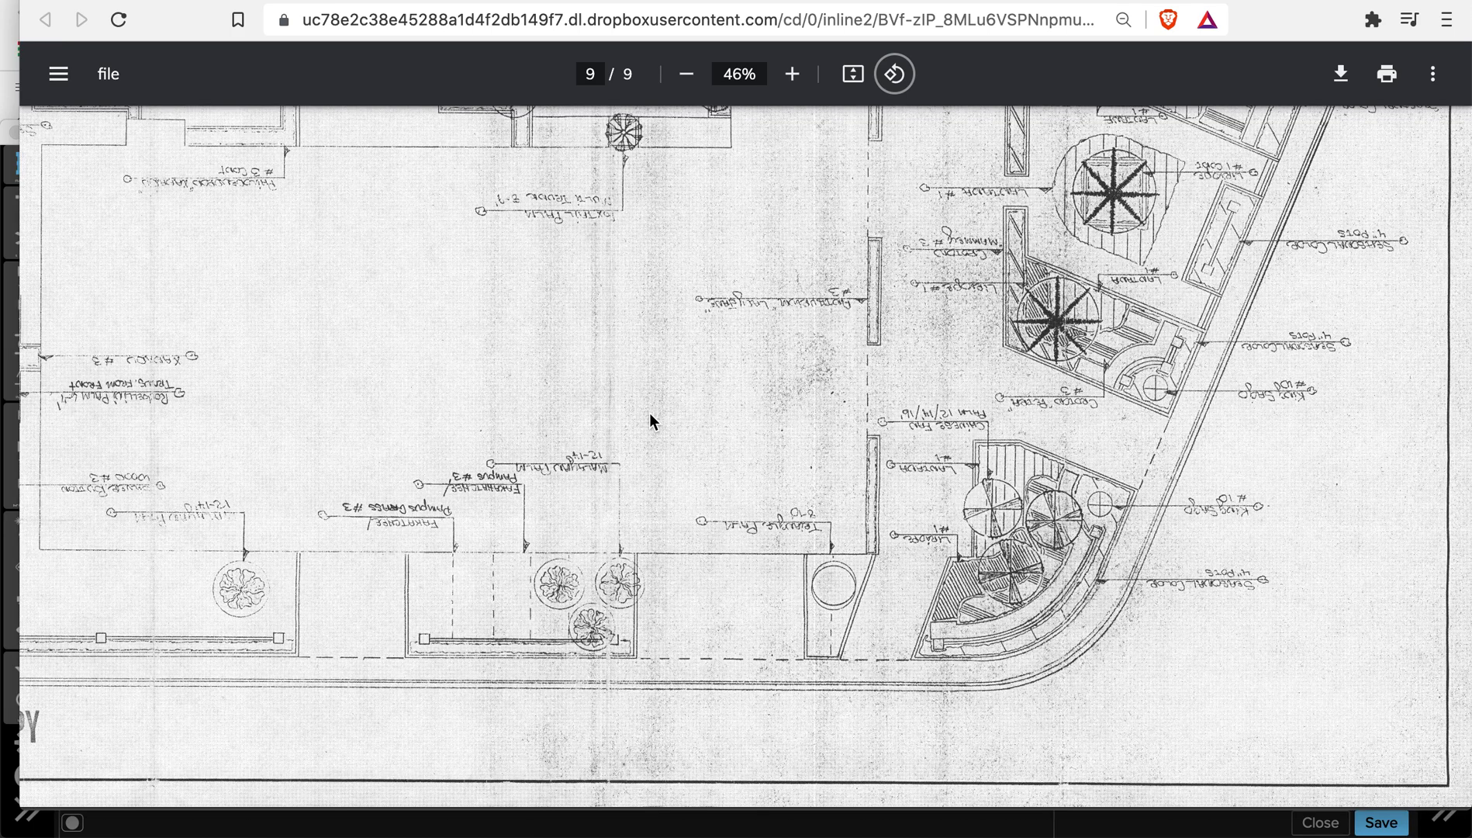
Scroll back up to the page 4 landscaping application, then bring the layered ON1 Photo 10 floor plan forward.
{"action": "scroll", "coordinate": [650, 411], "scroll_direction": "up", "scroll_amount": 7}
{"action": "scroll", "coordinate": [649, 411], "scroll_direction": "up", "scroll_amount": 15}
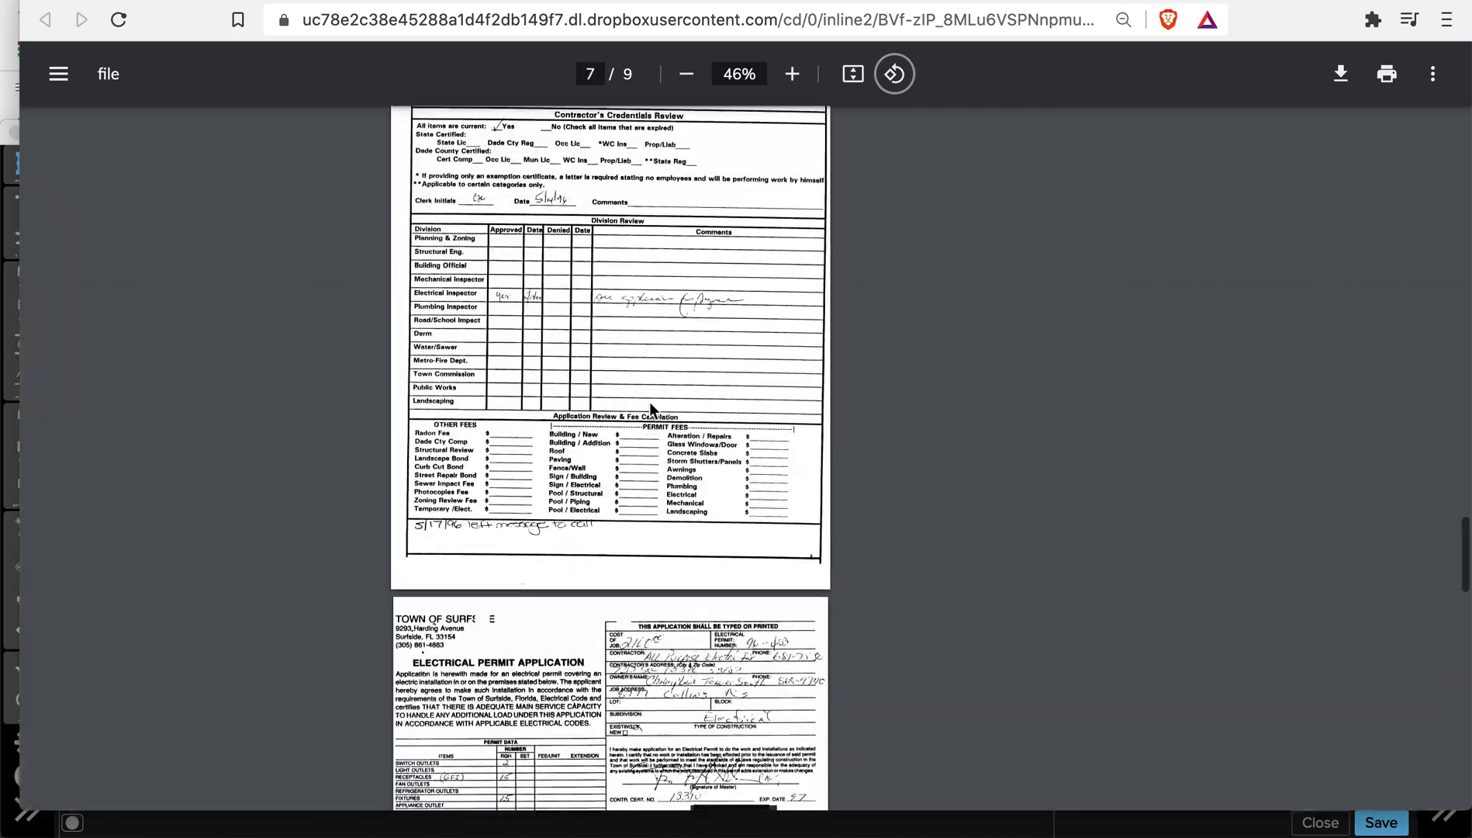
{"action": "scroll", "coordinate": [647, 640], "scroll_direction": "up", "scroll_amount": 5}
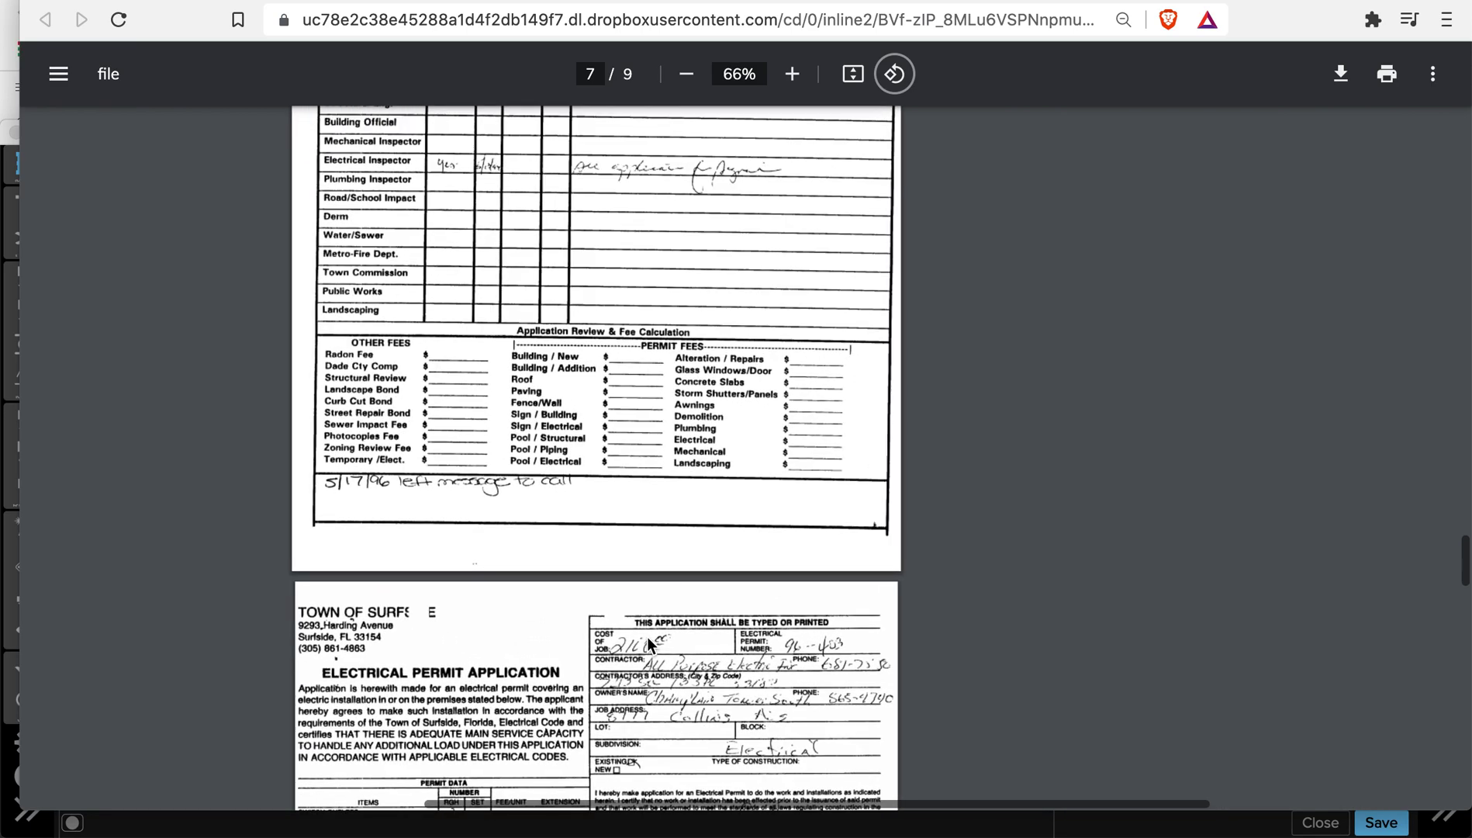
{"action": "scroll", "coordinate": [648, 640], "scroll_direction": "up", "scroll_amount": 1}
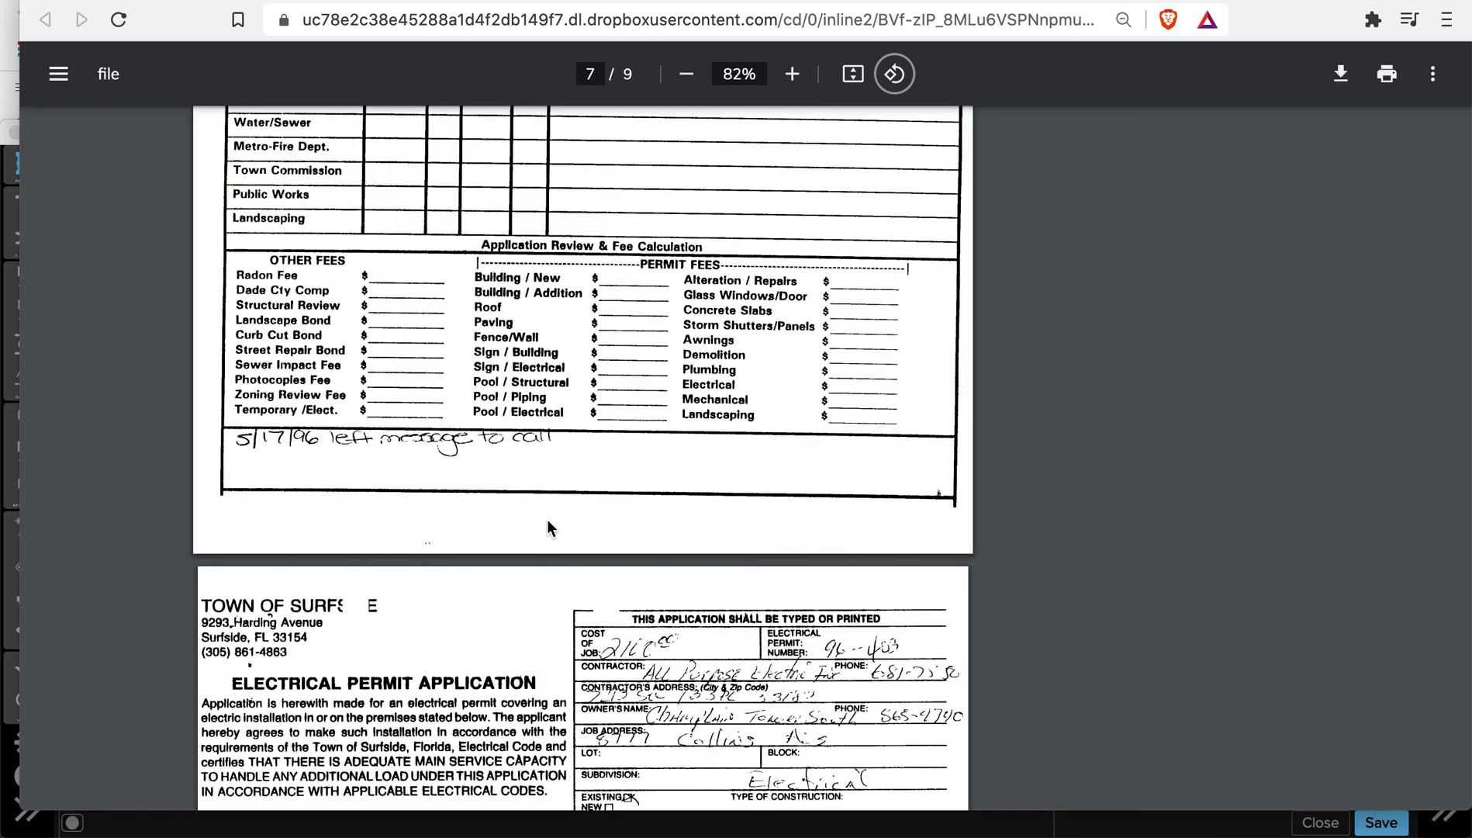
{"action": "scroll", "coordinate": [546, 518], "scroll_direction": "down", "scroll_amount": 3}
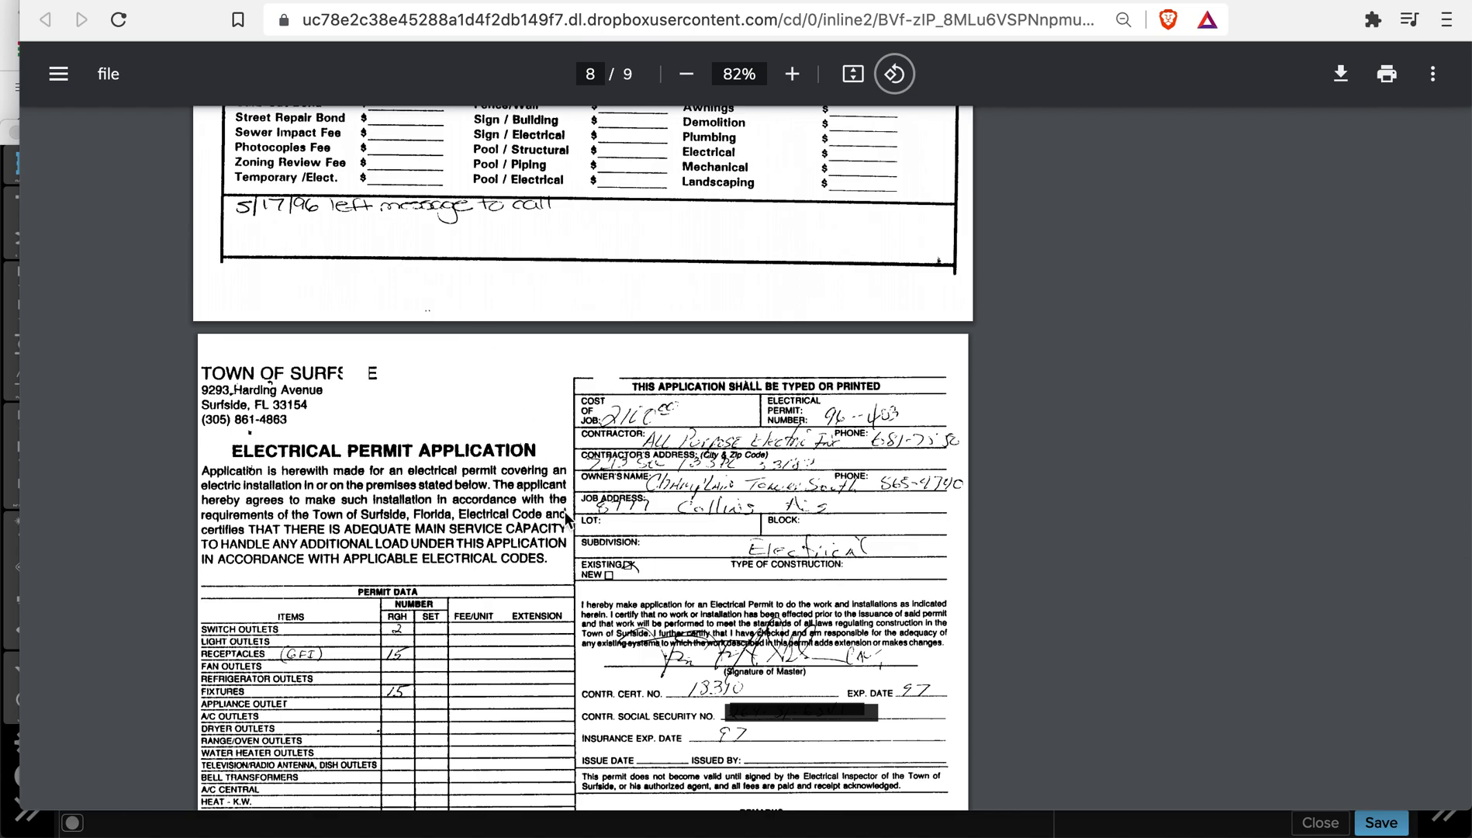
{"action": "scroll", "coordinate": [253, 613], "scroll_direction": "down", "scroll_amount": 1}
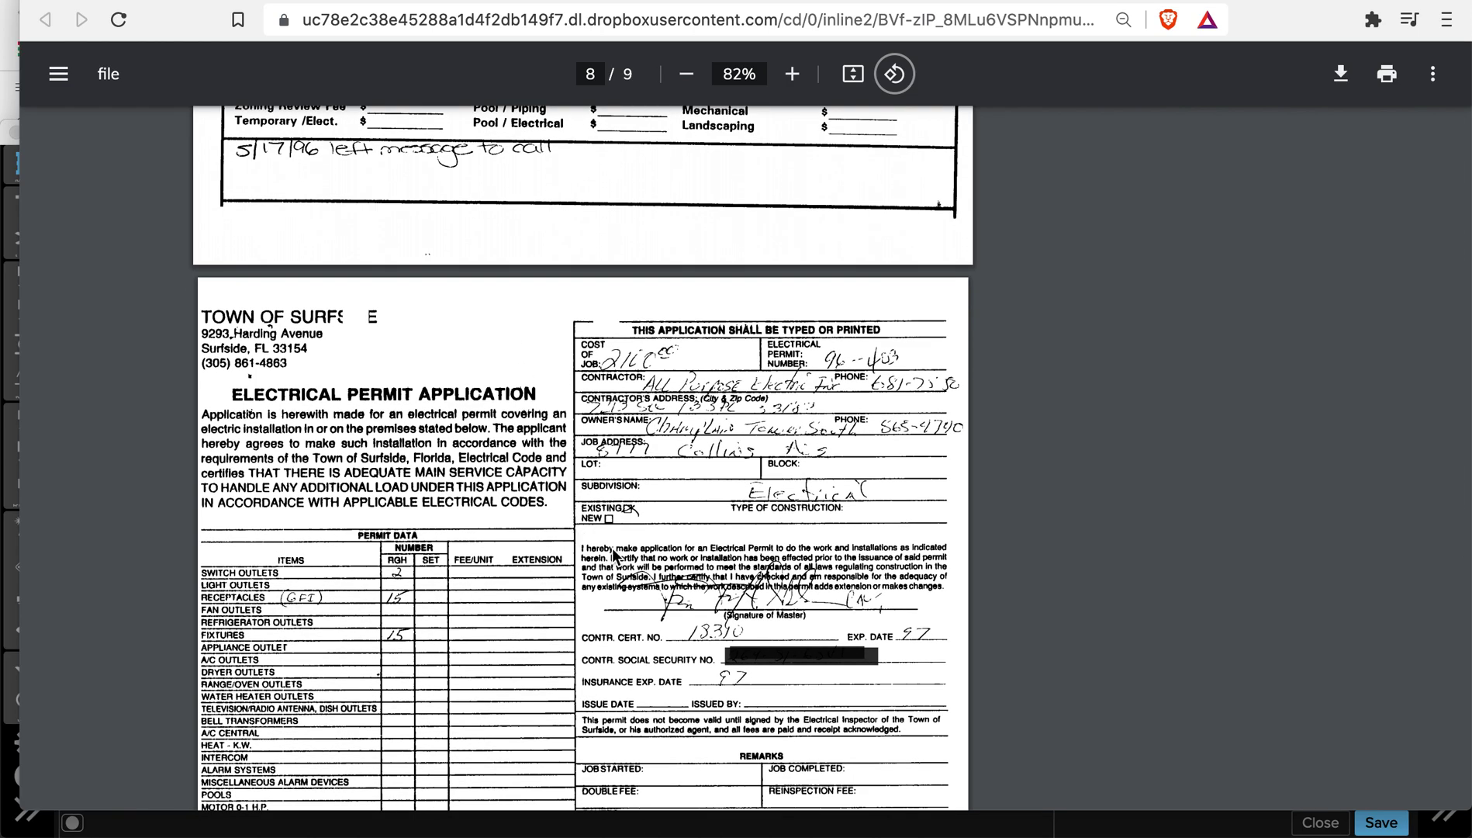
{"action": "scroll", "coordinate": [619, 491], "scroll_direction": "up", "scroll_amount": 5}
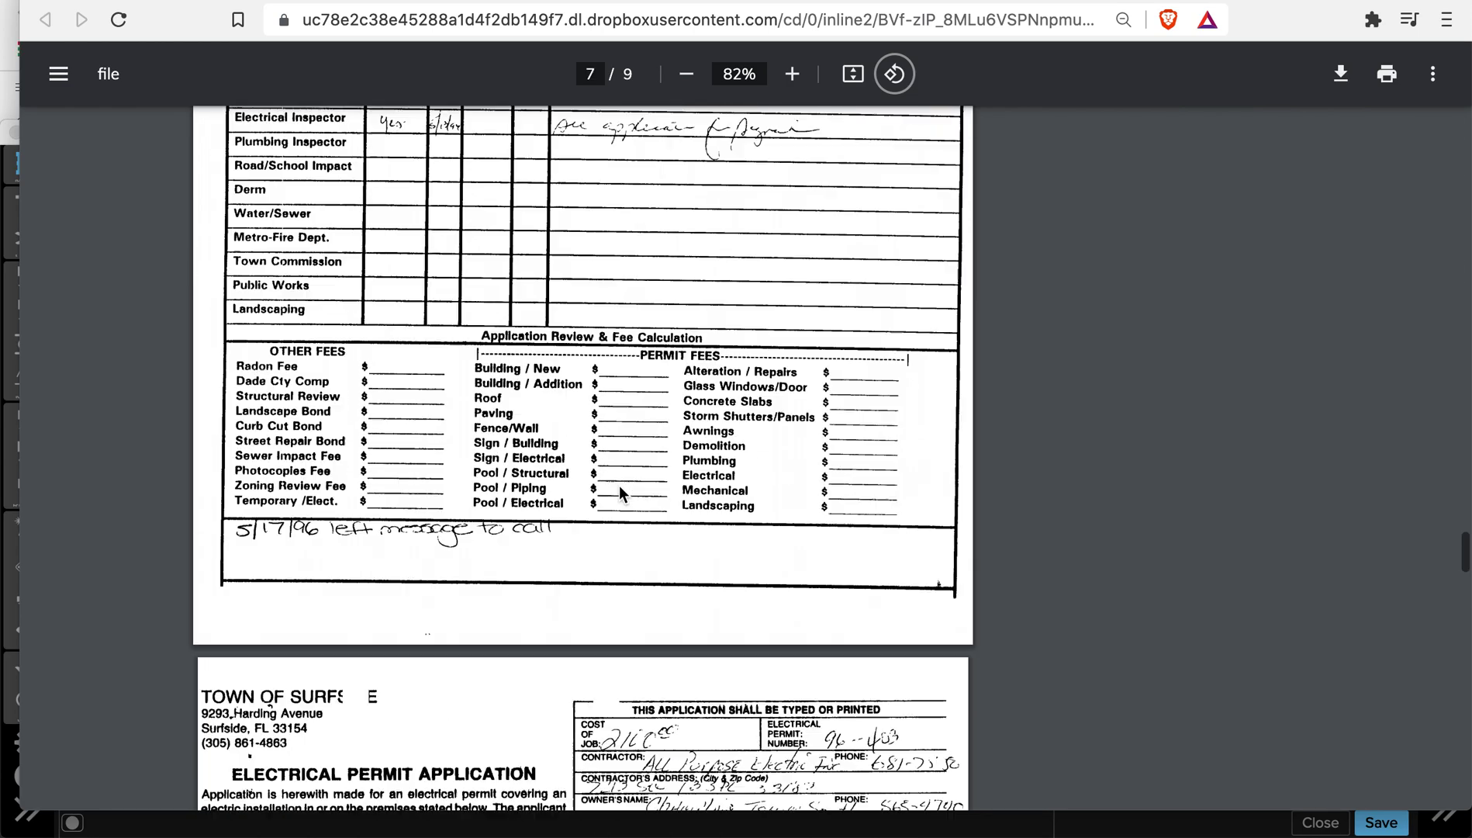
{"action": "scroll", "coordinate": [619, 489], "scroll_direction": "up", "scroll_amount": 7}
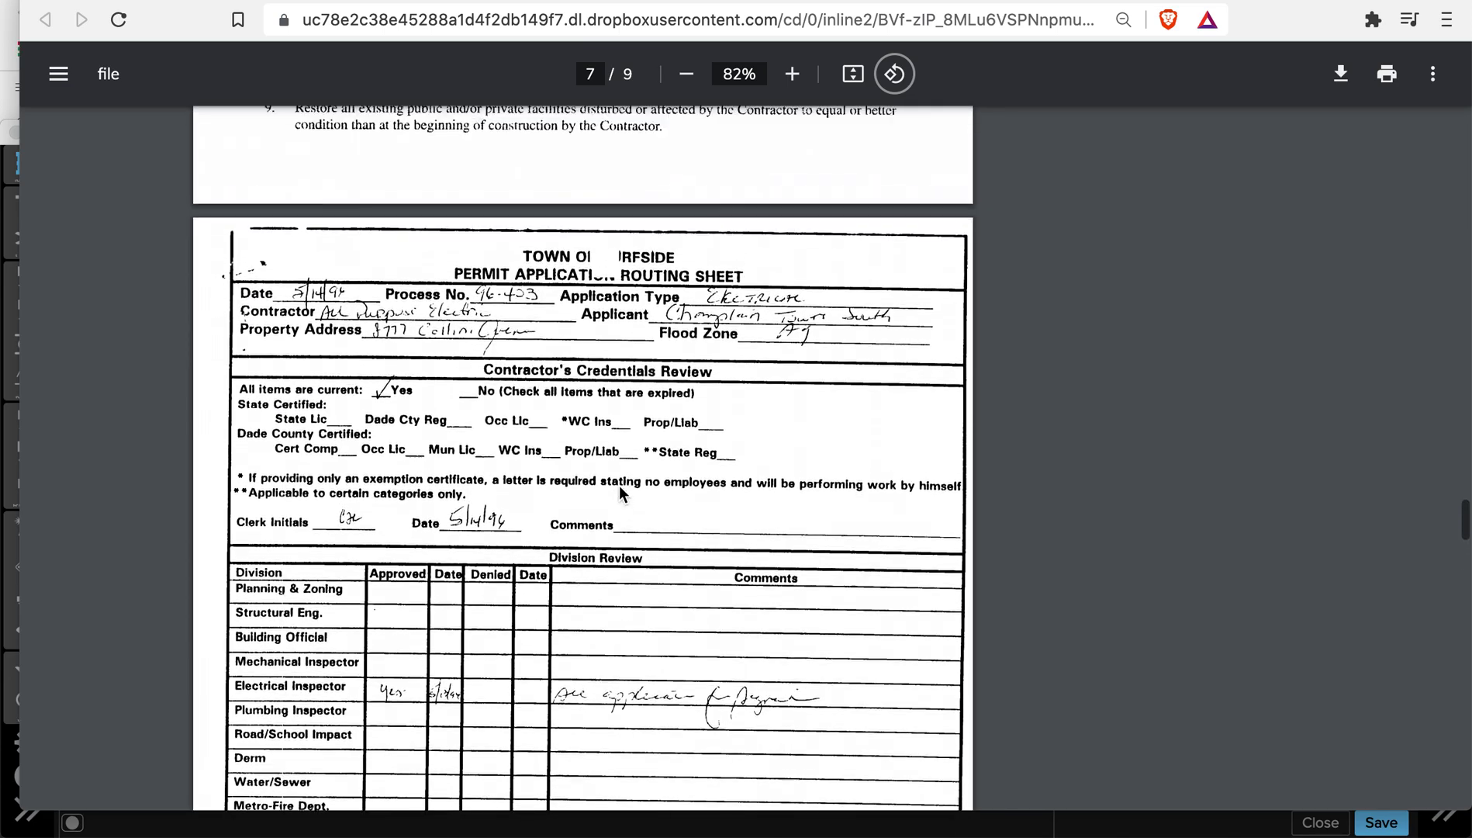
{"action": "scroll", "coordinate": [619, 492], "scroll_direction": "up", "scroll_amount": 15}
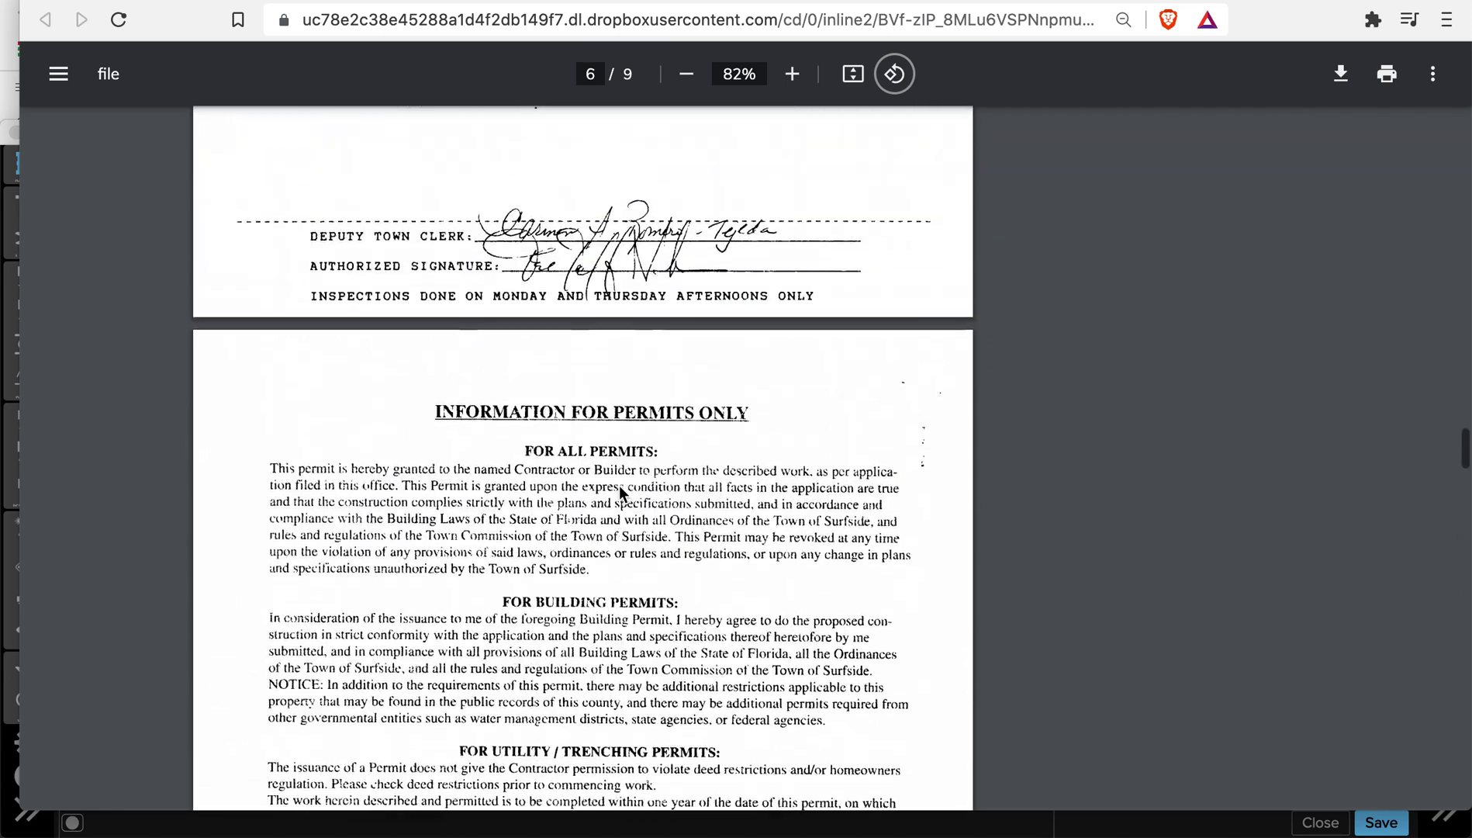
{"action": "scroll", "coordinate": [619, 491], "scroll_direction": "up", "scroll_amount": 12}
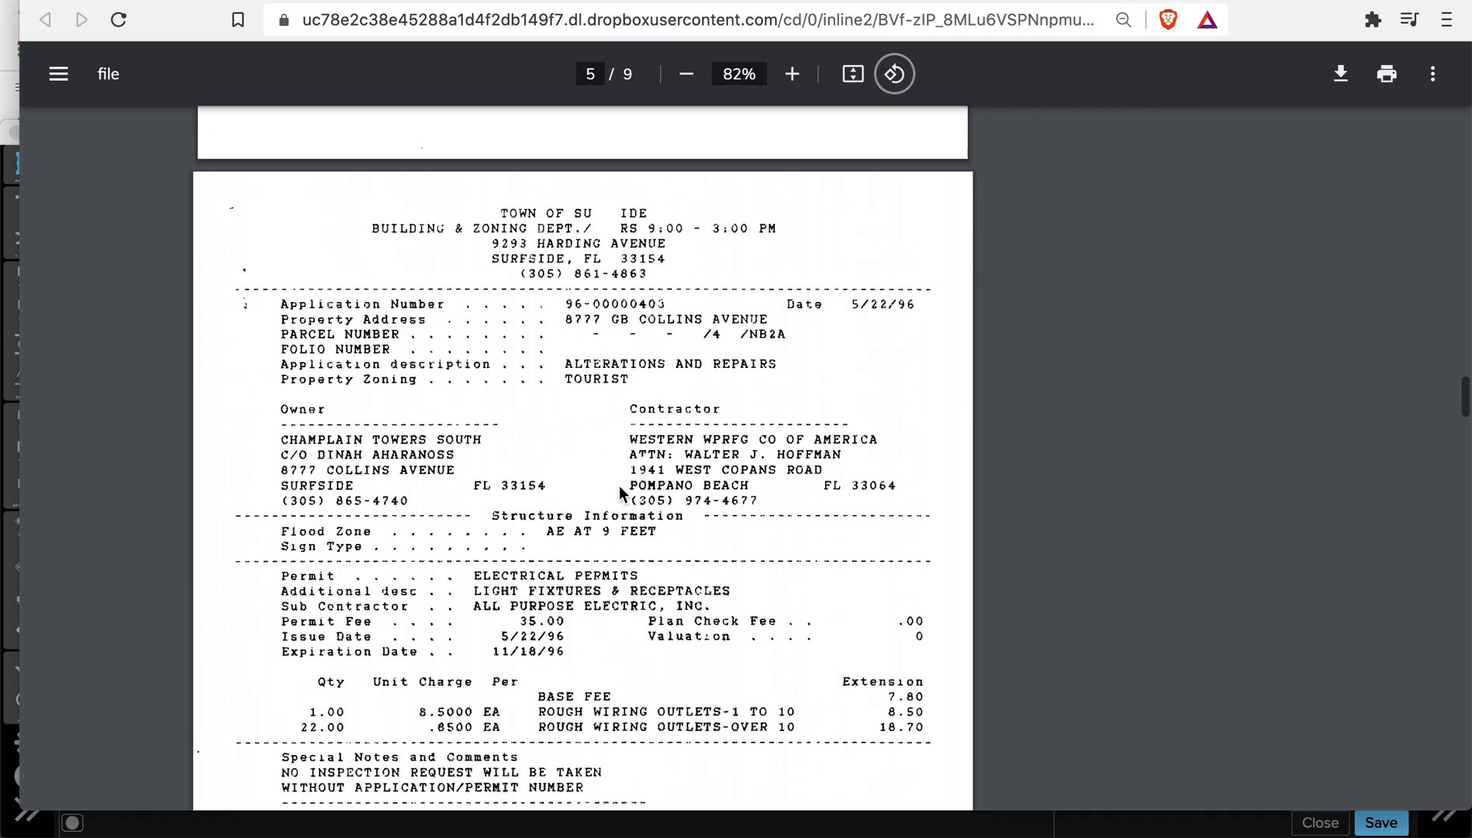
{"action": "scroll", "coordinate": [618, 491], "scroll_direction": "up", "scroll_amount": 6}
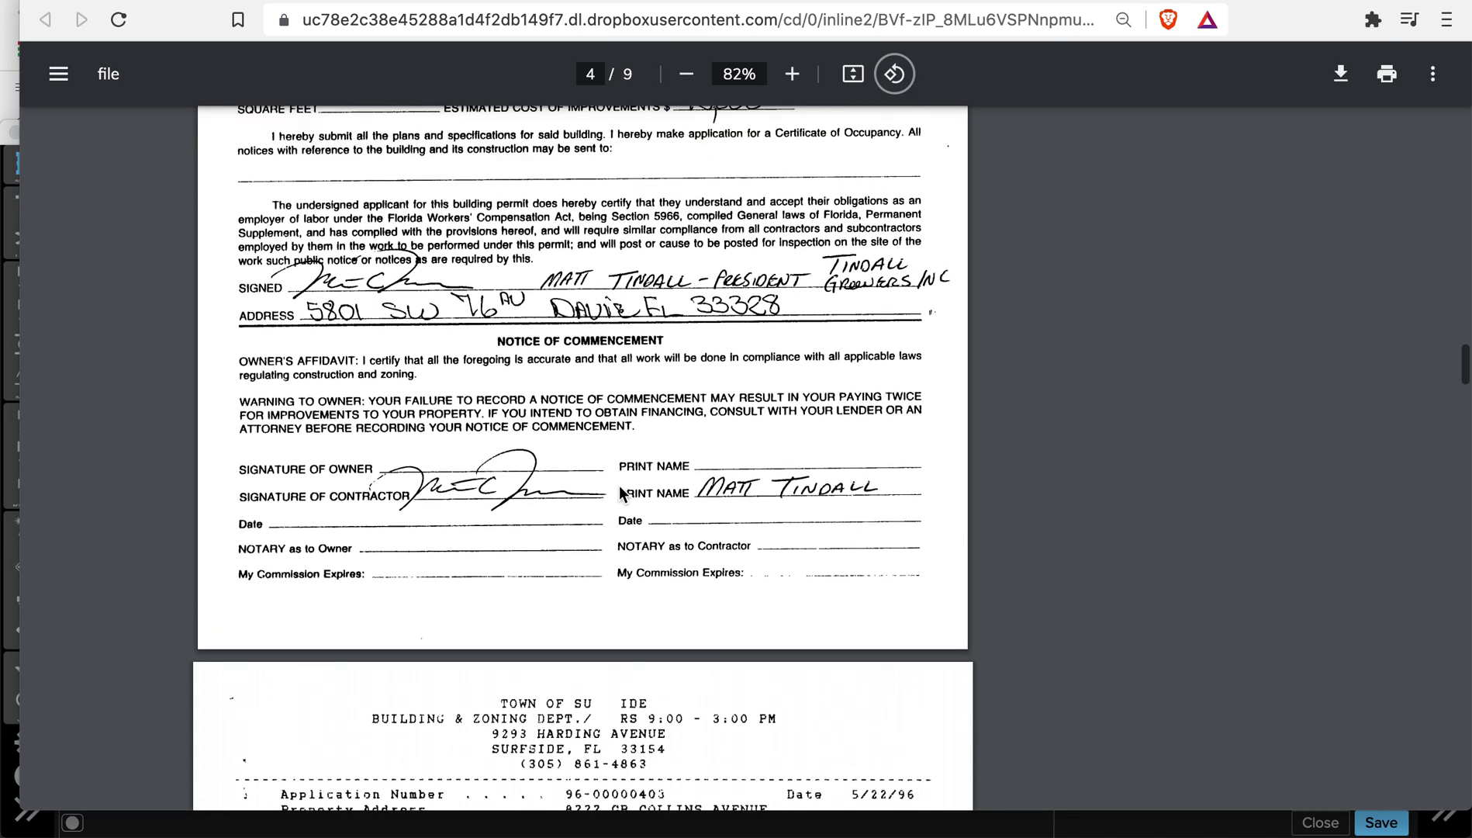
{"action": "scroll", "coordinate": [618, 492], "scroll_direction": "up", "scroll_amount": 8}
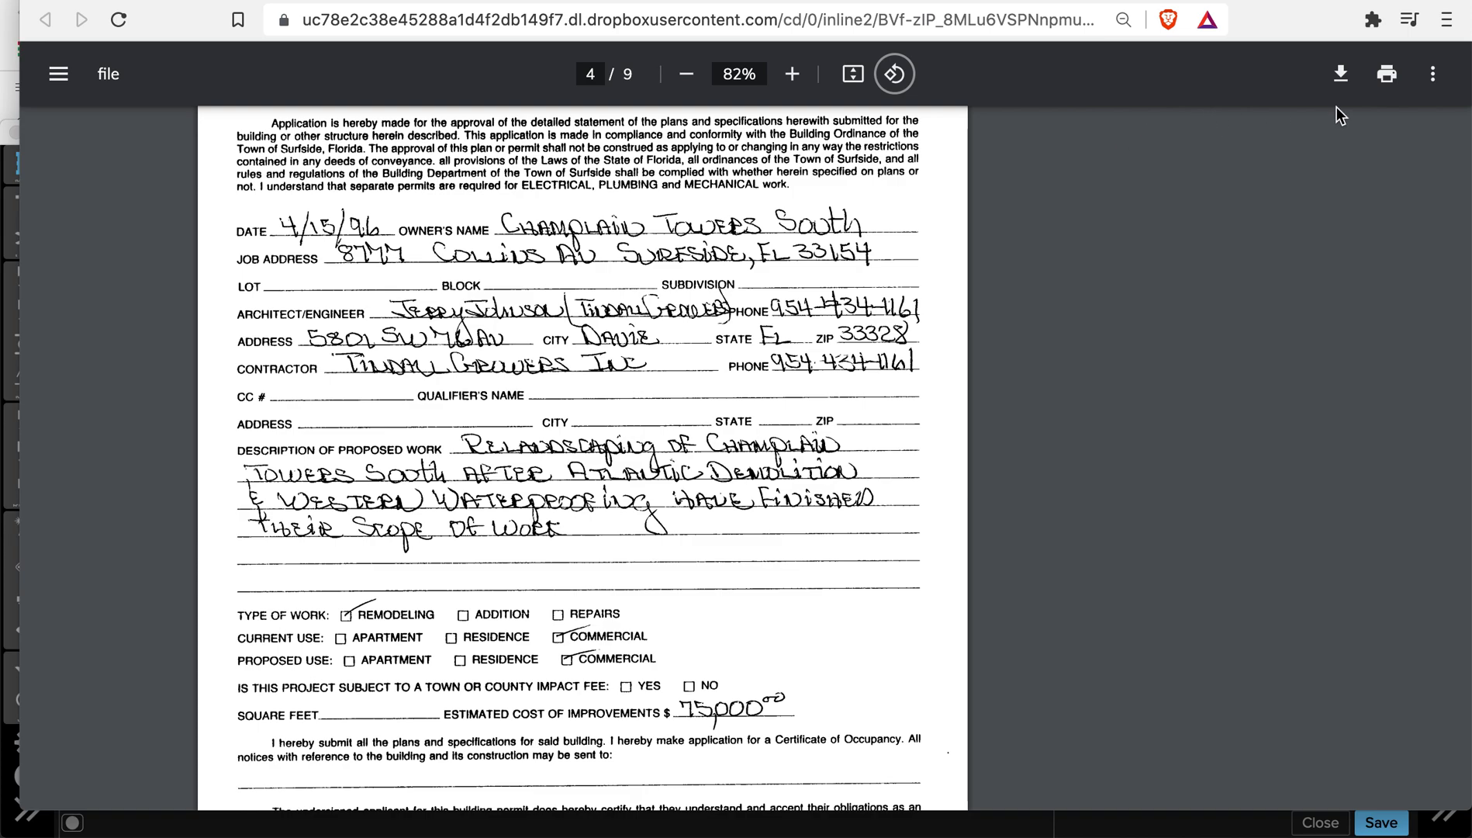
{"action": "mouse_move", "coordinate": [1457, 200]}
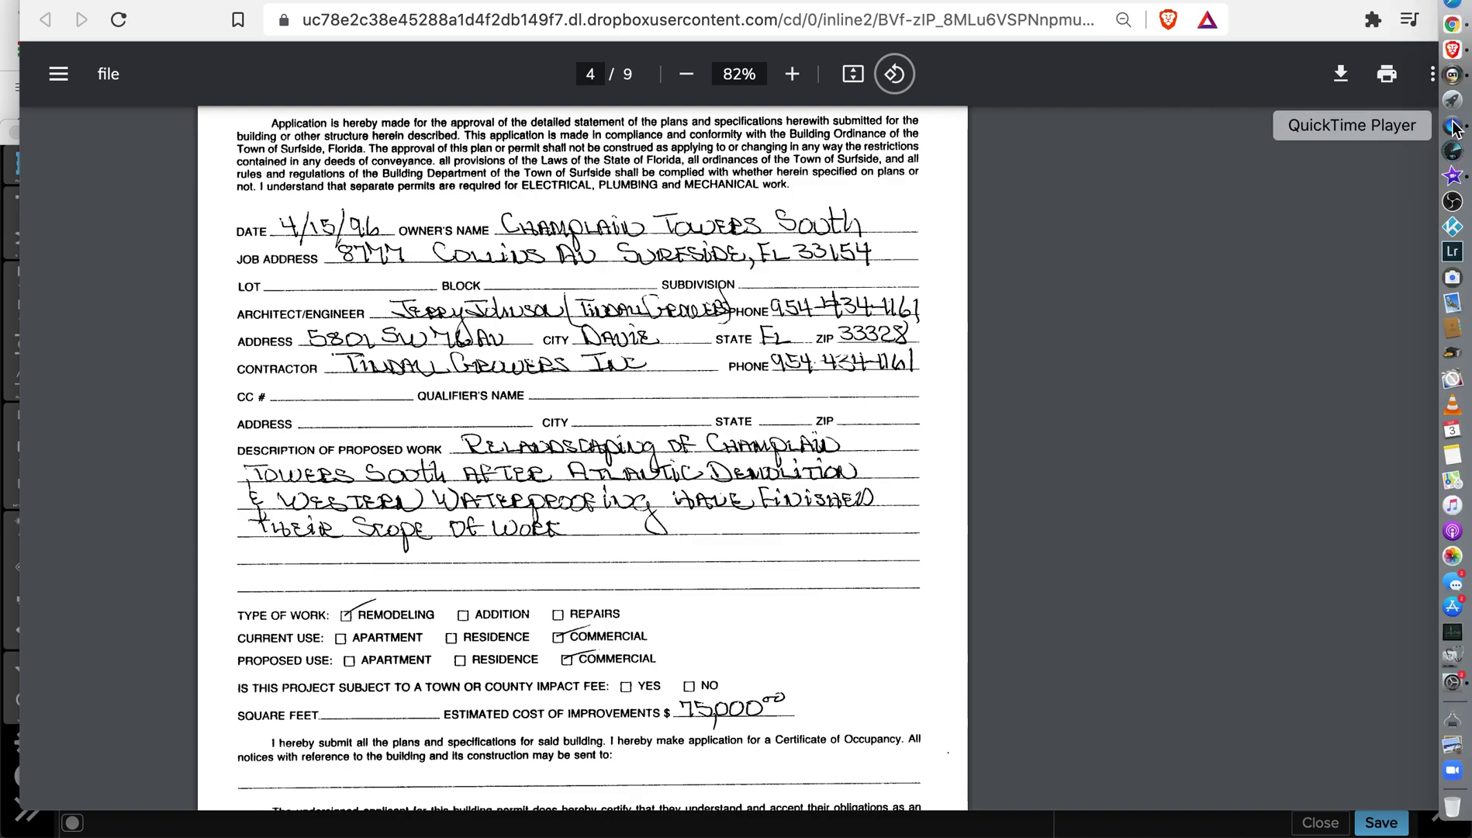
{"action": "left_click", "coordinate": [1452, 87]}
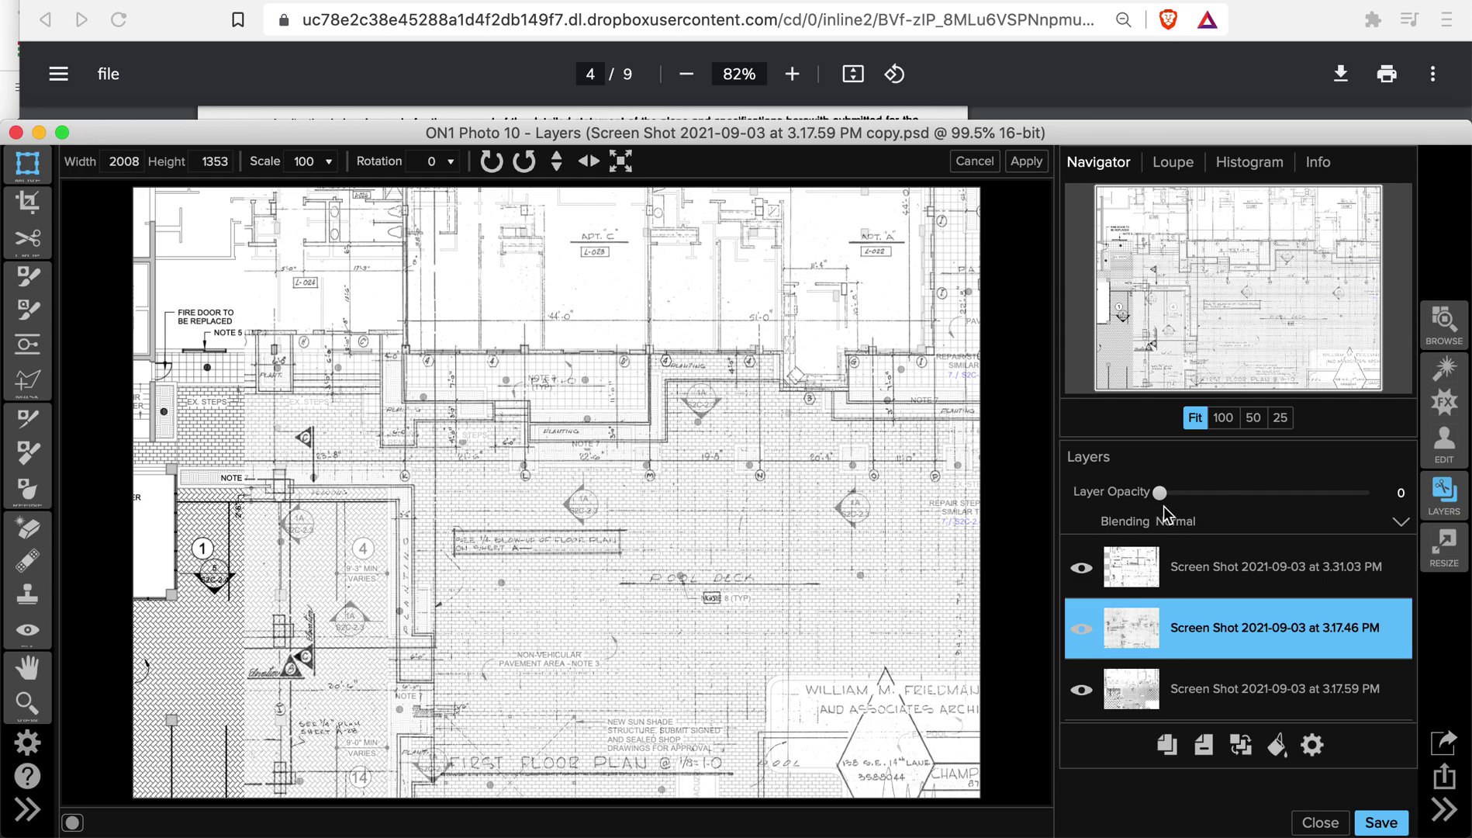
Fade the 3.17.46 PM landscape-plan layer from 0 up to 100 opacity over the floor plans.
{"action": "left_click_drag", "start_coordinate": [1160, 500], "coordinate": [1389, 506]}
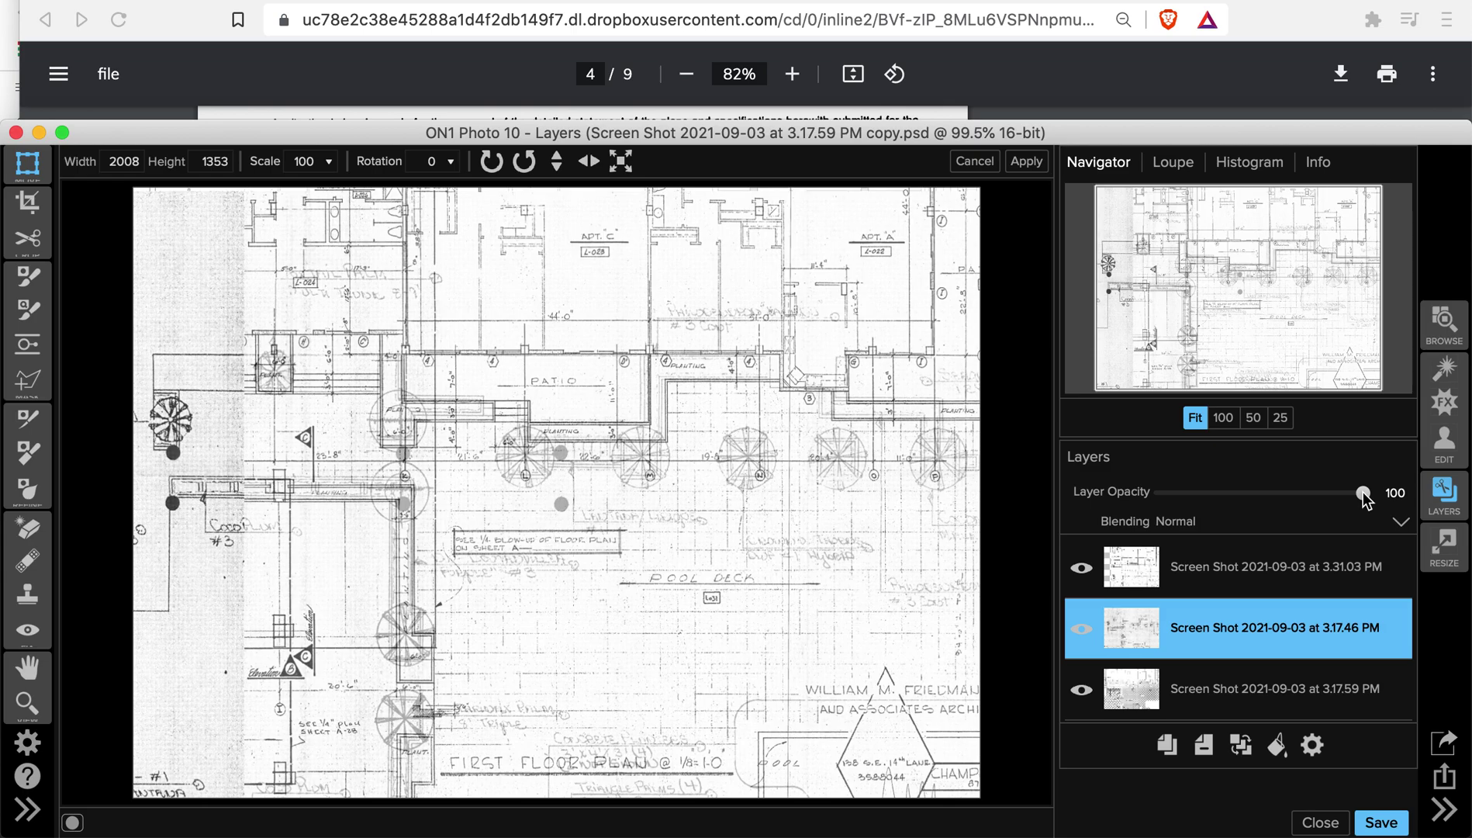
{"action": "mouse_move", "coordinate": [1348, 495]}
{"action": "left_mouse_down"}
{"action": "mouse_move", "coordinate": [1273, 499]}
{"action": "mouse_move", "coordinate": [1439, 518]}
{"action": "left_mouse_up"}
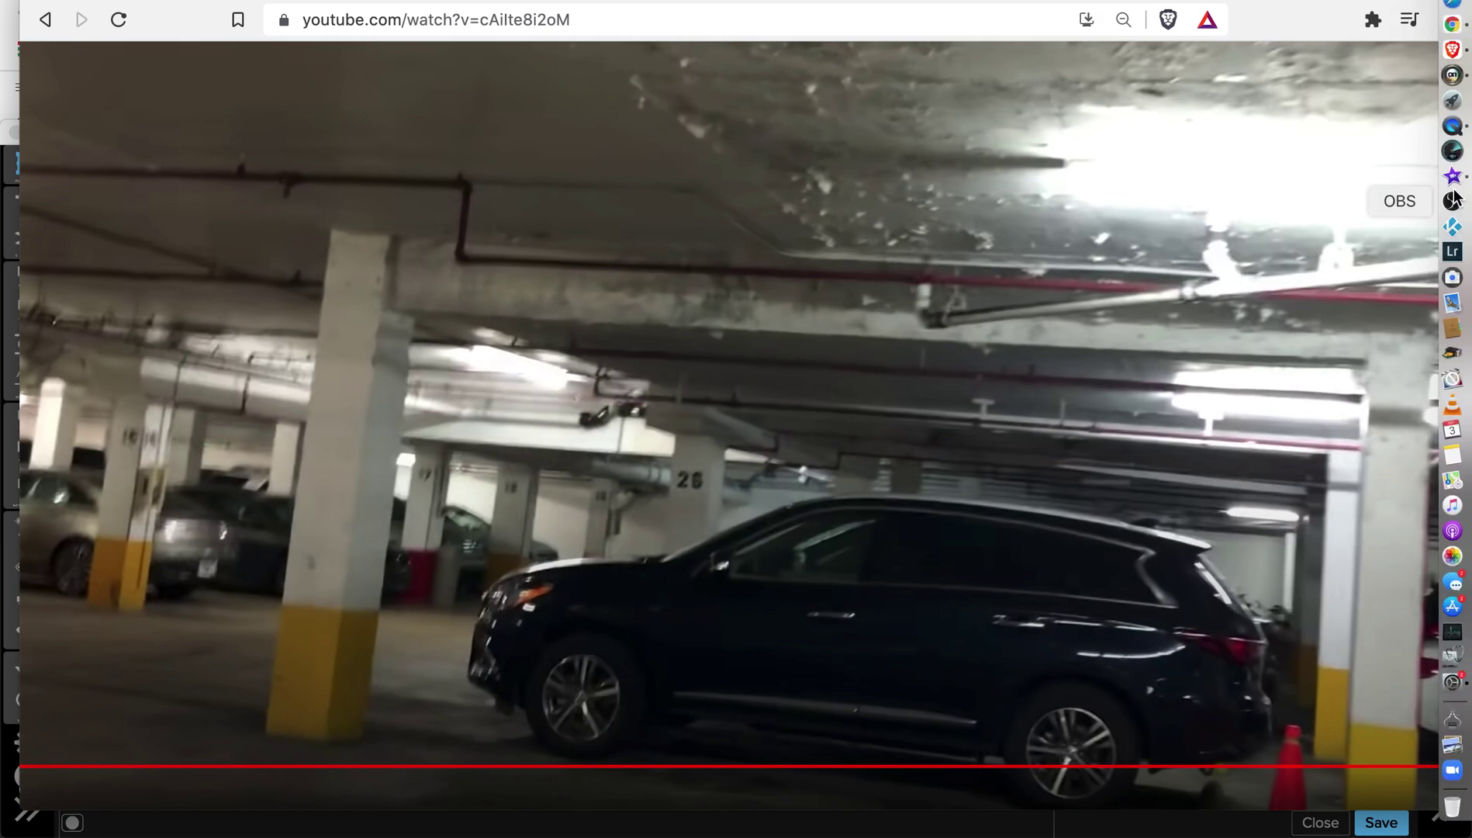
Bring the ON1 Photo 10 layered floor-plan document back in front of the YouTube video.
{"action": "left_click", "coordinate": [1452, 74]}
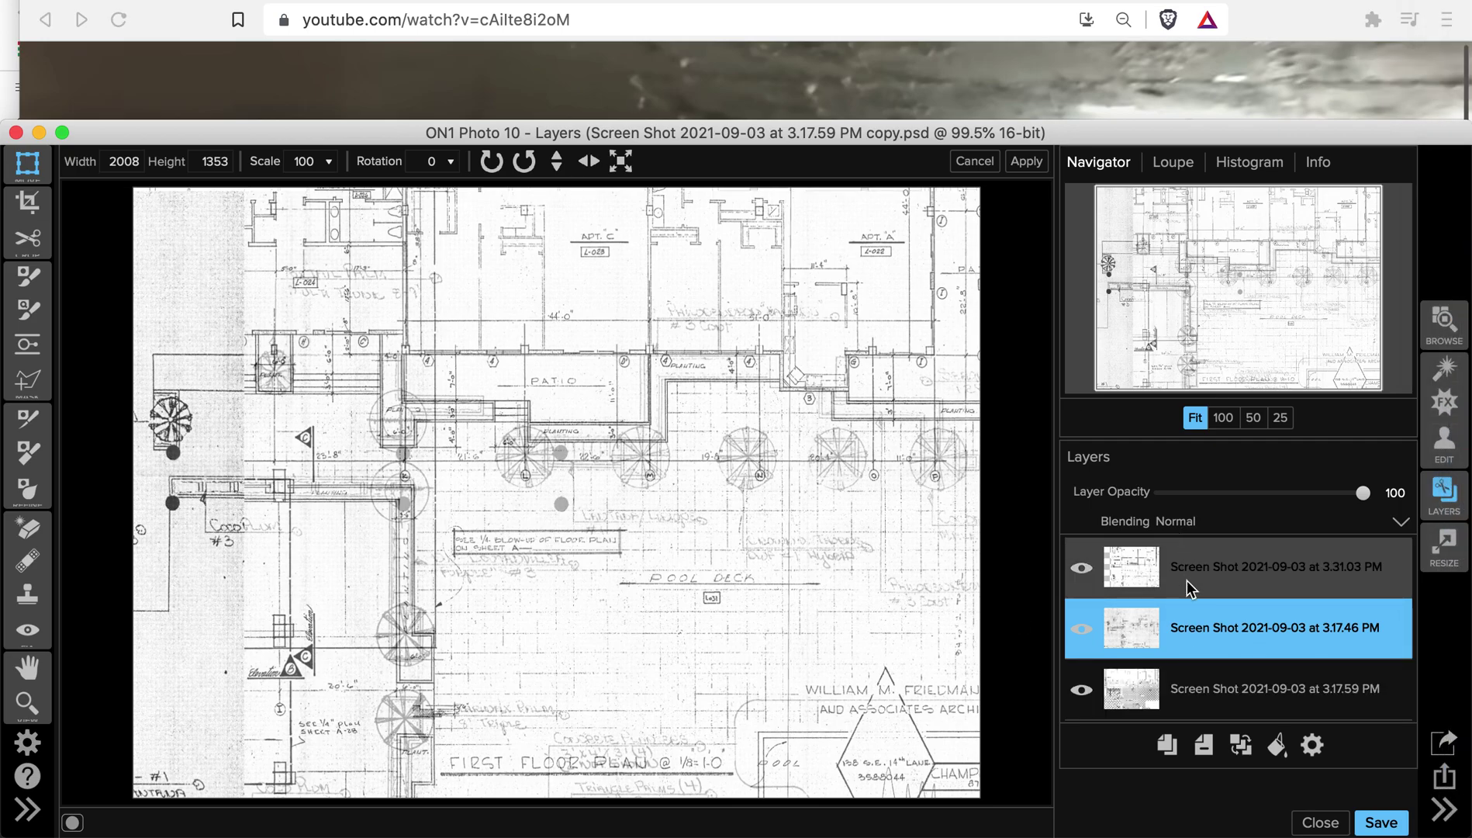
Apply the pending Transform Tool changes and select the top 3.31.03 PM layer.
{"action": "left_click", "coordinate": [1192, 565]}
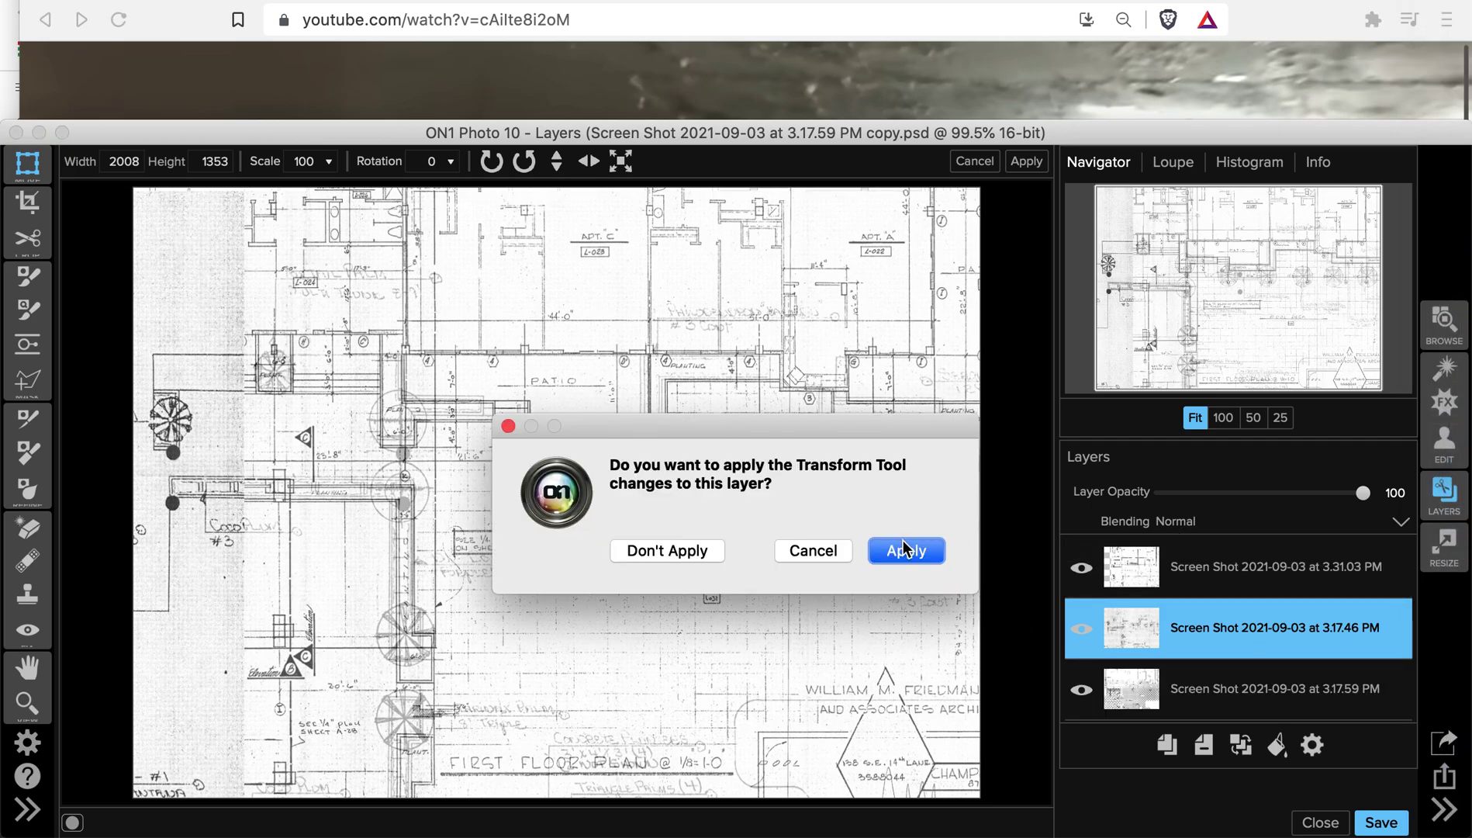
{"action": "left_click", "coordinate": [905, 550]}
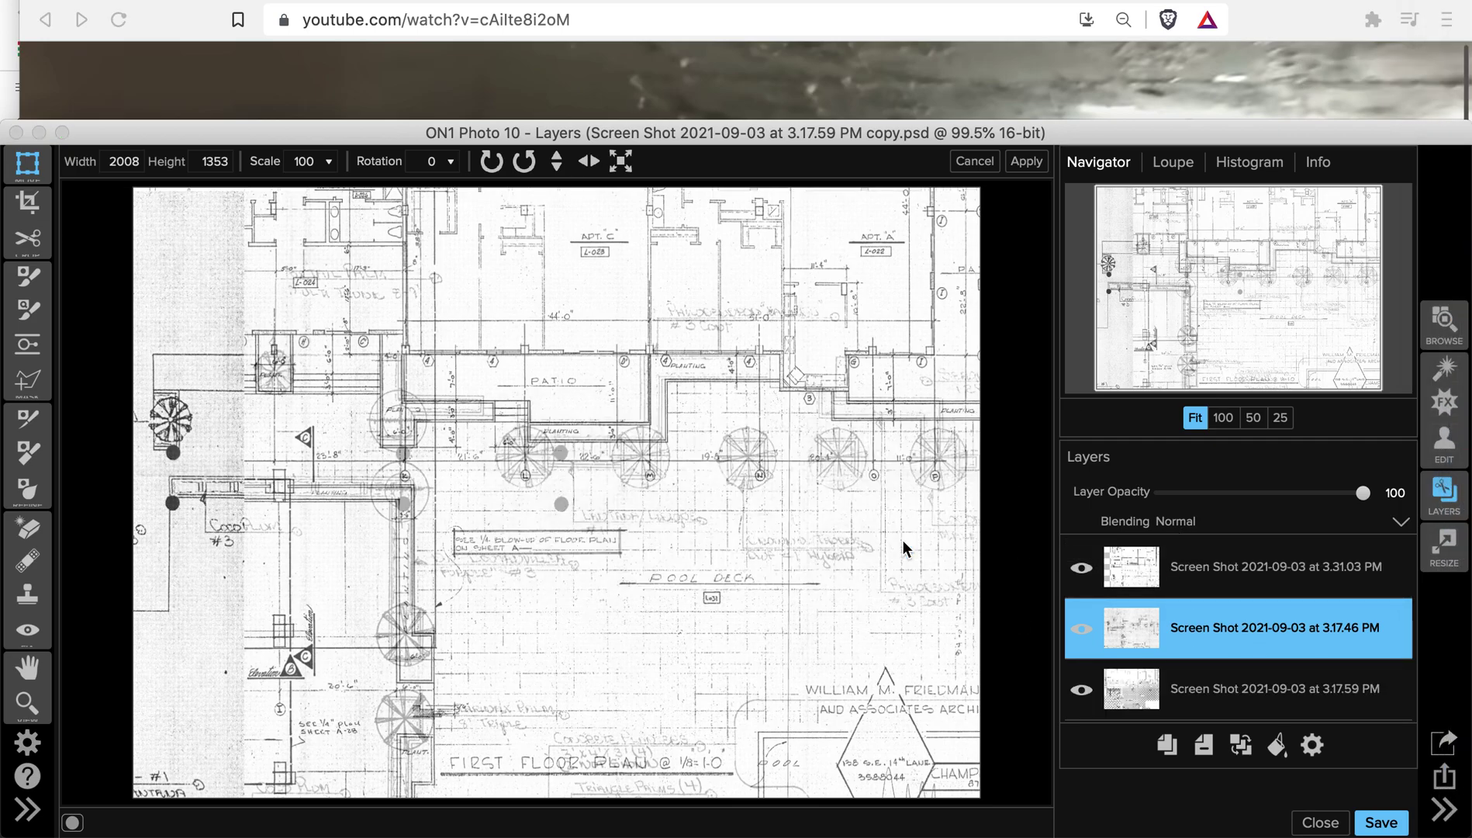
{"action": "left_click", "coordinate": [1232, 578]}
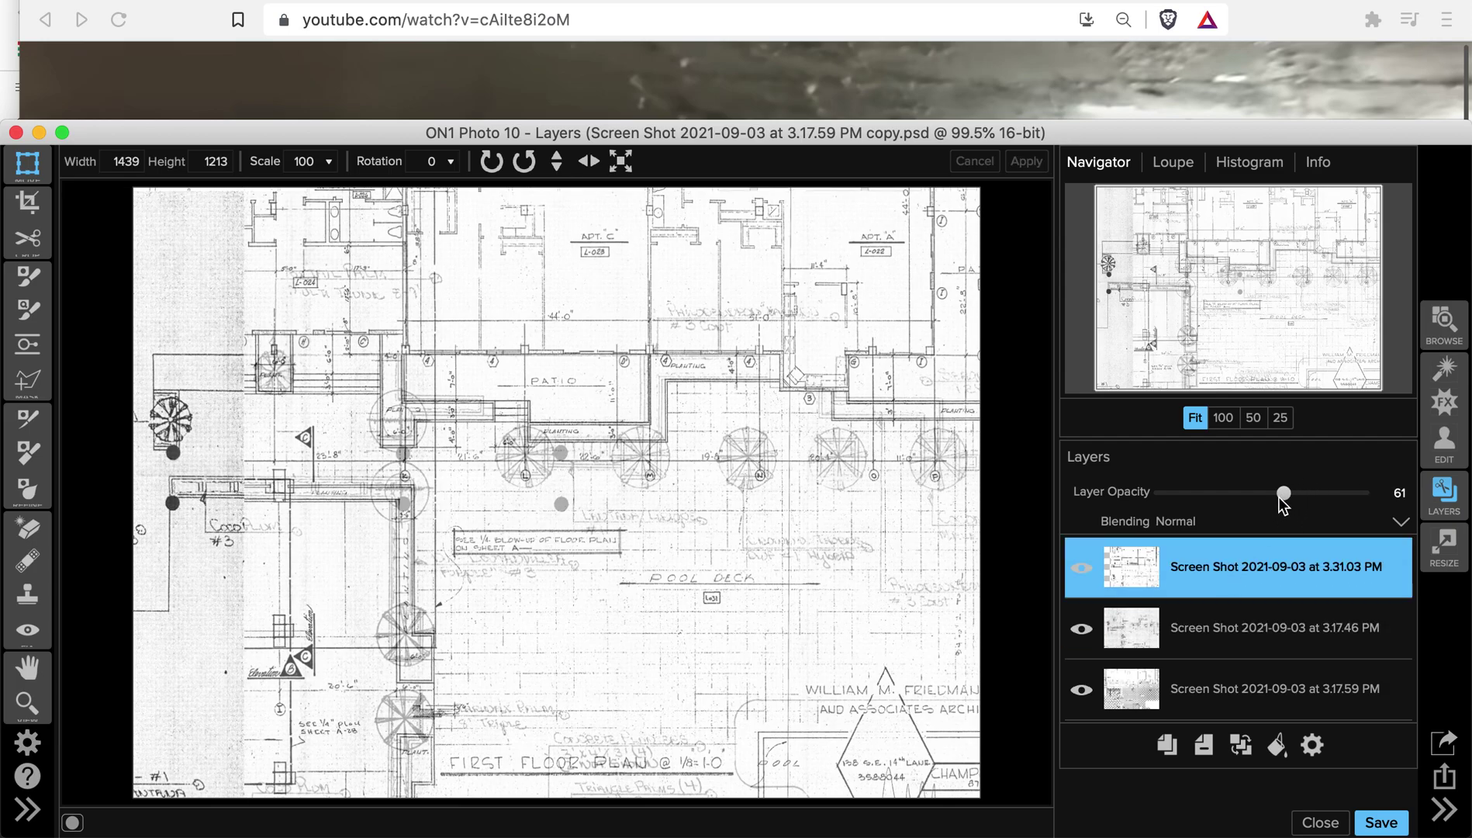
Adjust the top 3.31.03 PM layer's opacity up and down, ending at 100.
{"action": "left_click_drag", "start_coordinate": [1277, 497], "coordinate": [1371, 503]}
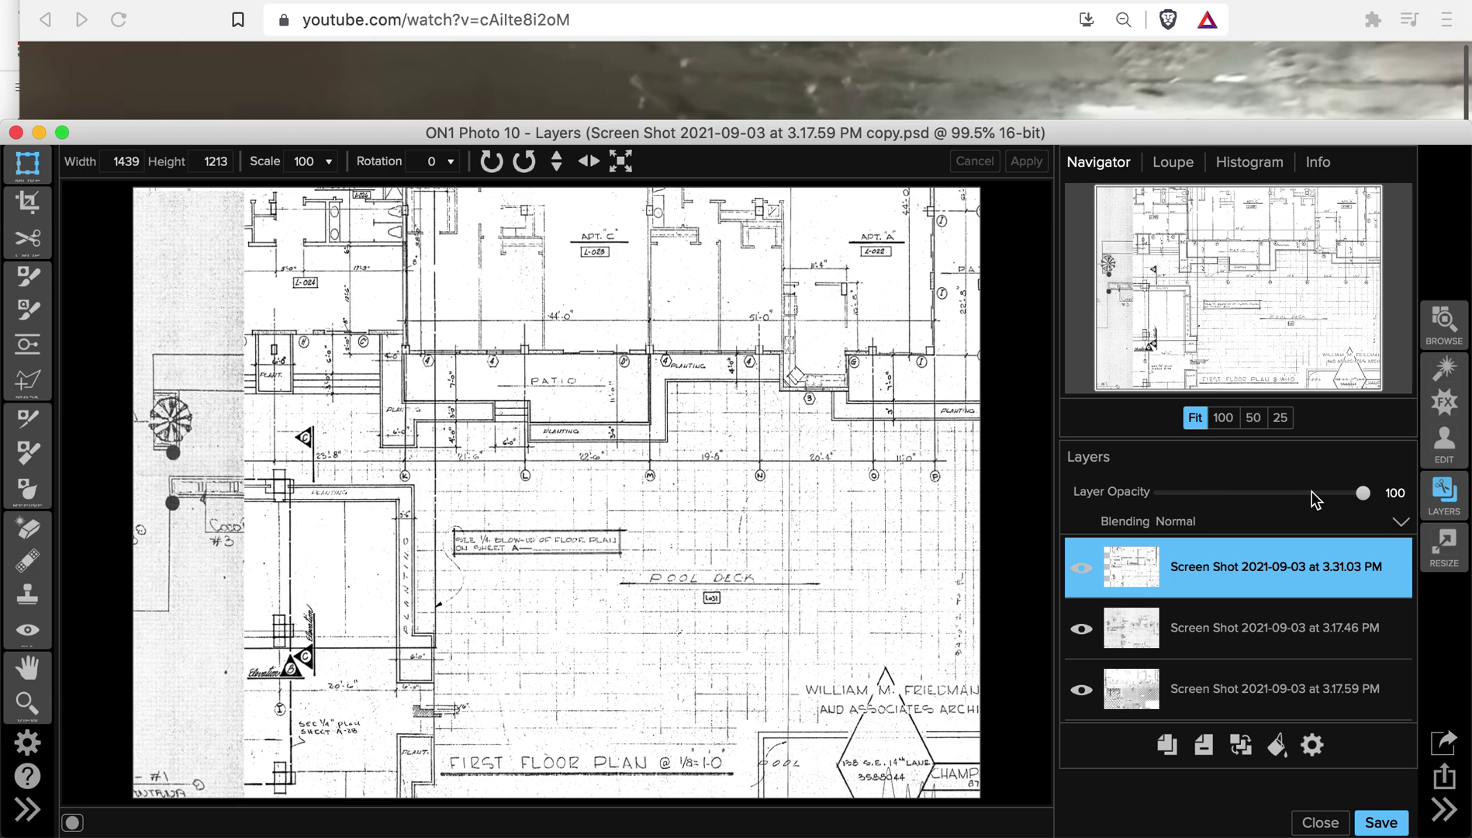
{"action": "mouse_move", "coordinate": [1362, 494]}
{"action": "left_mouse_down"}
{"action": "mouse_move", "coordinate": [1198, 508]}
{"action": "mouse_move", "coordinate": [1226, 506]}
{"action": "left_mouse_up"}
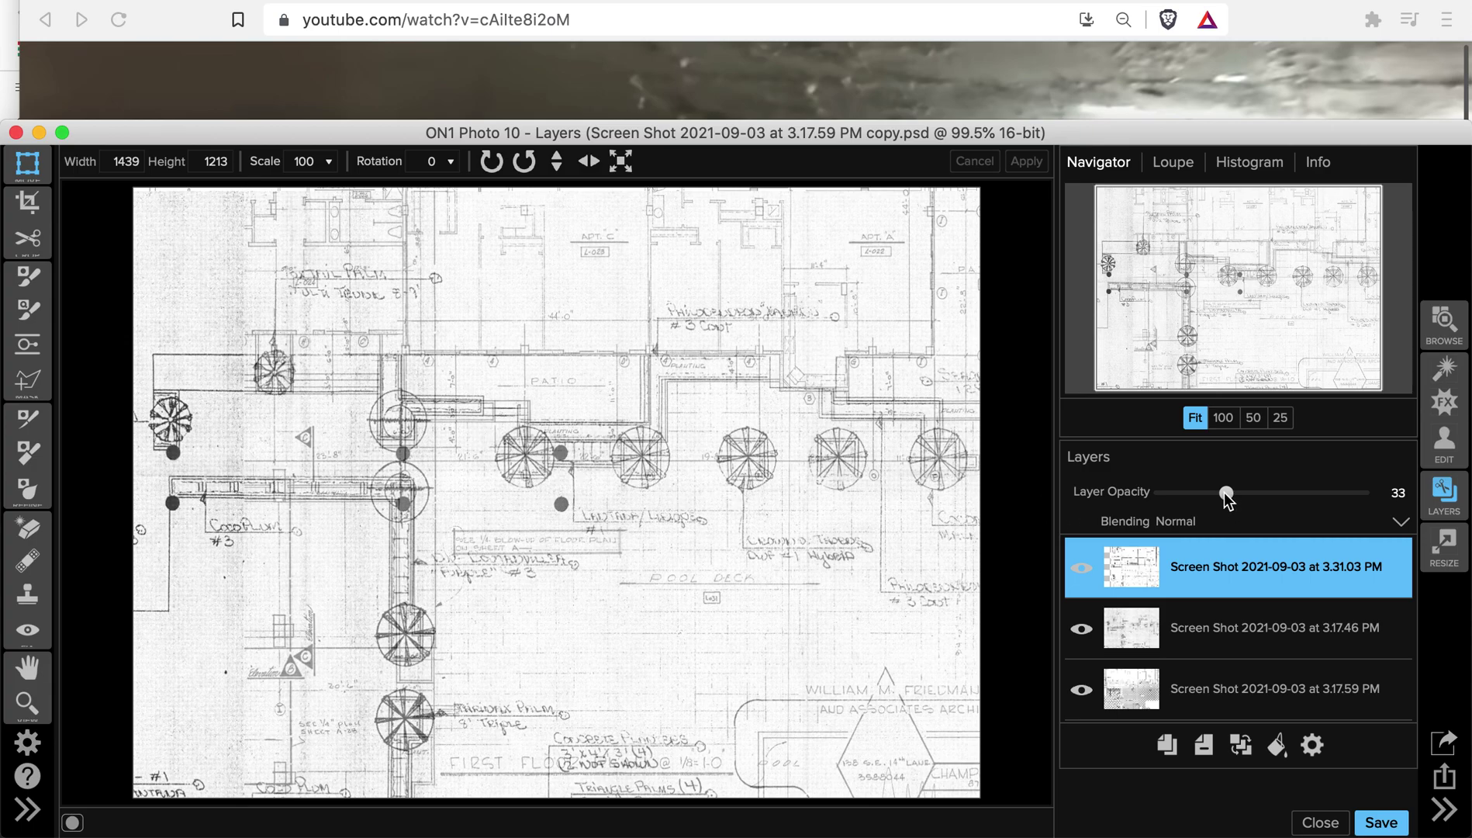
{"action": "mouse_move", "coordinate": [1224, 493]}
{"action": "left_mouse_down"}
{"action": "mouse_move", "coordinate": [1341, 492]}
{"action": "mouse_move", "coordinate": [1254, 496]}
{"action": "left_mouse_up"}
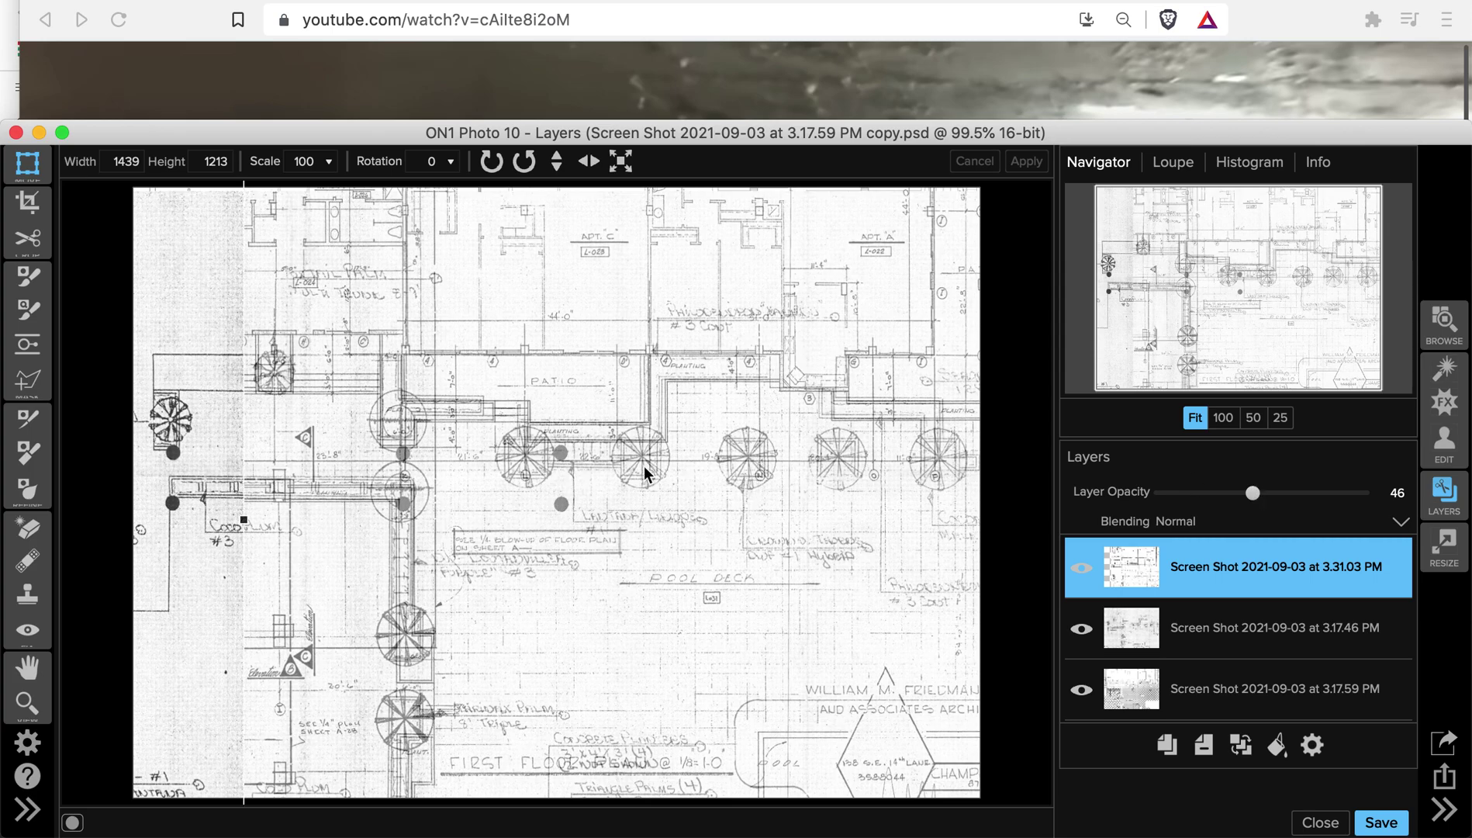
{"action": "mouse_move", "coordinate": [1252, 501]}
{"action": "left_mouse_down"}
{"action": "mouse_move", "coordinate": [1164, 513]}
{"action": "mouse_move", "coordinate": [1368, 503]}
{"action": "left_mouse_up"}
Move the 3.17.59 PM layer above 3.17.46 PM and make it semi-transparent.
{"action": "left_click", "coordinate": [1192, 695]}
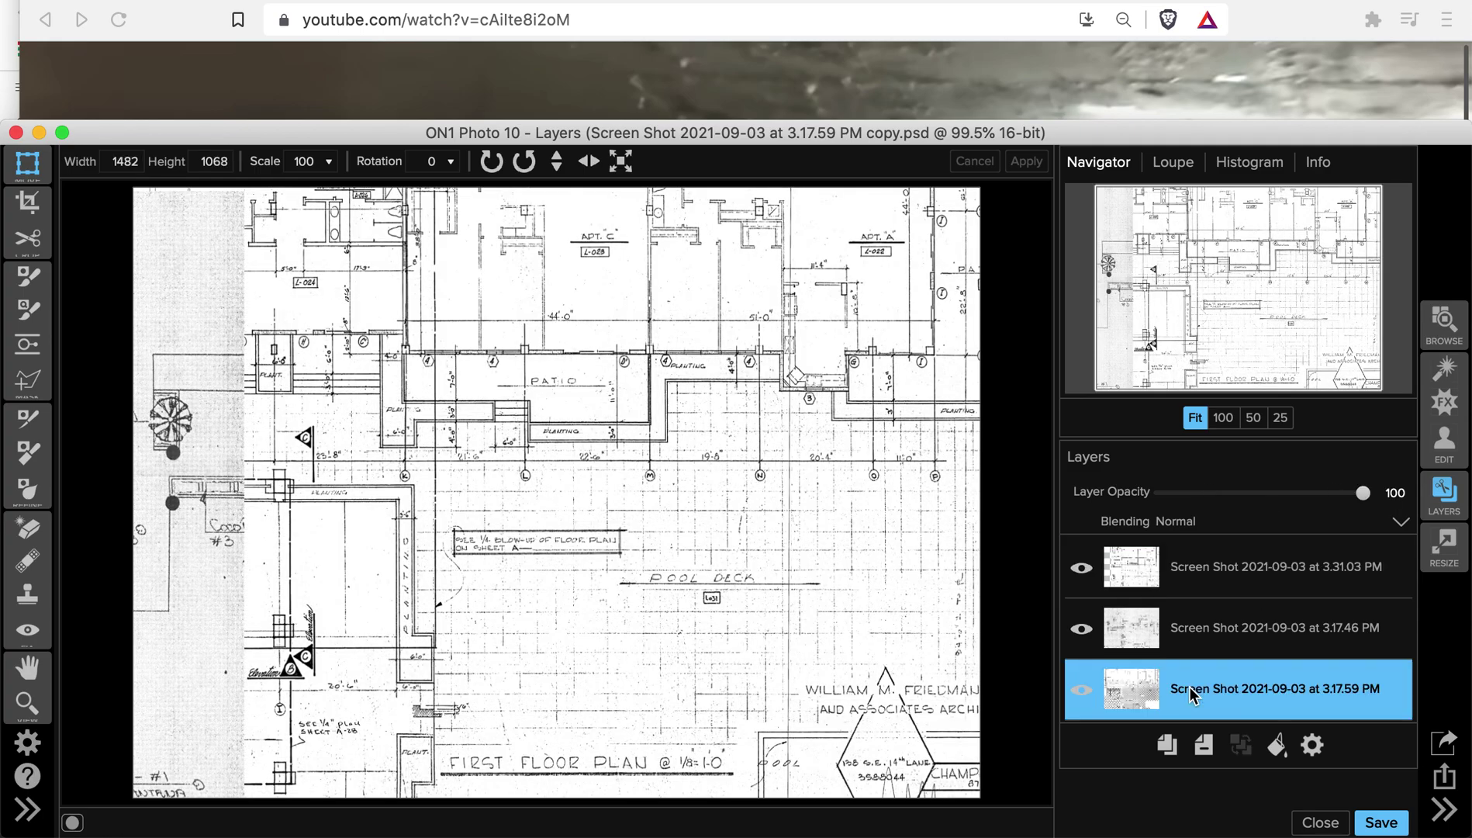
{"action": "left_click_drag", "start_coordinate": [1191, 693], "coordinate": [1199, 637]}
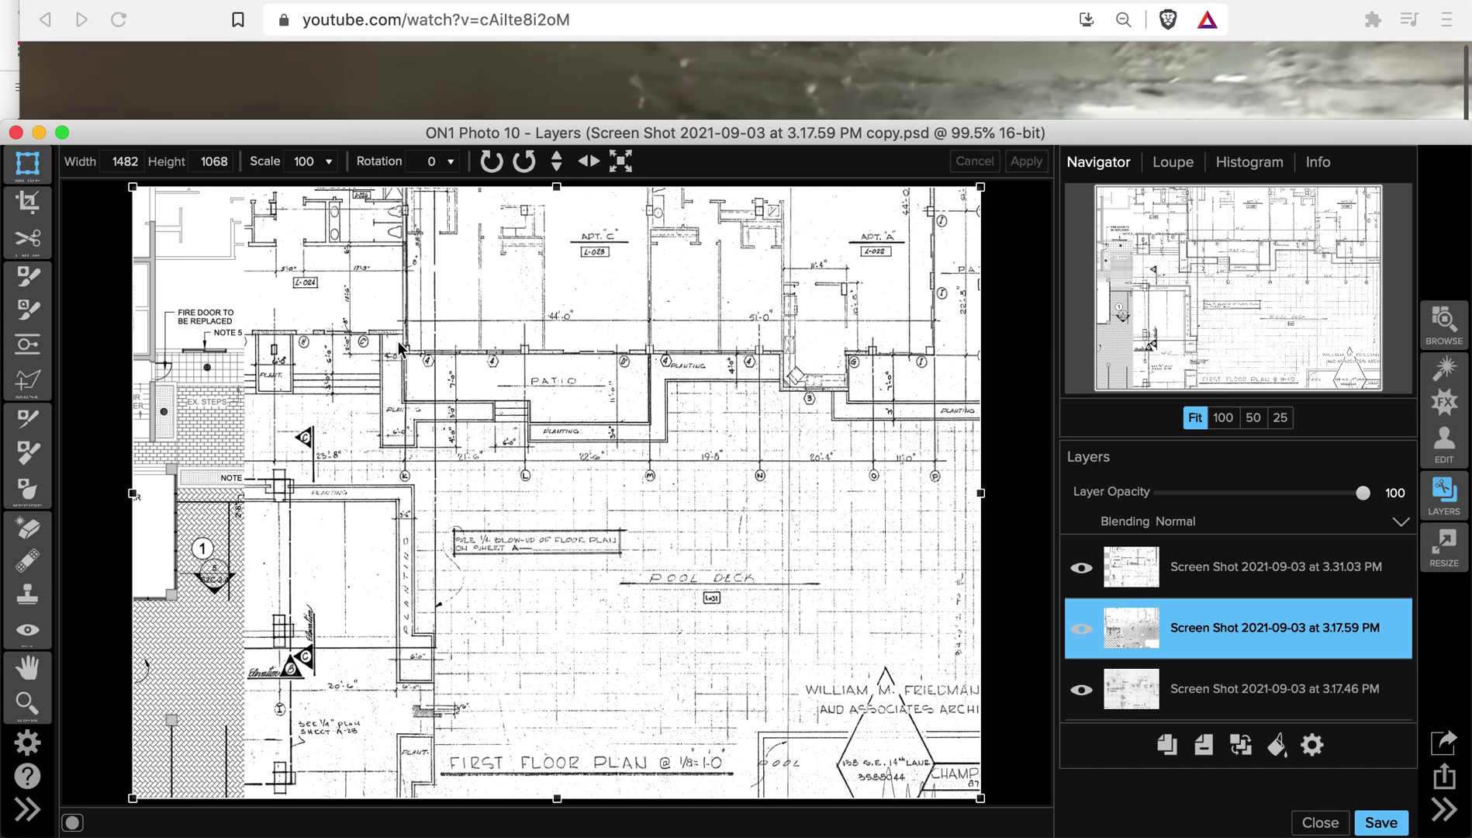
{"action": "mouse_move", "coordinate": [1365, 491]}
{"action": "left_mouse_down"}
{"action": "mouse_move", "coordinate": [1220, 495]}
{"action": "mouse_move", "coordinate": [1284, 542]}
{"action": "left_mouse_up"}
Fade the top 3.31.03 PM layer down to 5 opacity to reveal the landscape plan.
{"action": "left_click", "coordinate": [1270, 568]}
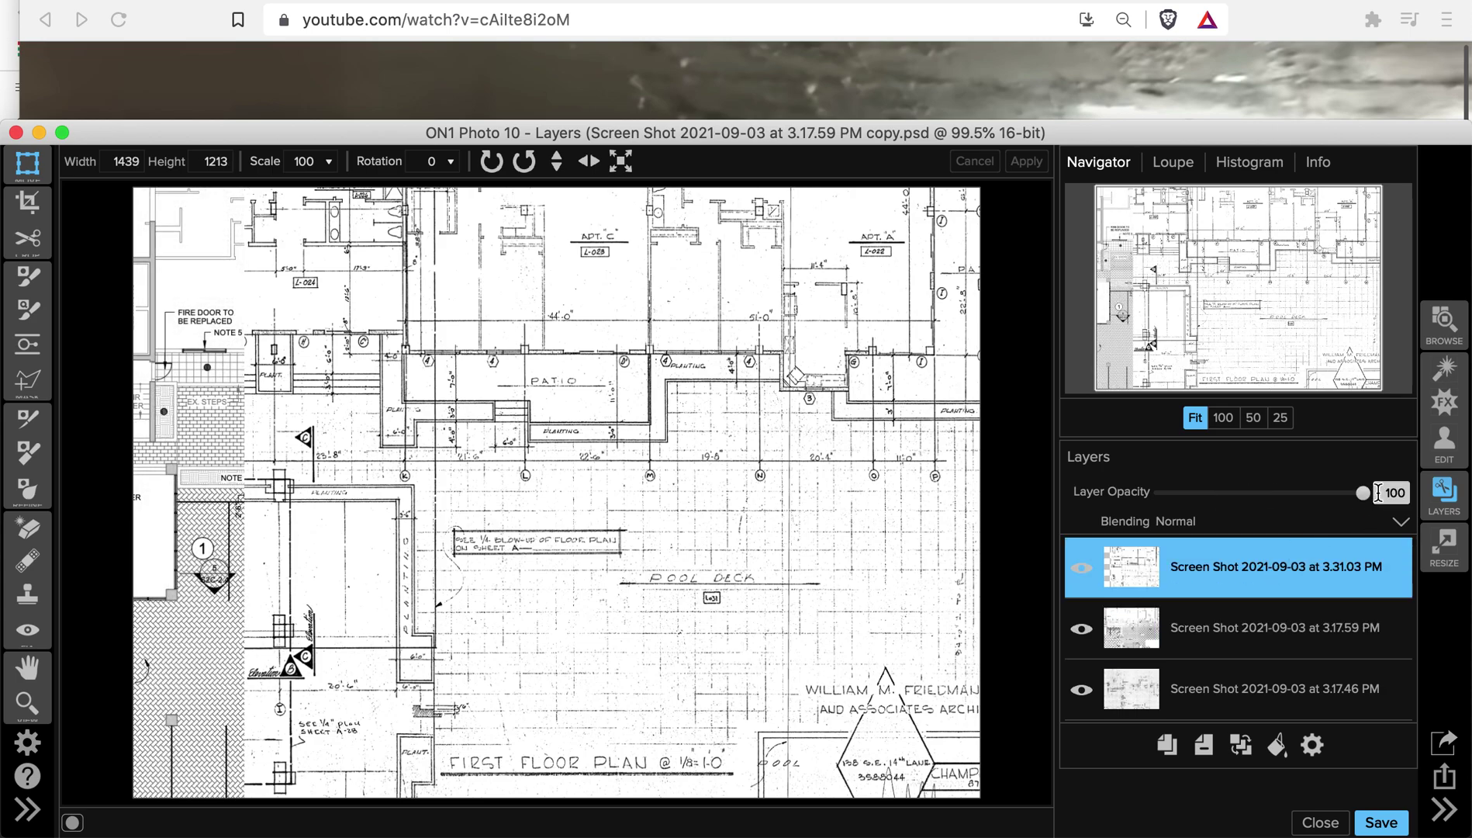
{"action": "mouse_move", "coordinate": [1362, 497]}
{"action": "left_mouse_down"}
{"action": "mouse_move", "coordinate": [1143, 515]}
{"action": "mouse_move", "coordinate": [1386, 503]}
{"action": "left_mouse_up"}
{"action": "left_click_drag", "start_coordinate": [1345, 497], "coordinate": [1164, 507]}
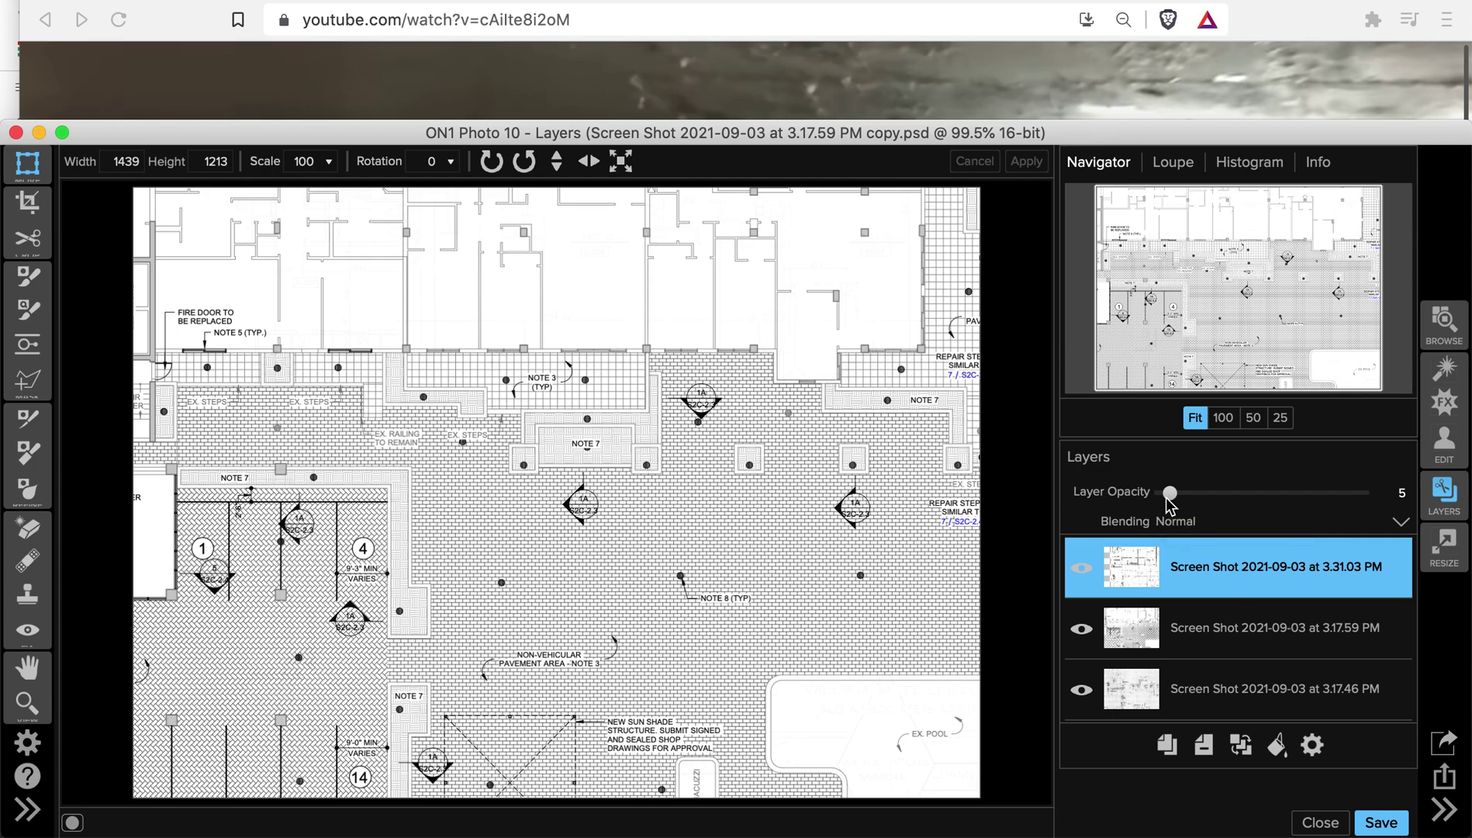
Vary the top 3.31.03 PM layer's opacity between 100 and 0, leaving it at 0.
{"action": "mouse_move", "coordinate": [1170, 492]}
{"action": "left_mouse_down"}
{"action": "mouse_move", "coordinate": [1361, 492]}
{"action": "mouse_move", "coordinate": [1281, 466]}
{"action": "mouse_move", "coordinate": [1118, 482]}
{"action": "mouse_move", "coordinate": [1336, 477]}
{"action": "mouse_move", "coordinate": [1440, 512]}
{"action": "left_mouse_up"}
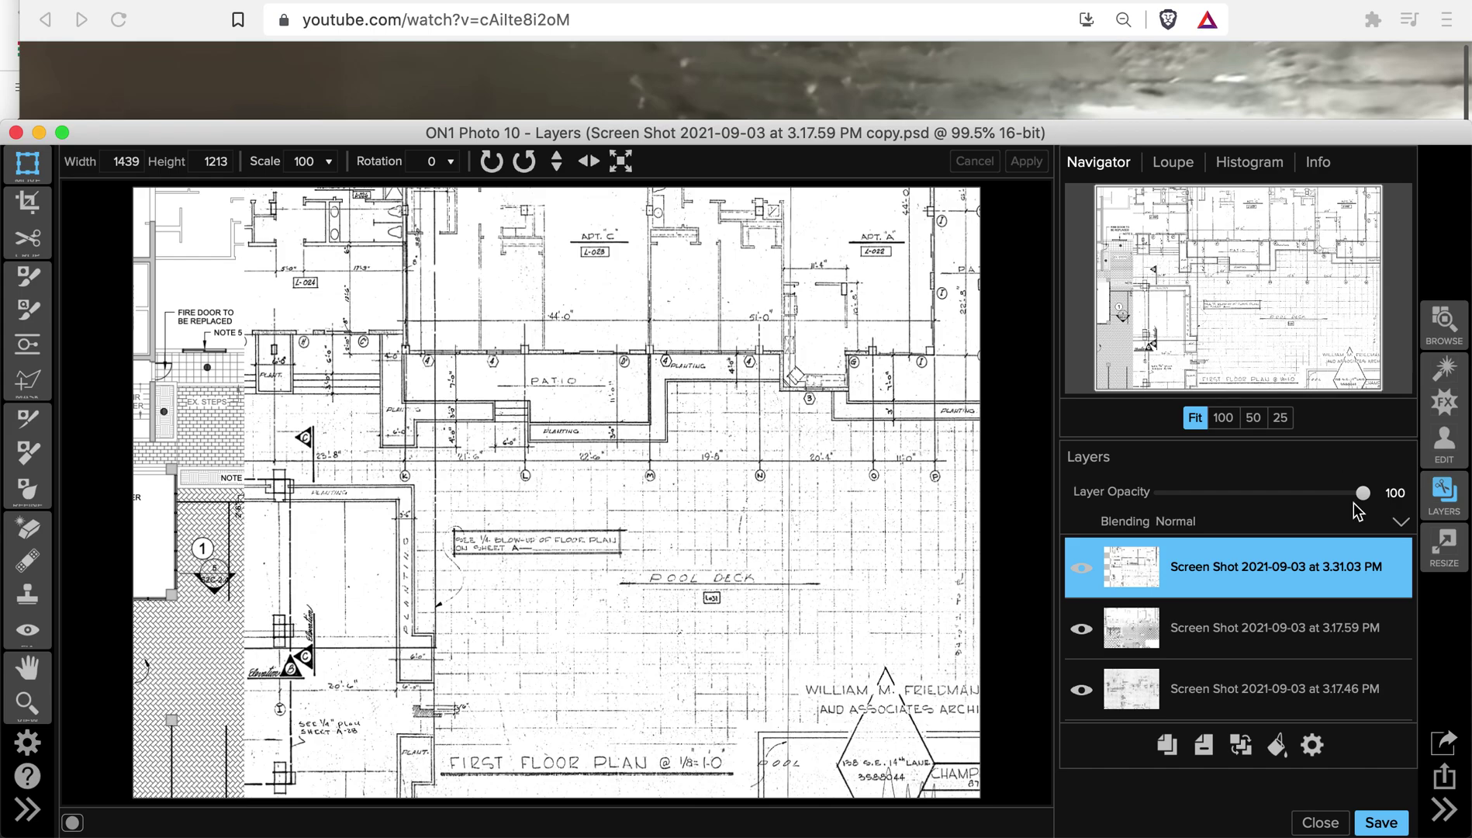
{"action": "left_click_drag", "start_coordinate": [1366, 496], "coordinate": [1161, 490]}
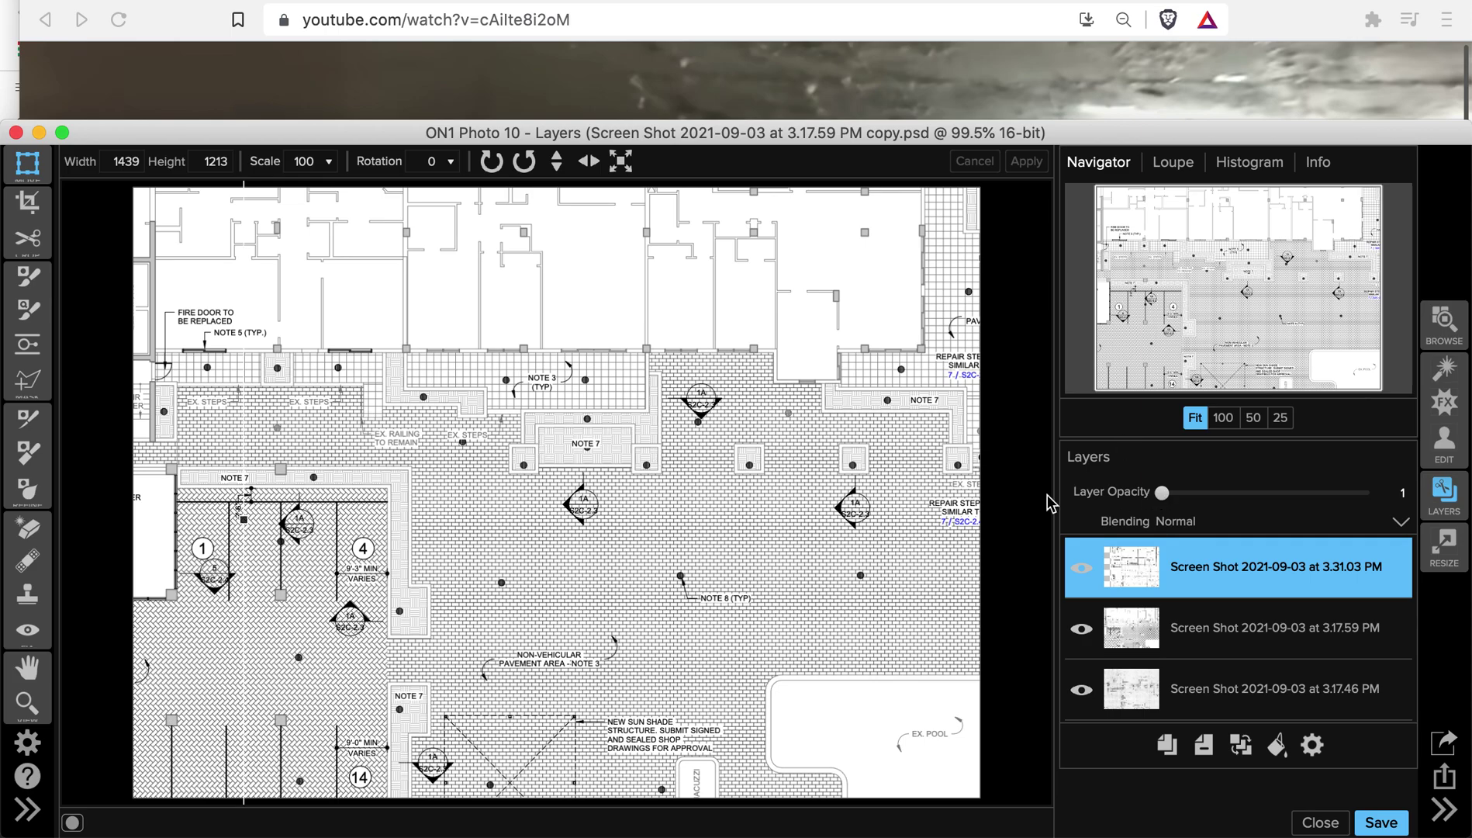
{"action": "mouse_move", "coordinate": [1161, 492]}
{"action": "left_mouse_down"}
{"action": "mouse_move", "coordinate": [1350, 495]}
{"action": "mouse_move", "coordinate": [1148, 474]}
{"action": "left_mouse_up"}
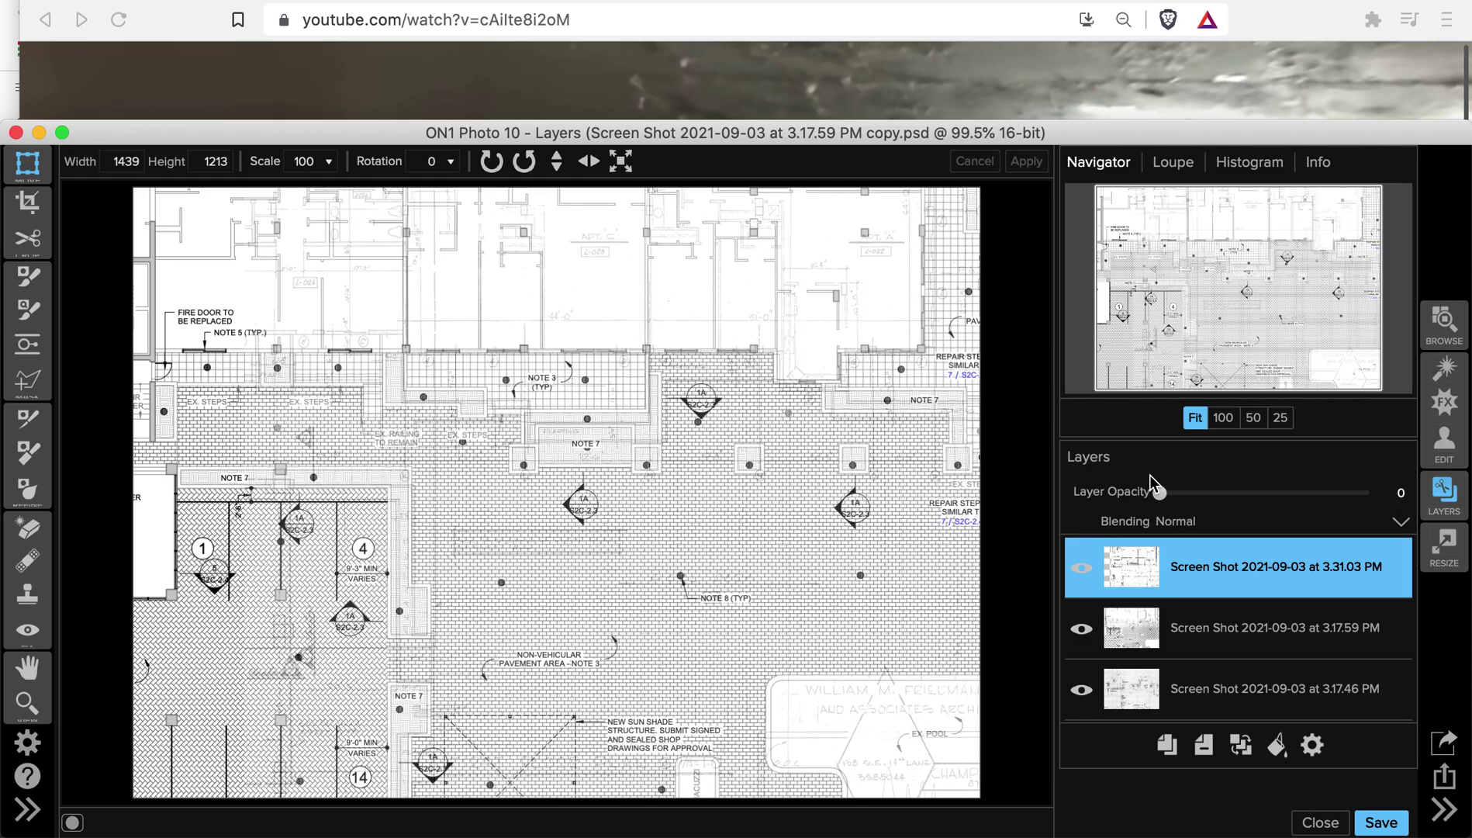